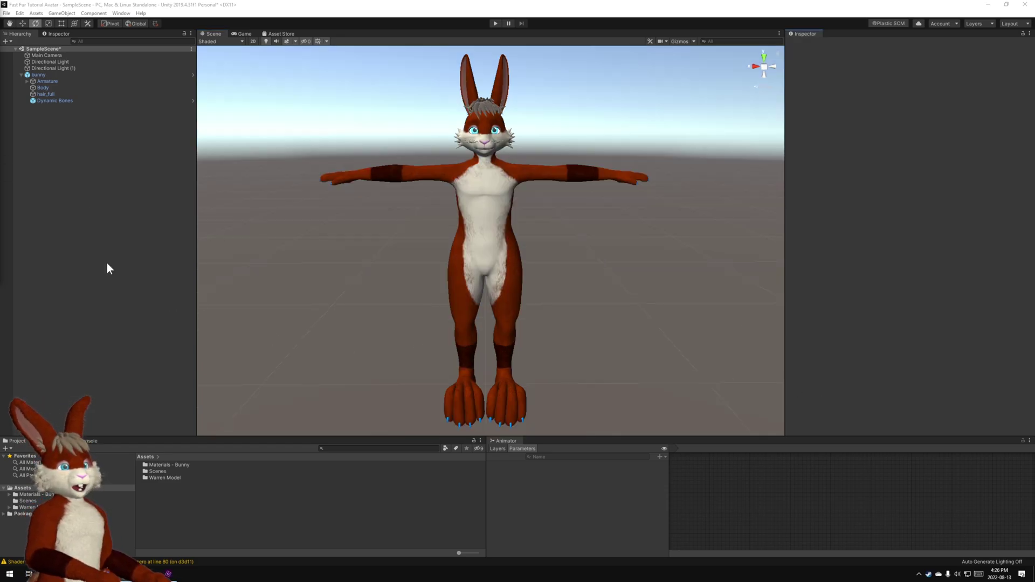
Import all contents of the custom package Fast Fur - V2.0.Beta.0.unitypackage into the project.
{"action": "left_click", "coordinate": [37, 14]}
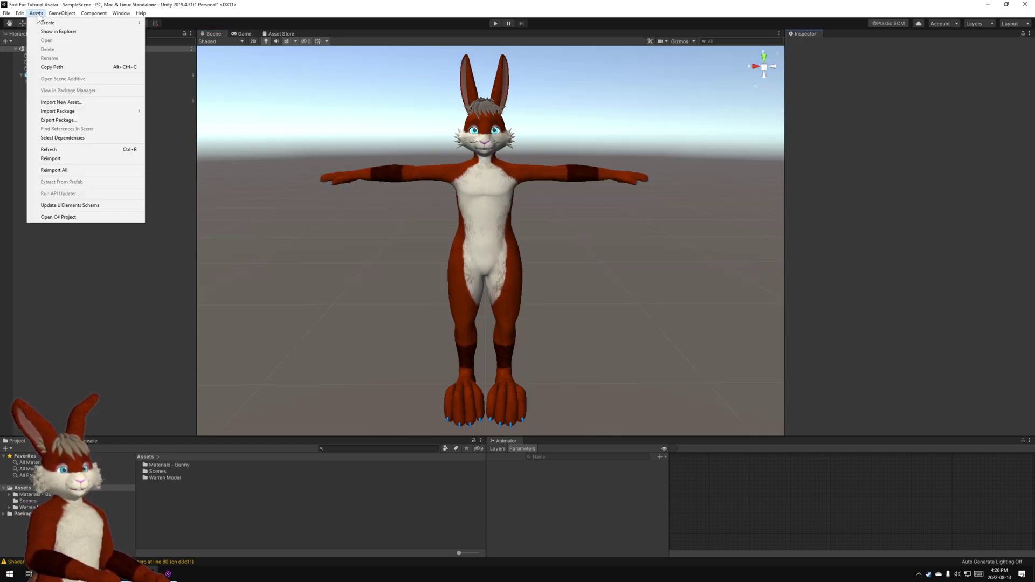
{"action": "mouse_move", "coordinate": [89, 111]}
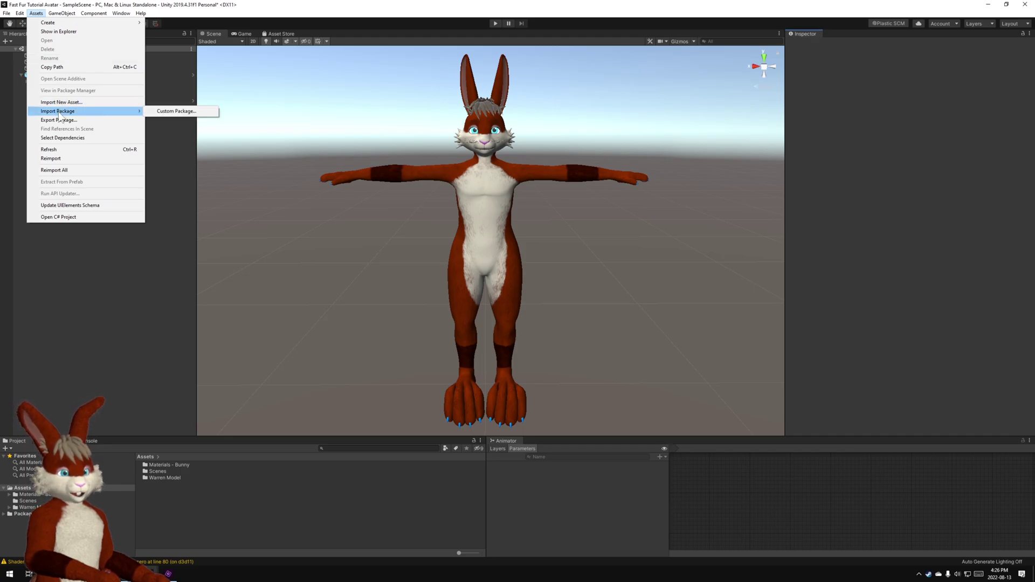
{"action": "left_click", "coordinate": [170, 111]}
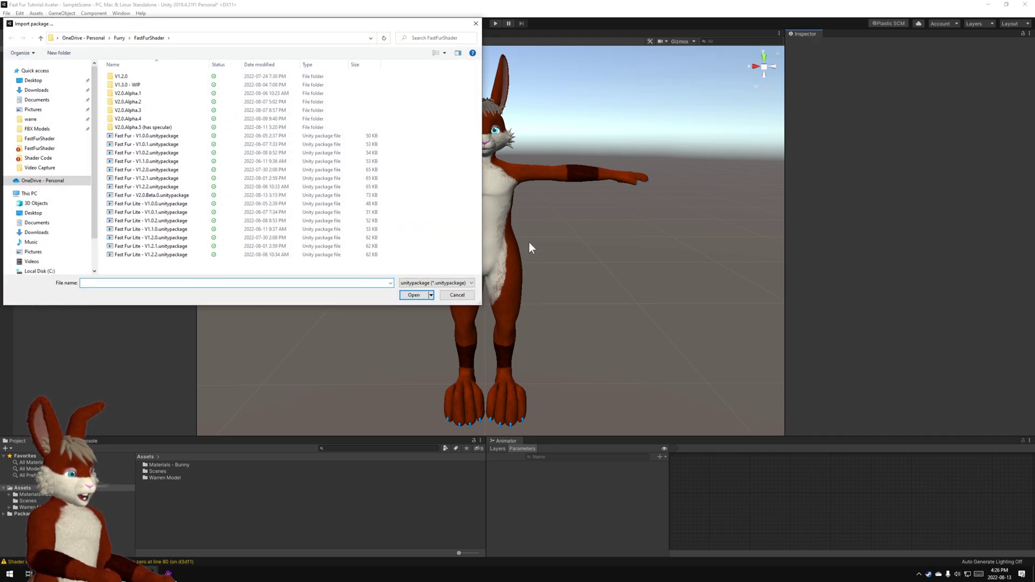
{"action": "left_click", "coordinate": [149, 198]}
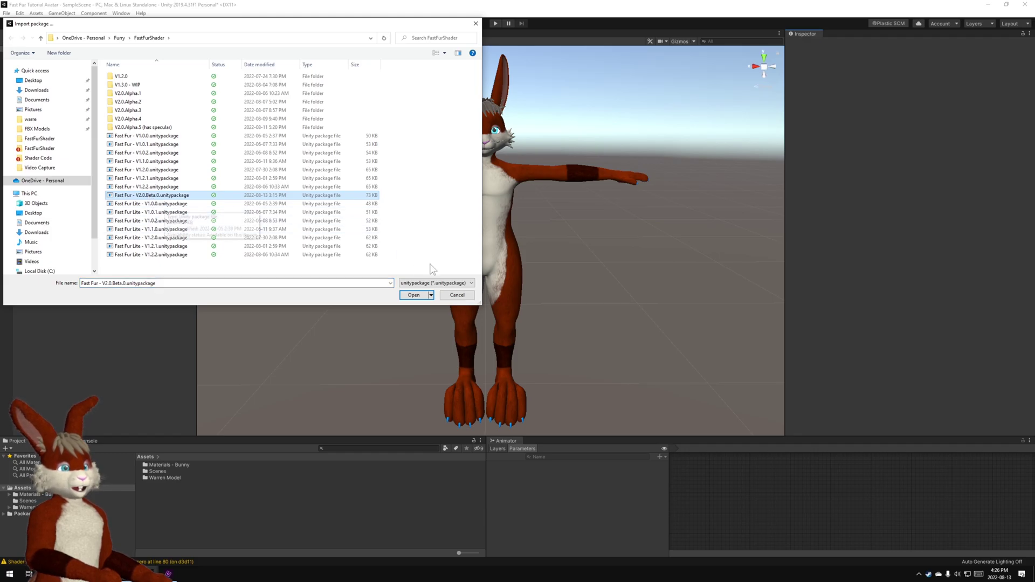
{"action": "left_click", "coordinate": [414, 295]}
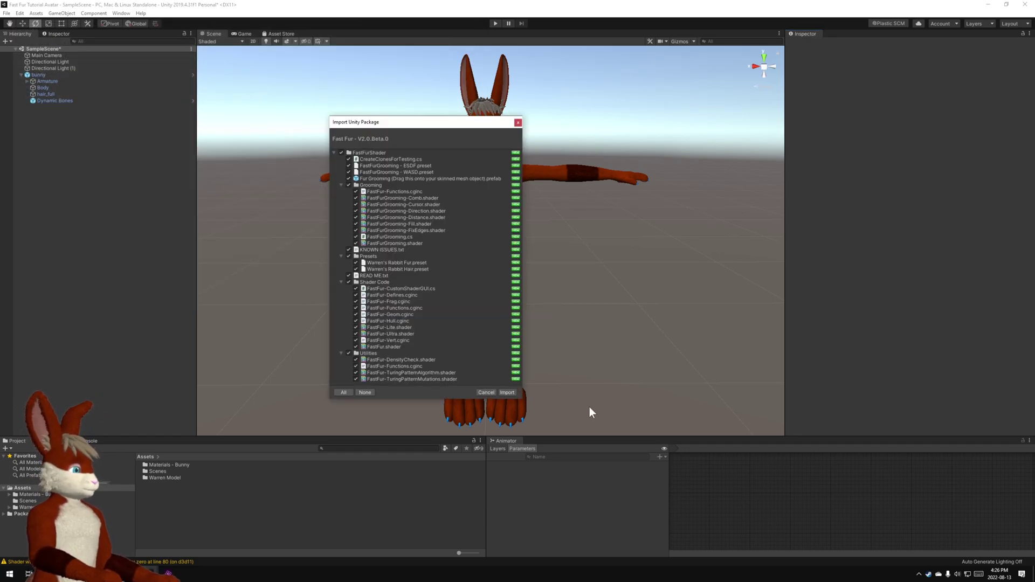
{"action": "left_click", "coordinate": [507, 393]}
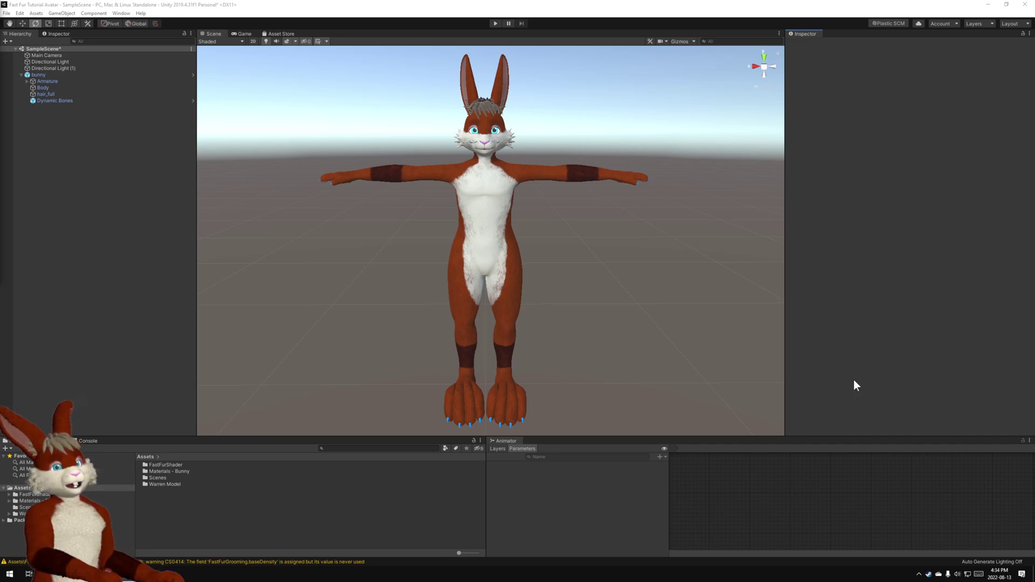
Change the shader of the Body object's Mat_Warren_Body_Fur material to Warren's Fast Fur/Fast Fur and inspect the face up close.
{"action": "left_click", "coordinate": [46, 87]}
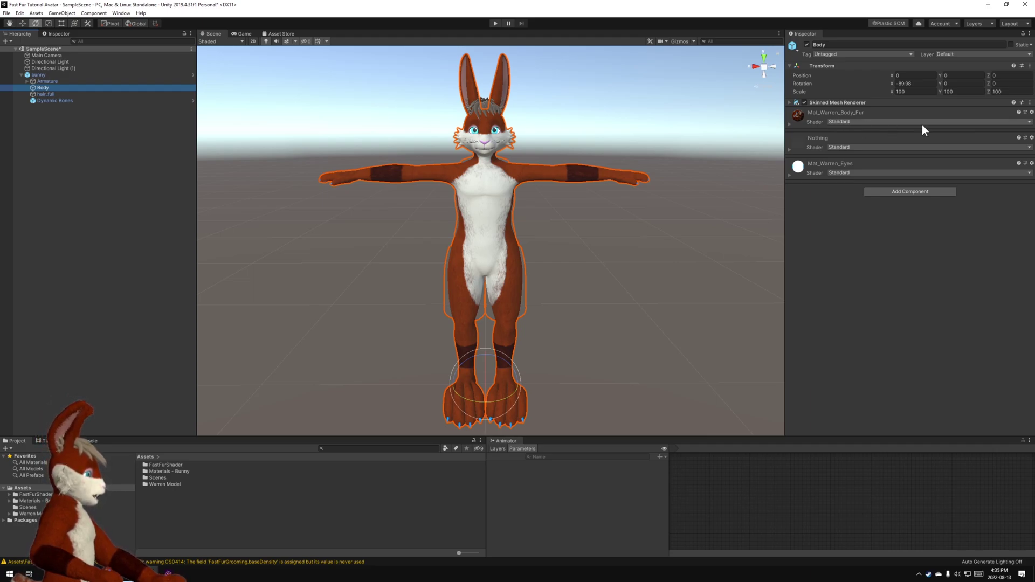
{"action": "left_click", "coordinate": [978, 121]}
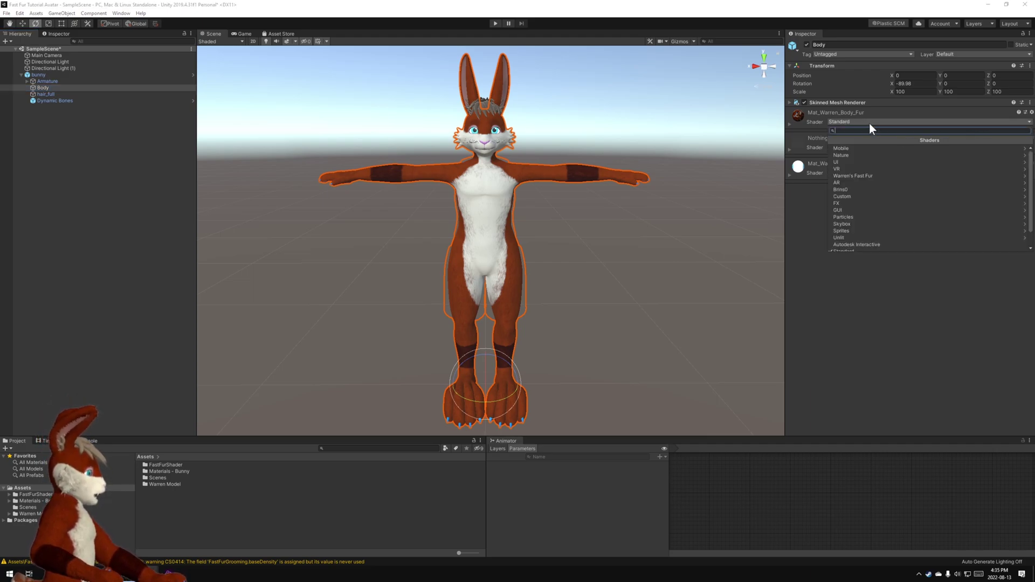
{"action": "left_click", "coordinate": [868, 176]}
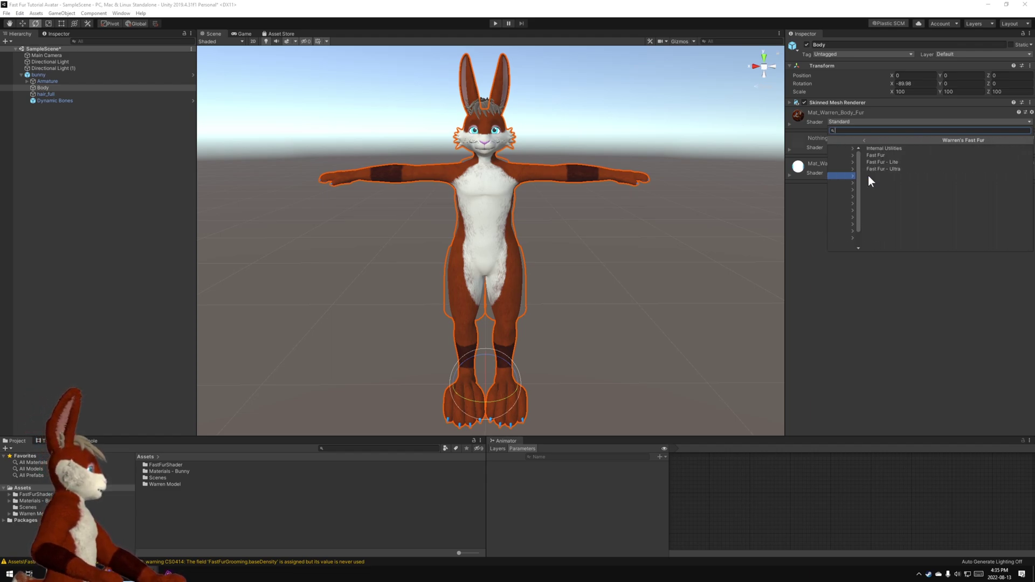
{"action": "left_click", "coordinate": [849, 155]}
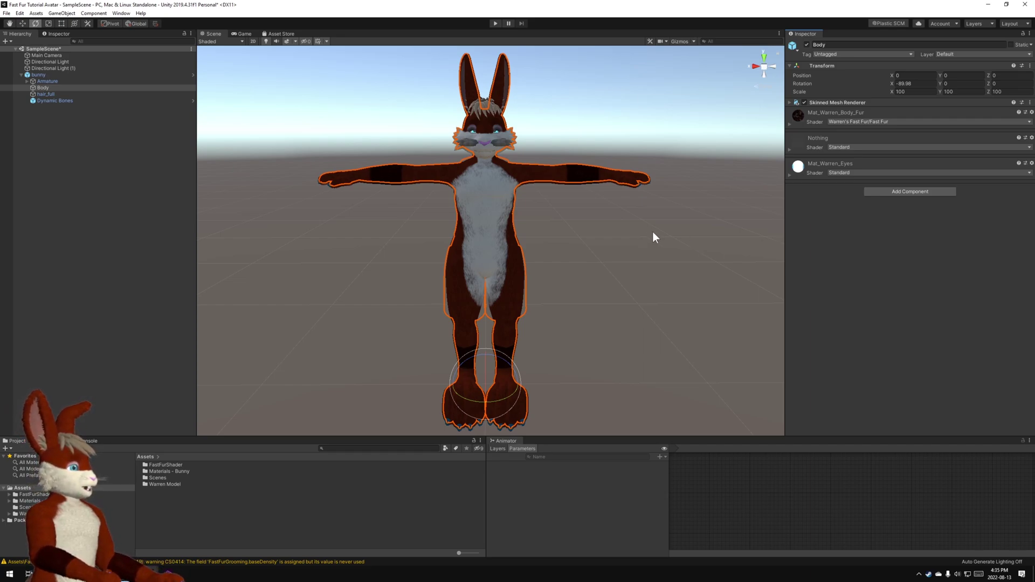
{"action": "key", "text": "w"}
{"action": "right_click_drag", "start_coordinate": [620, 228], "coordinate": [558, 232]}
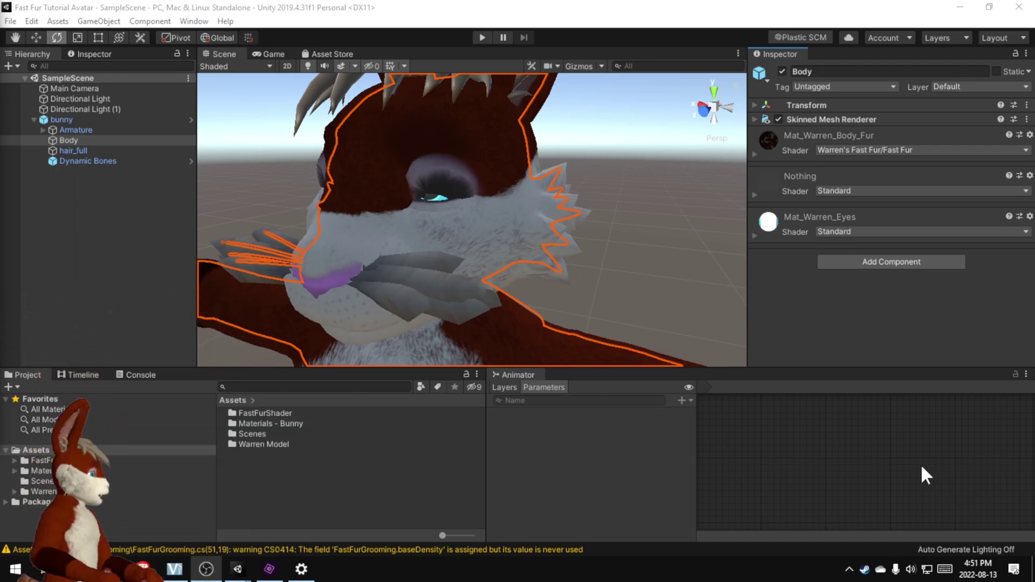
Generate a blank fur shape data map for Mat_Warren_Body_Fur and check the generated image in an external viewer.
{"action": "left_click", "coordinate": [1010, 151]}
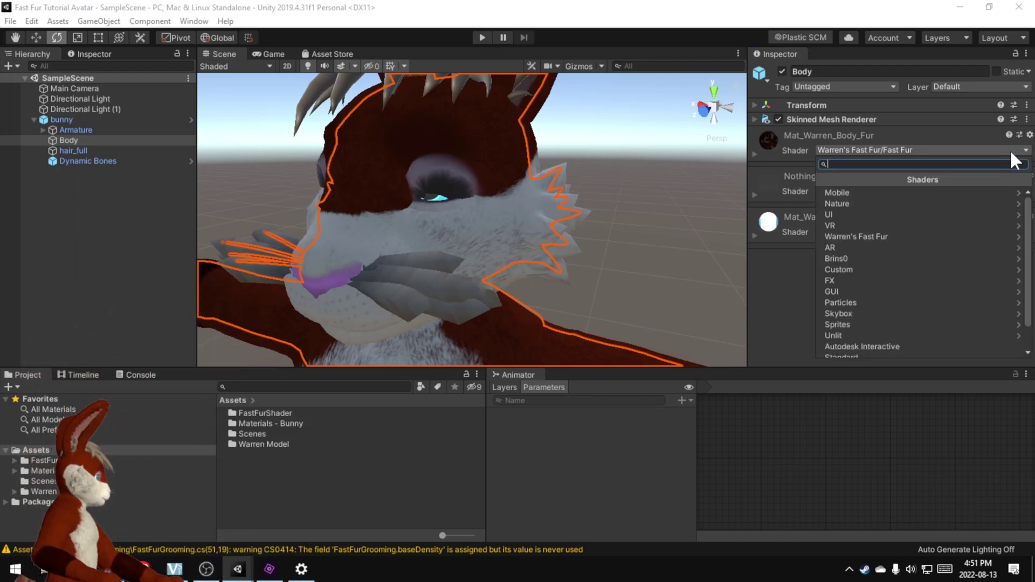
{"action": "left_click", "coordinate": [755, 151]}
{"action": "left_click", "coordinate": [754, 153]}
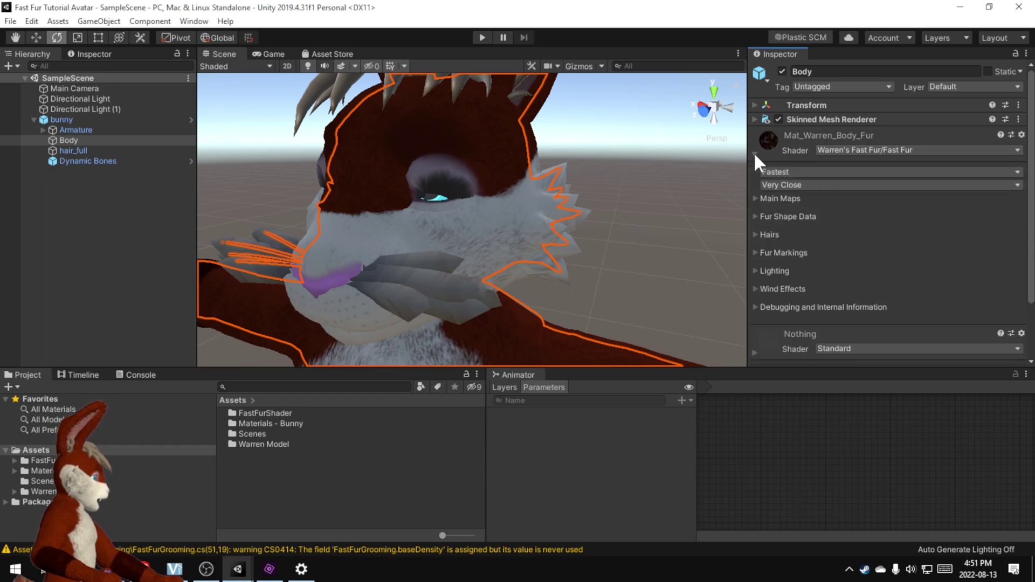
{"action": "left_click", "coordinate": [755, 215]}
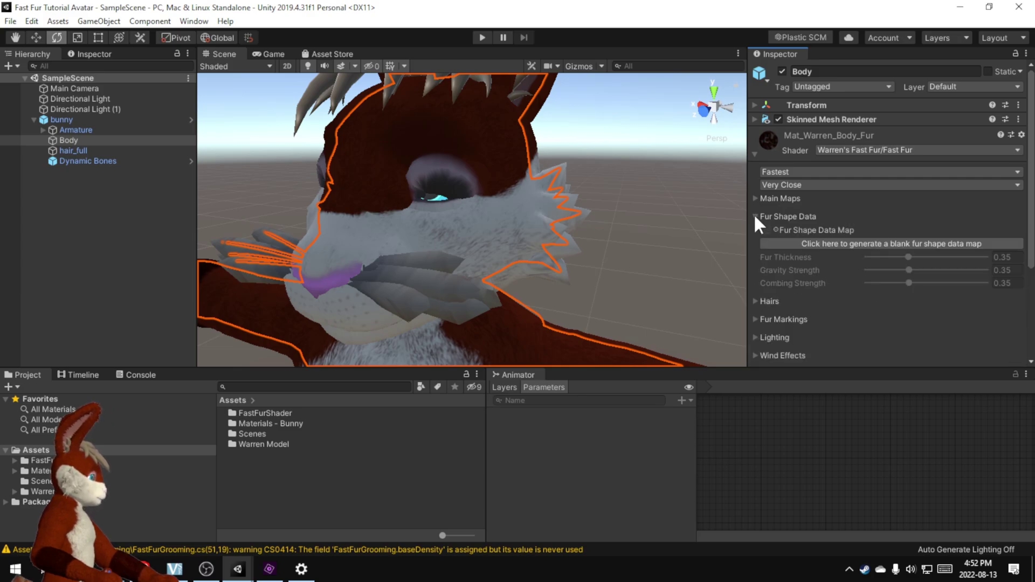
{"action": "left_click", "coordinate": [904, 243]}
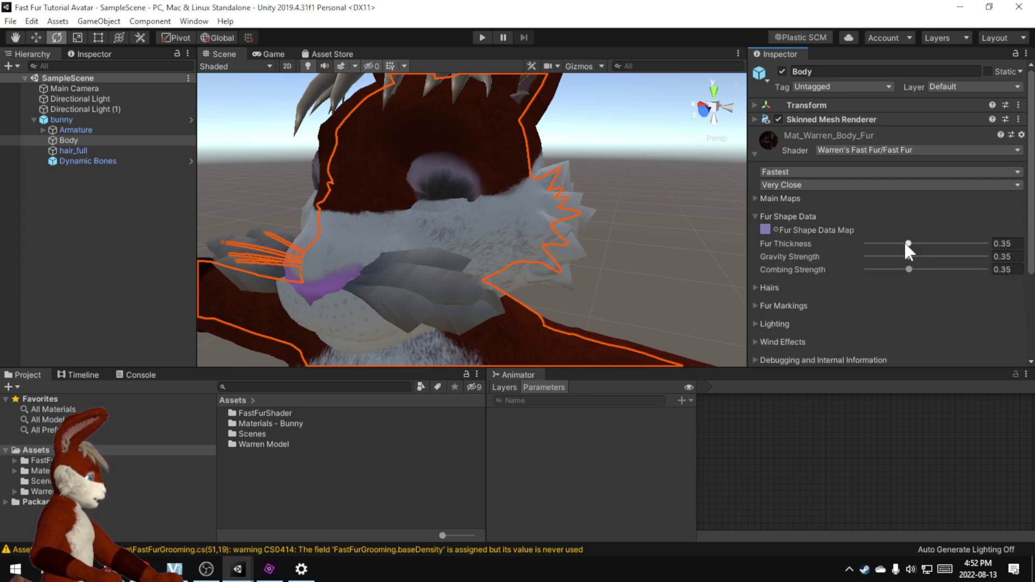
{"action": "double_click", "coordinate": [765, 229]}
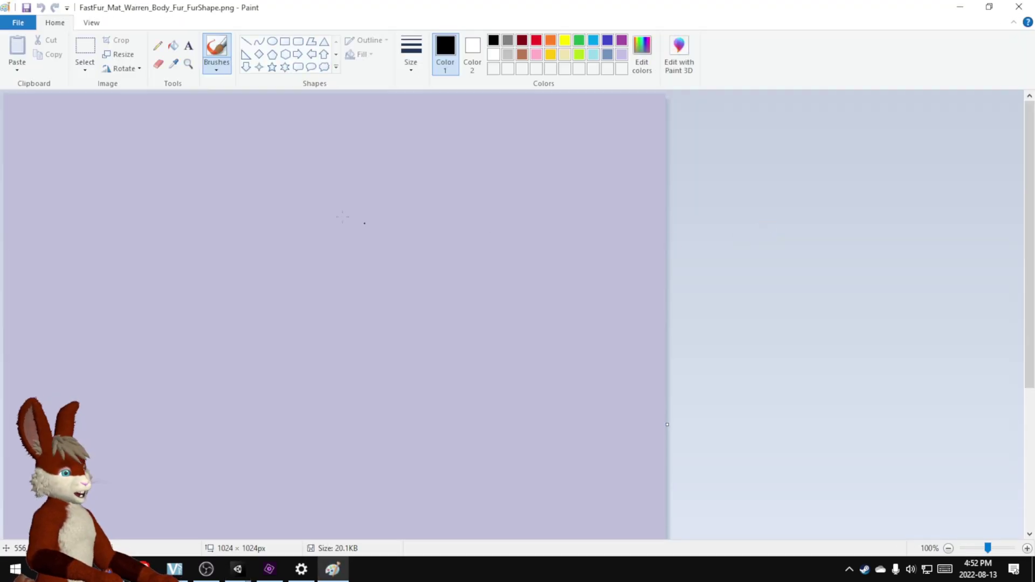
{"action": "left_click", "coordinate": [1019, 7]}
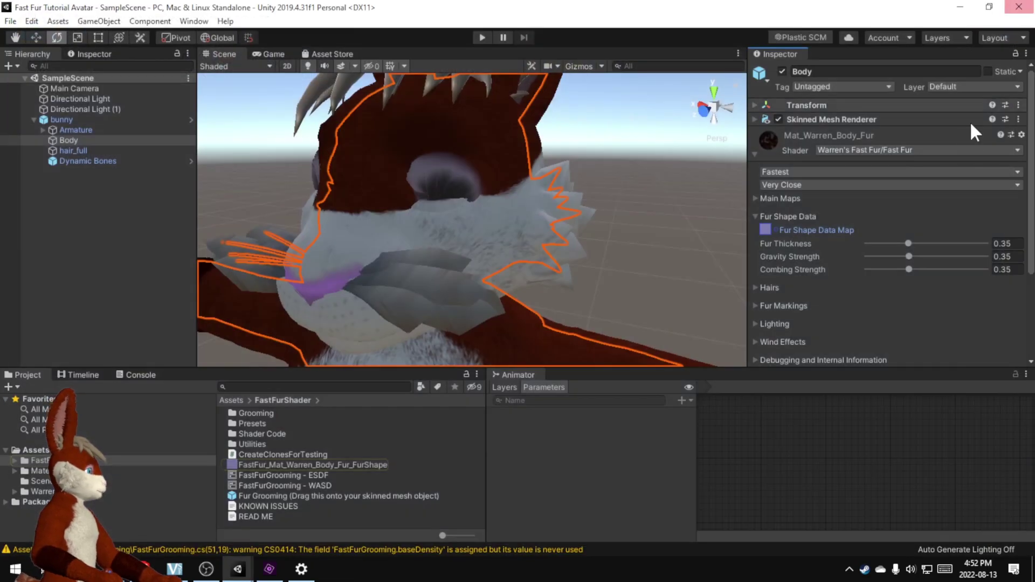
Generate a hair pattern map for the body fur material and inspect the resulting fur on the head and ears.
{"action": "left_click", "coordinate": [755, 215]}
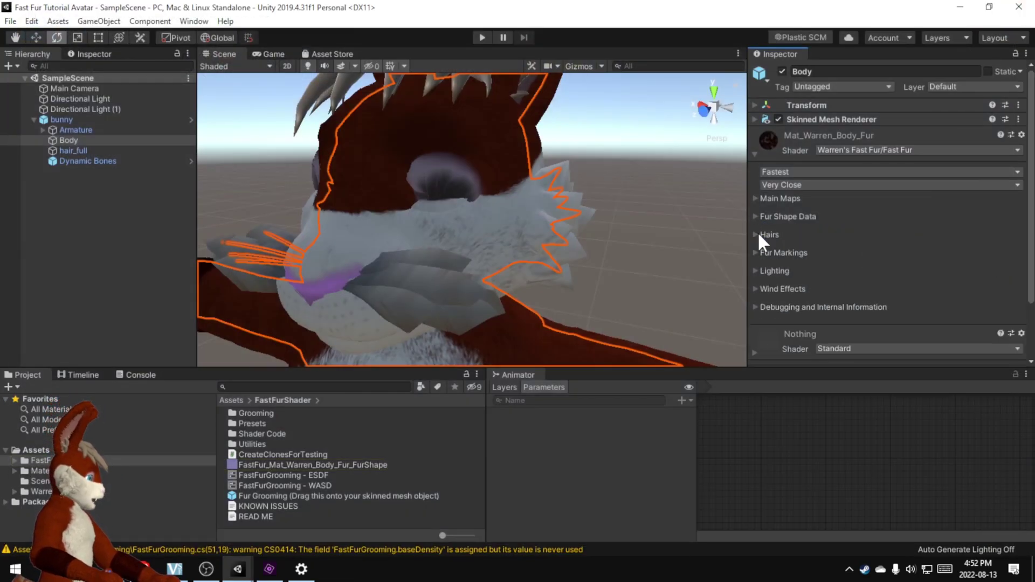
{"action": "left_click", "coordinate": [755, 235]}
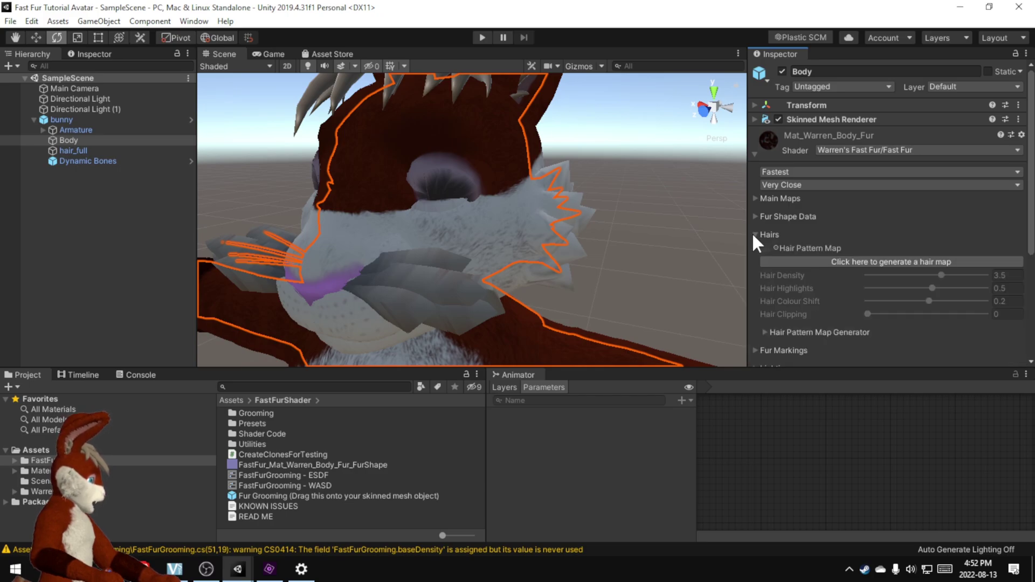
{"action": "left_click", "coordinate": [911, 262]}
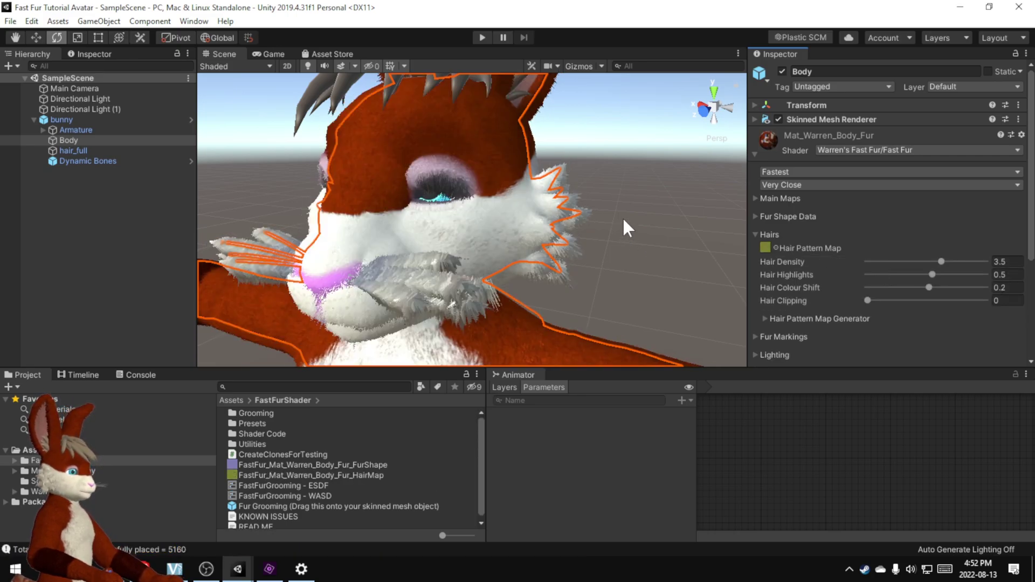
{"action": "right_click_drag", "start_coordinate": [622, 219], "coordinate": [377, 225]}
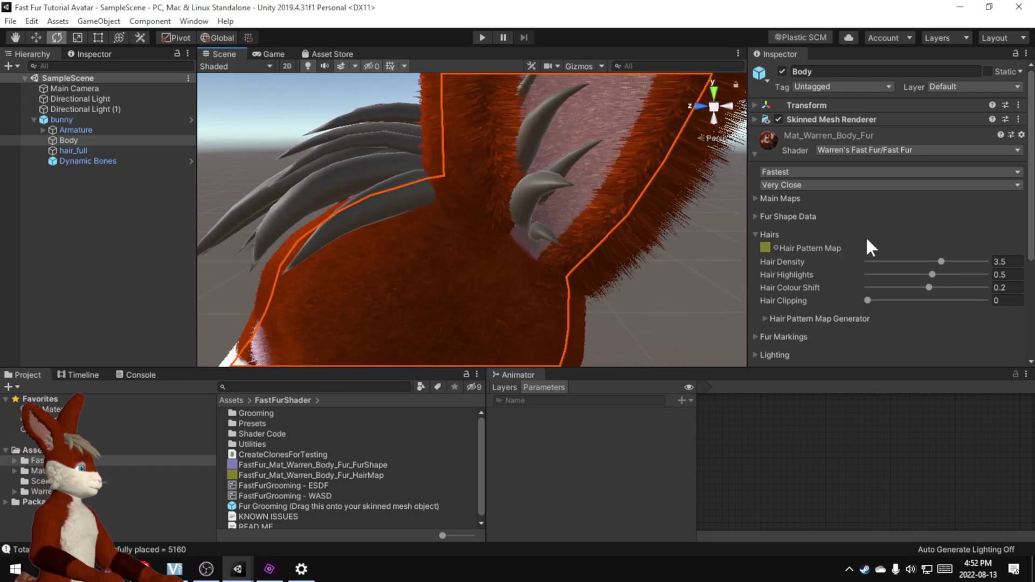
{"action": "double_click", "coordinate": [765, 247]}
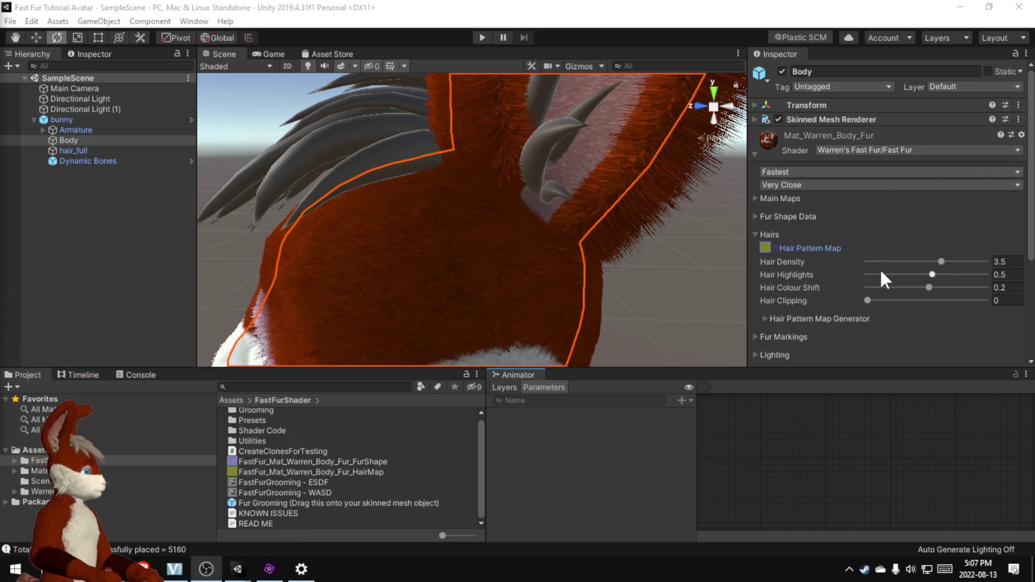
Set the body material's Hair Density to 4, Fur Thickness to 1 and Gravity Strength to 1.
{"action": "left_click_drag", "start_coordinate": [945, 262], "coordinate": [990, 253]}
{"action": "type", "text": "4"}
{"action": "left_click", "coordinate": [787, 216]}
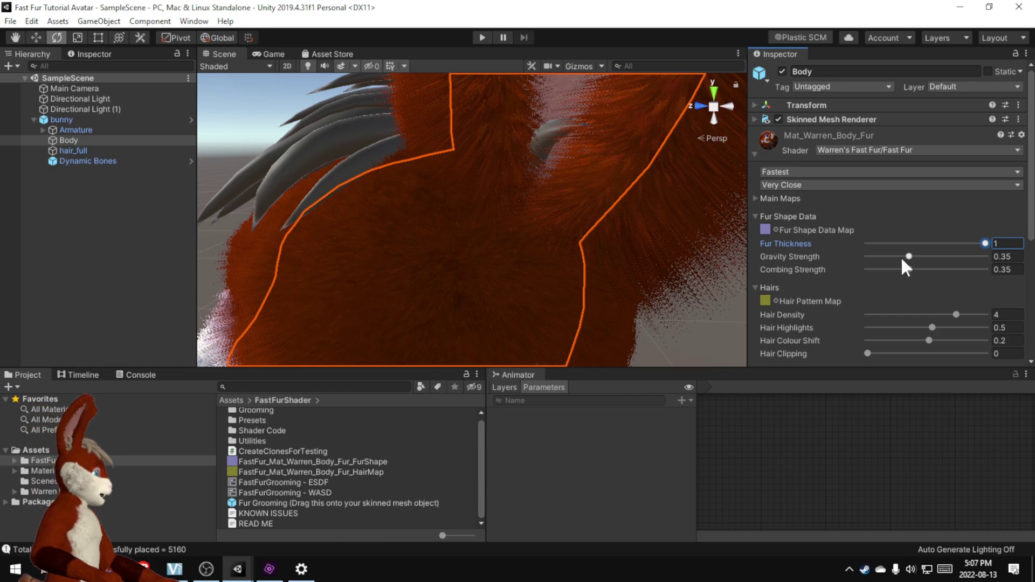
{"action": "left_click_drag", "start_coordinate": [909, 257], "coordinate": [987, 264]}
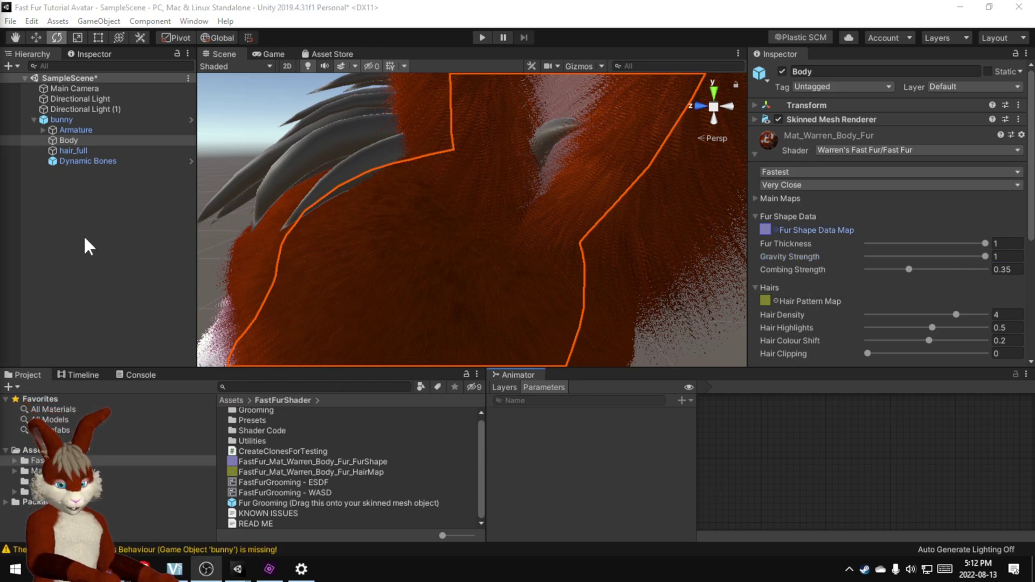
Add the Fur Grooming prefab from the FastFurShader folder as a child of Body and start play mode.
{"action": "left_click", "coordinate": [69, 139]}
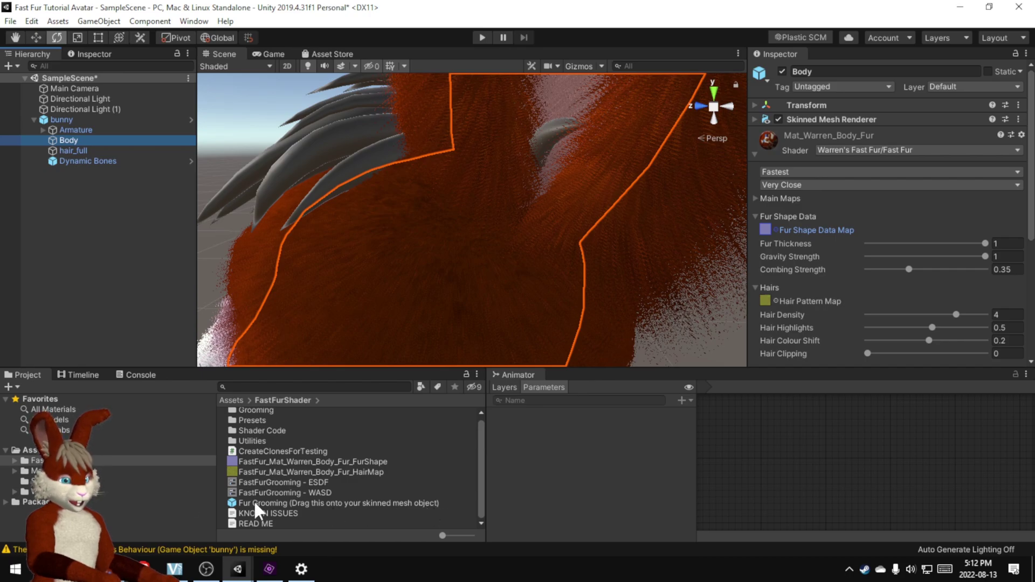
{"action": "left_click", "coordinate": [60, 460]}
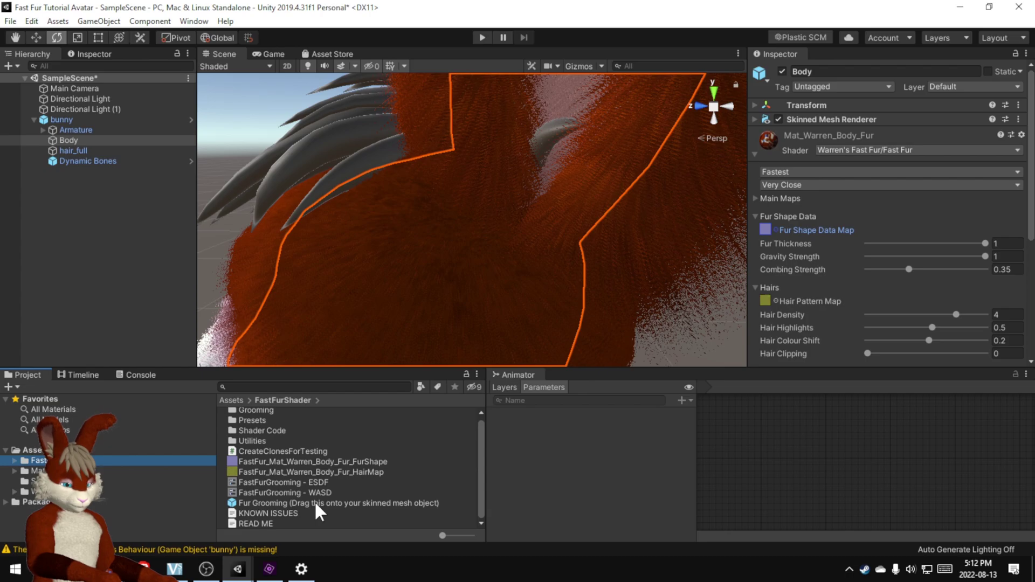
{"action": "left_click_drag", "start_coordinate": [315, 500], "coordinate": [137, 353]}
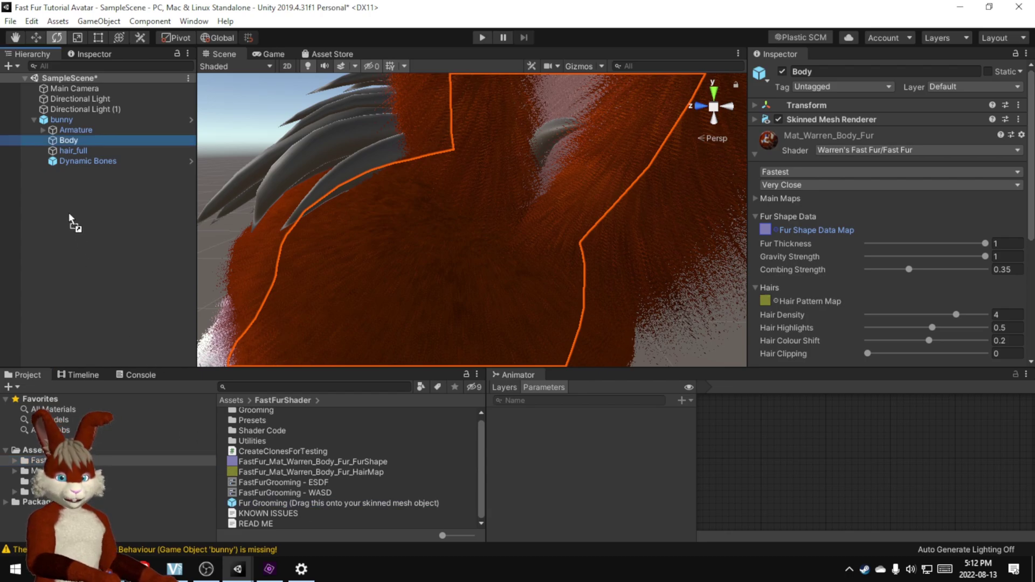
{"action": "left_click_drag", "start_coordinate": [71, 140], "coordinate": [70, 138]}
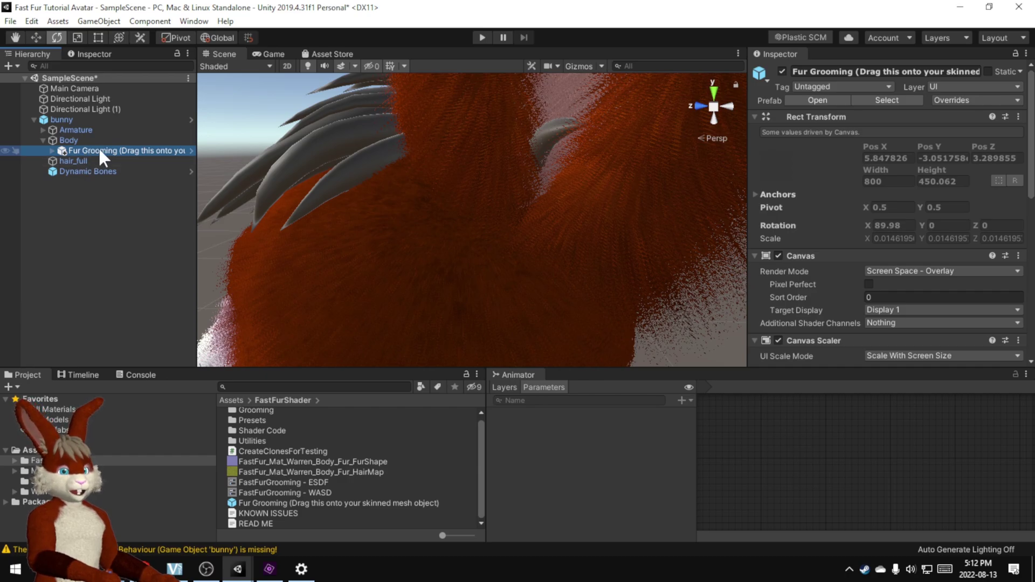
{"action": "left_click", "coordinate": [483, 37]}
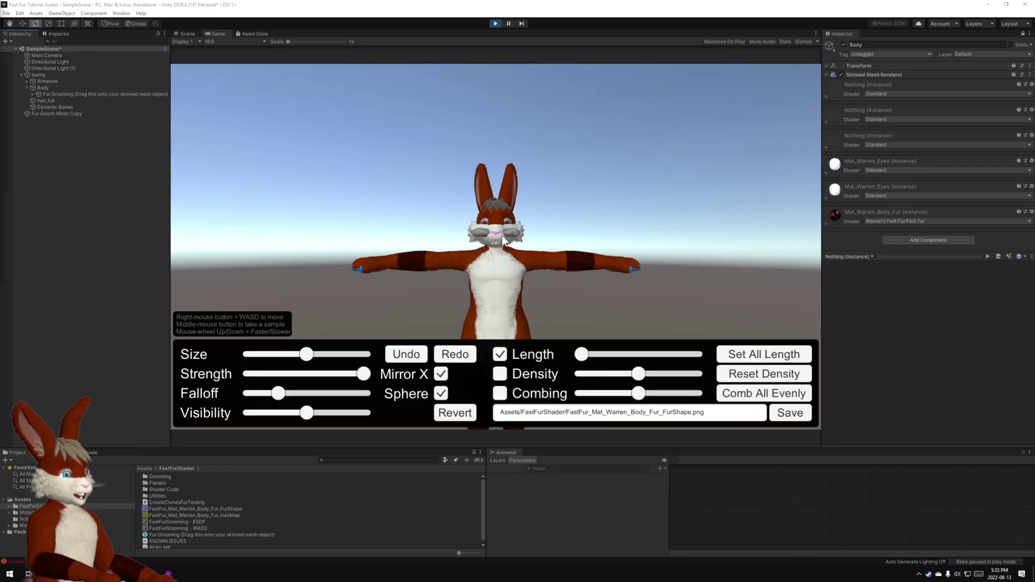
Lower the grooming brush strength and shorten the fur around the nose and muzzle with Length at its minimum.
{"action": "right_click_drag", "start_coordinate": [600, 229], "coordinate": [575, 260]}
{"action": "key", "text": "w"}
{"action": "mouse_move", "coordinate": [642, 268]}
{"action": "right_mouse_down"}
{"action": "mouse_move", "coordinate": [653, 264]}
{"action": "mouse_move", "coordinate": [572, 260]}
{"action": "mouse_move", "coordinate": [668, 269]}
{"action": "right_mouse_up"}
{"action": "key", "text": "d"}
{"action": "key", "text": "a"}
{"action": "key", "text": "d"}
{"action": "key", "text": "e"}
{"action": "key", "text": "w"}
{"action": "key", "text": "w"}
{"action": "key", "text": "s"}
{"action": "key", "text": "w"}
{"action": "key", "text": "s"}
{"action": "key", "text": "s"}
{"action": "key", "text": "w"}
{"action": "key", "text": "s"}
{"action": "key", "text": "w"}
{"action": "key", "text": "d"}
{"action": "key", "text": "e"}
{"action": "key", "text": "a"}
{"action": "key", "text": "w"}
{"action": "key", "text": "q"}
{"action": "left_click", "coordinate": [462, 225]}
{"action": "left_click_drag", "start_coordinate": [461, 225], "coordinate": [453, 184]}
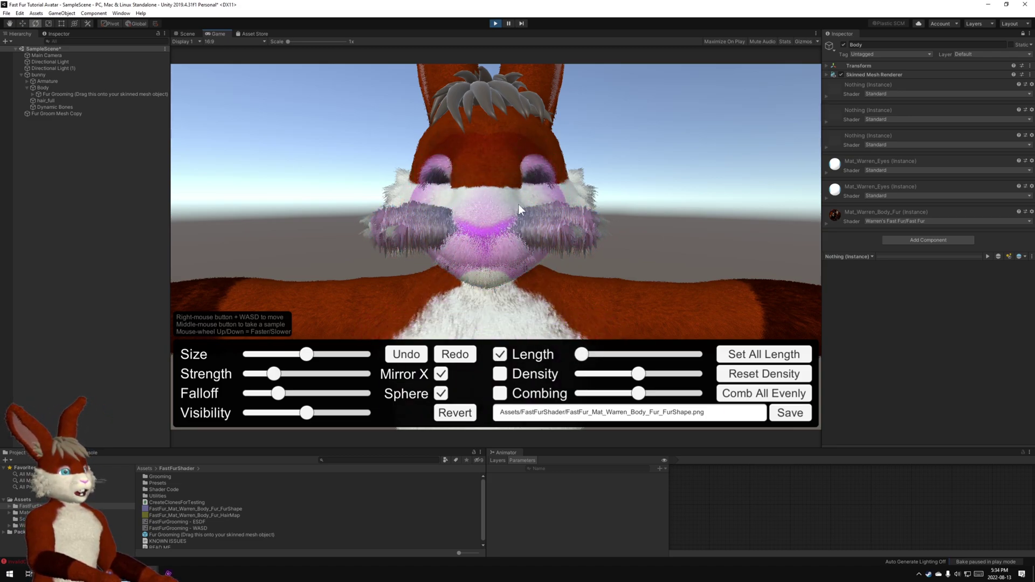
Continue shortening the fur across both sides of the muzzle, the nose bridge and the chin.
{"action": "mouse_move", "coordinate": [517, 237]}
{"action": "right_mouse_down"}
{"action": "mouse_move", "coordinate": [659, 241]}
{"action": "mouse_move", "coordinate": [605, 174]}
{"action": "mouse_move", "coordinate": [600, 181]}
{"action": "right_mouse_up"}
{"action": "key", "text": "a"}
{"action": "key", "text": "d"}
{"action": "mouse_move", "coordinate": [551, 231]}
{"action": "left_mouse_down"}
{"action": "mouse_move", "coordinate": [535, 224]}
{"action": "mouse_move", "coordinate": [566, 180]}
{"action": "left_mouse_up"}
{"action": "mouse_move", "coordinate": [648, 218]}
{"action": "right_mouse_down"}
{"action": "mouse_move", "coordinate": [414, 208]}
{"action": "mouse_move", "coordinate": [409, 241]}
{"action": "mouse_move", "coordinate": [533, 296]}
{"action": "mouse_move", "coordinate": [671, 283]}
{"action": "right_mouse_up"}
{"action": "key", "text": "a"}
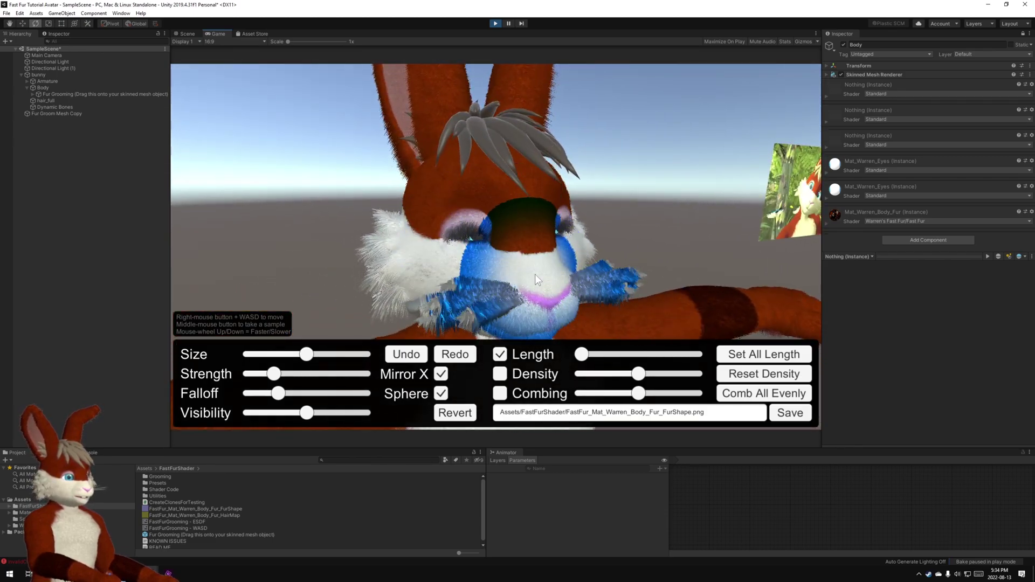
{"action": "key", "text": "a"}
{"action": "right_click_drag", "start_coordinate": [544, 305], "coordinate": [752, 301]}
{"action": "right_click_drag", "start_coordinate": [658, 285], "coordinate": [420, 286]}
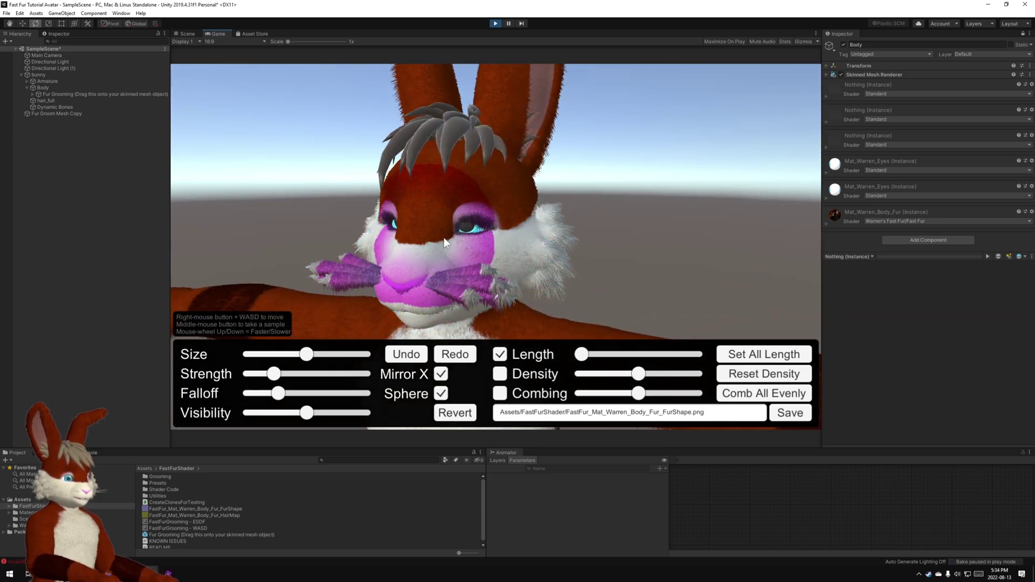
{"action": "mouse_move", "coordinate": [444, 237]}
{"action": "right_mouse_down"}
{"action": "mouse_move", "coordinate": [652, 257]}
{"action": "mouse_move", "coordinate": [719, 209]}
{"action": "mouse_move", "coordinate": [662, 179]}
{"action": "mouse_move", "coordinate": [594, 212]}
{"action": "mouse_move", "coordinate": [638, 202]}
{"action": "mouse_move", "coordinate": [612, 144]}
{"action": "right_mouse_up"}
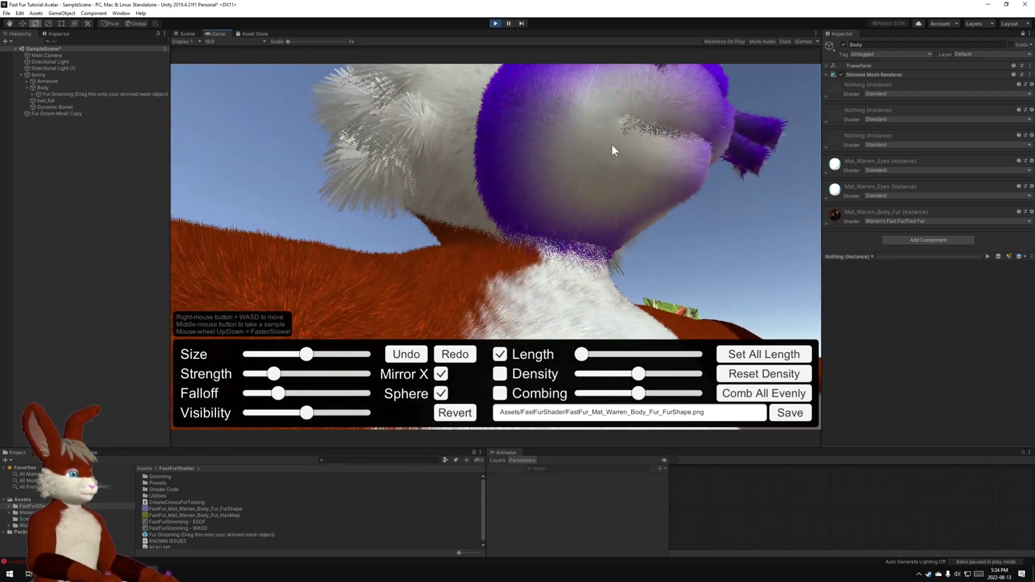
Reduce the brush size and shorten the fur above the eye and around its inner and outer corners.
{"action": "mouse_move", "coordinate": [690, 146]}
{"action": "right_mouse_down"}
{"action": "mouse_move", "coordinate": [515, 189]}
{"action": "mouse_move", "coordinate": [533, 218]}
{"action": "mouse_move", "coordinate": [591, 230]}
{"action": "mouse_move", "coordinate": [533, 264]}
{"action": "mouse_move", "coordinate": [487, 274]}
{"action": "mouse_move", "coordinate": [395, 218]}
{"action": "mouse_move", "coordinate": [441, 206]}
{"action": "mouse_move", "coordinate": [504, 222]}
{"action": "mouse_move", "coordinate": [576, 268]}
{"action": "mouse_move", "coordinate": [460, 281]}
{"action": "mouse_move", "coordinate": [500, 283]}
{"action": "mouse_move", "coordinate": [483, 277]}
{"action": "right_mouse_up"}
{"action": "key", "text": "w"}
{"action": "left_click_drag", "start_coordinate": [307, 354], "coordinate": [287, 355]}
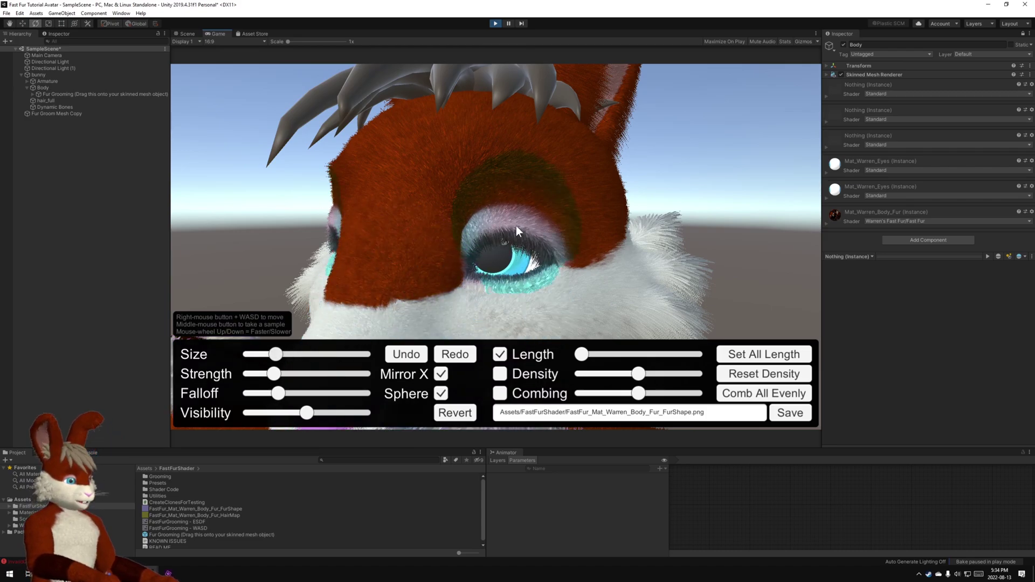
{"action": "mouse_move", "coordinate": [505, 226]}
{"action": "left_mouse_down"}
{"action": "mouse_move", "coordinate": [517, 229]}
{"action": "mouse_move", "coordinate": [529, 276]}
{"action": "mouse_move", "coordinate": [538, 232]}
{"action": "left_mouse_up"}
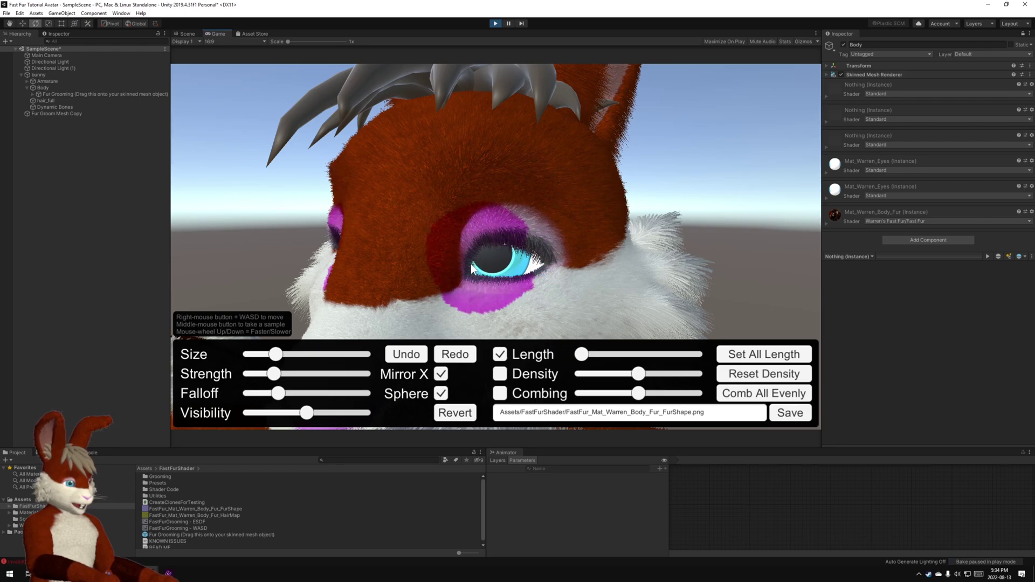
{"action": "mouse_move", "coordinate": [471, 264]}
{"action": "left_mouse_down"}
{"action": "mouse_move", "coordinate": [477, 280]}
{"action": "mouse_move", "coordinate": [554, 273]}
{"action": "mouse_move", "coordinate": [536, 238]}
{"action": "mouse_move", "coordinate": [480, 235]}
{"action": "mouse_move", "coordinate": [494, 274]}
{"action": "left_mouse_up"}
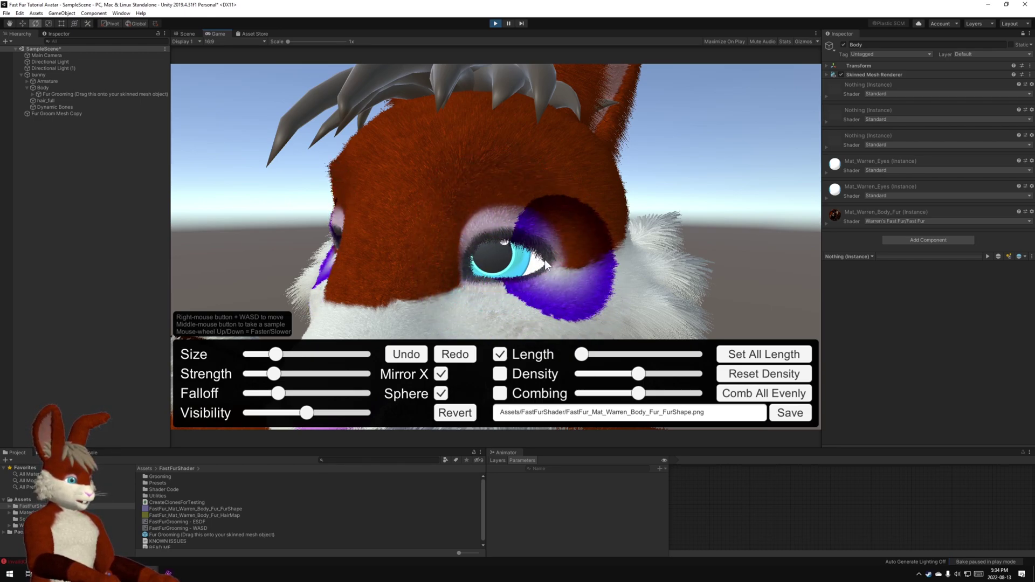
Shrink the brush further and trim the dark fur along the upper and lower eyelids.
{"action": "key", "text": "w"}
{"action": "mouse_move", "coordinate": [571, 263]}
{"action": "right_mouse_down"}
{"action": "mouse_move", "coordinate": [565, 179]}
{"action": "mouse_move", "coordinate": [565, 192]}
{"action": "right_mouse_up"}
{"action": "key", "text": "q"}
{"action": "key", "text": "e"}
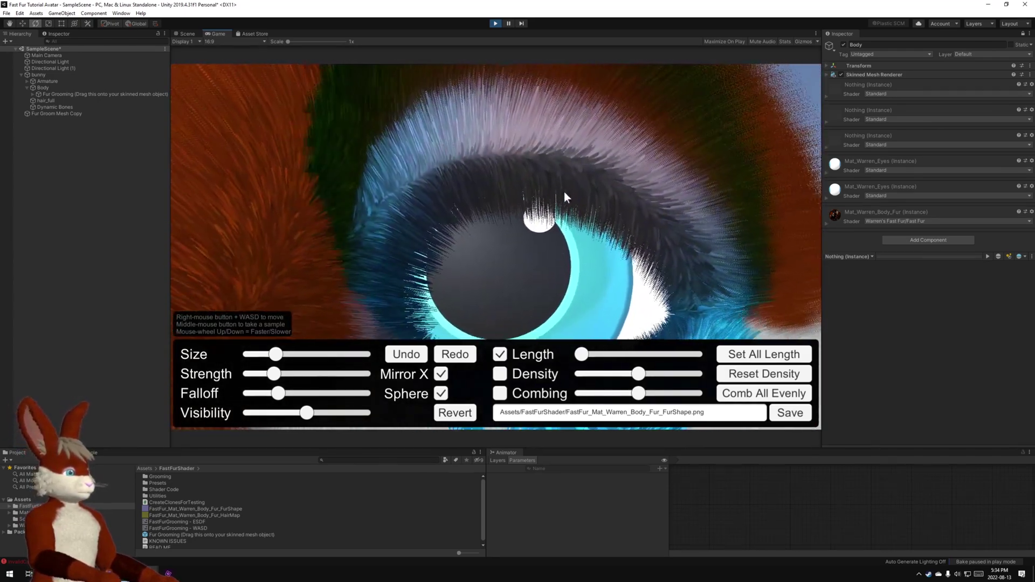
{"action": "left_click_drag", "start_coordinate": [276, 354], "coordinate": [261, 357]}
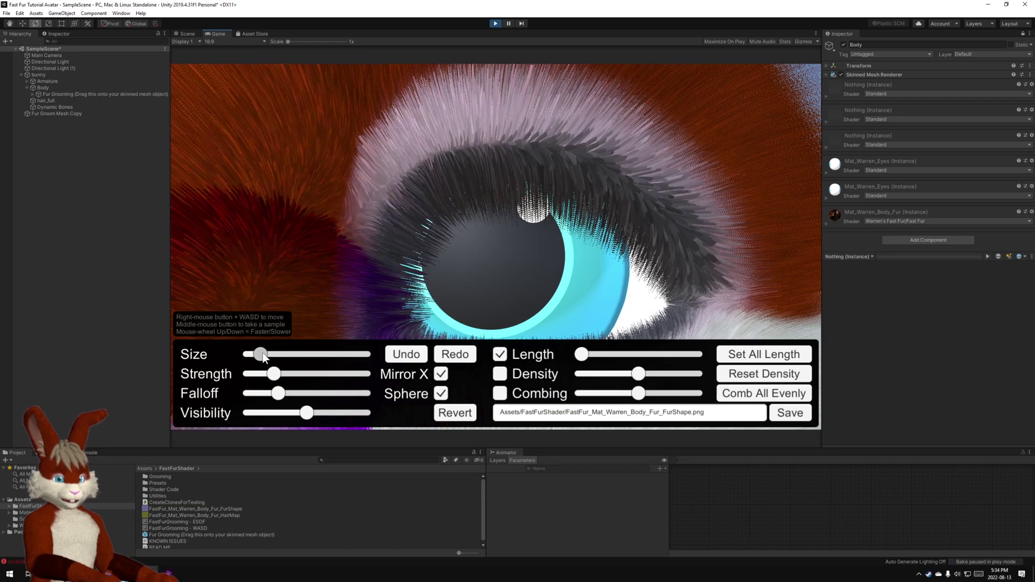
{"action": "mouse_move", "coordinate": [497, 193]}
{"action": "left_mouse_down"}
{"action": "mouse_move", "coordinate": [555, 155]}
{"action": "mouse_move", "coordinate": [645, 216]}
{"action": "mouse_move", "coordinate": [675, 285]}
{"action": "mouse_move", "coordinate": [538, 169]}
{"action": "mouse_move", "coordinate": [461, 188]}
{"action": "mouse_move", "coordinate": [395, 274]}
{"action": "left_mouse_up"}
{"action": "mouse_move", "coordinate": [541, 258]}
{"action": "right_mouse_down"}
{"action": "mouse_move", "coordinate": [529, 323]}
{"action": "mouse_move", "coordinate": [451, 262]}
{"action": "right_mouse_up"}
{"action": "left_click_drag", "start_coordinate": [451, 262], "coordinate": [526, 279]}
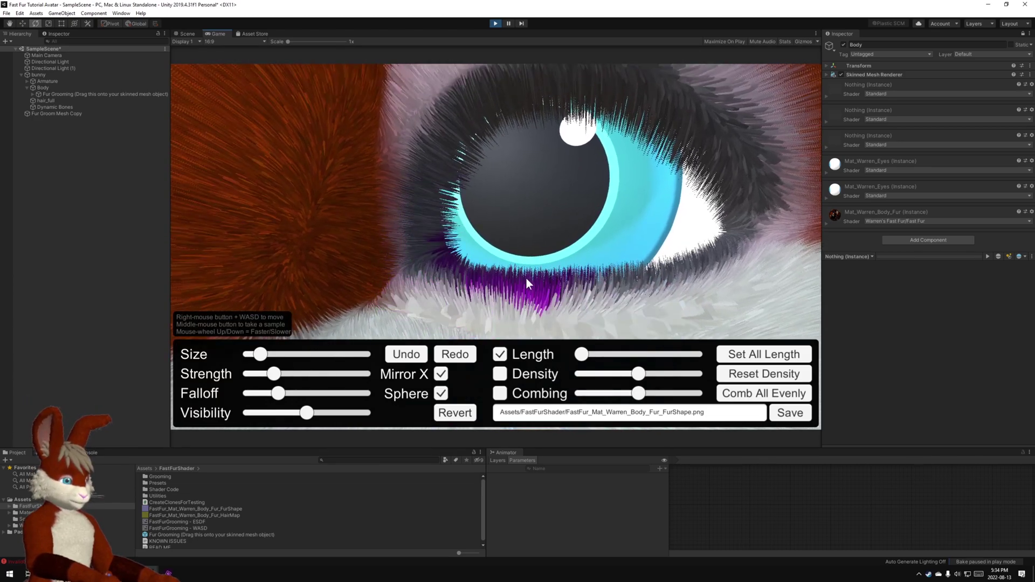
{"action": "mouse_move", "coordinate": [664, 264]}
{"action": "left_mouse_down"}
{"action": "mouse_move", "coordinate": [592, 289]}
{"action": "mouse_move", "coordinate": [622, 277]}
{"action": "left_mouse_up"}
Set the brush strength to maximum with a slightly smaller size and remove the fur overhanging the eye along both eyelids.
{"action": "mouse_move", "coordinate": [622, 276]}
{"action": "right_mouse_down"}
{"action": "mouse_move", "coordinate": [522, 266]}
{"action": "mouse_move", "coordinate": [507, 276]}
{"action": "right_mouse_up"}
{"action": "key", "text": "s"}
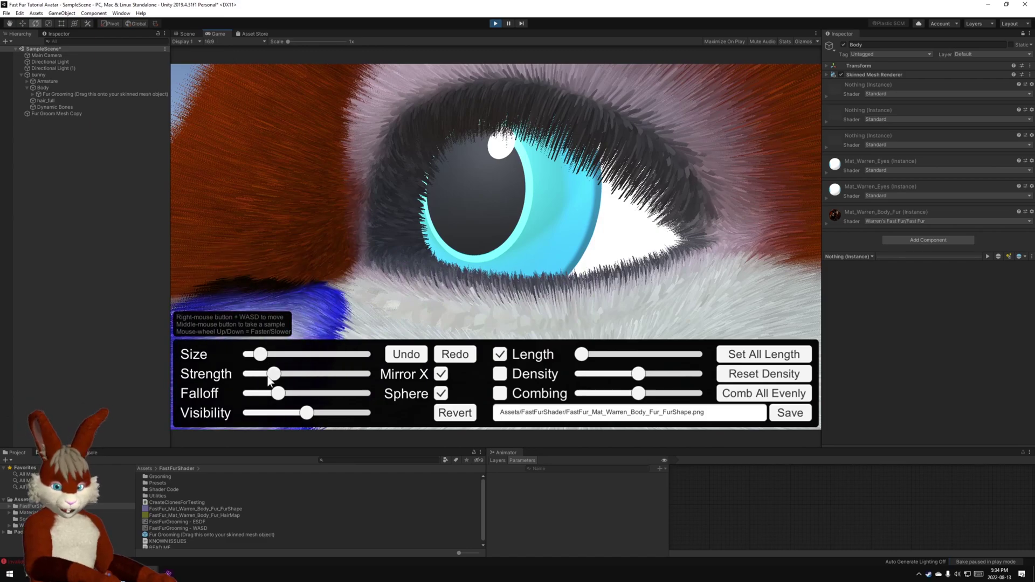
{"action": "left_click_drag", "start_coordinate": [278, 374], "coordinate": [373, 374]}
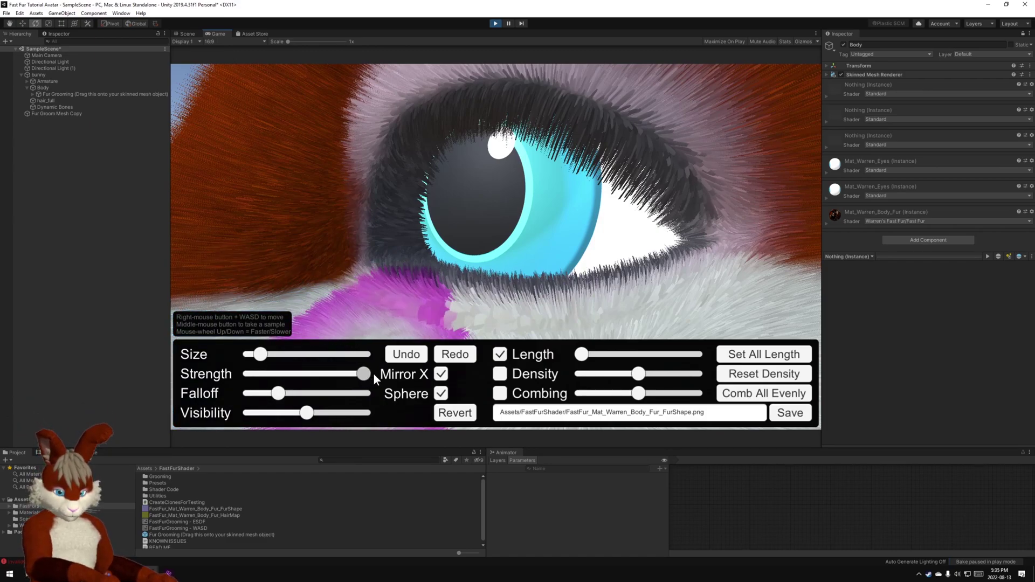
{"action": "left_click_drag", "start_coordinate": [265, 360], "coordinate": [261, 359]}
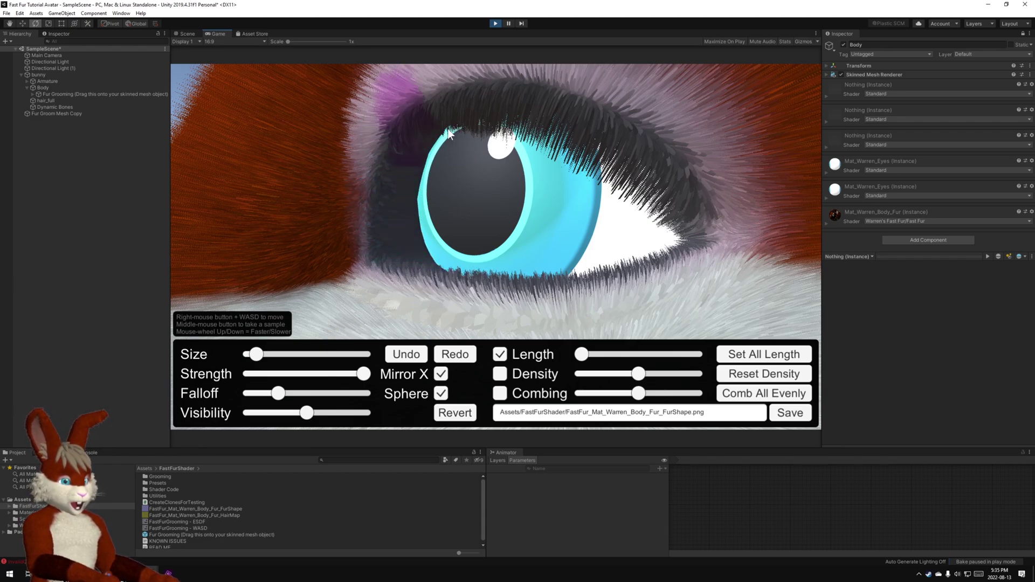
{"action": "mouse_move", "coordinate": [448, 129]}
{"action": "left_mouse_down"}
{"action": "mouse_move", "coordinate": [505, 110]}
{"action": "mouse_move", "coordinate": [550, 115]}
{"action": "mouse_move", "coordinate": [513, 108]}
{"action": "mouse_move", "coordinate": [566, 94]}
{"action": "mouse_move", "coordinate": [670, 111]}
{"action": "mouse_move", "coordinate": [668, 178]}
{"action": "mouse_move", "coordinate": [613, 139]}
{"action": "mouse_move", "coordinate": [680, 171]}
{"action": "mouse_move", "coordinate": [701, 214]}
{"action": "mouse_move", "coordinate": [672, 175]}
{"action": "mouse_move", "coordinate": [690, 235]}
{"action": "mouse_move", "coordinate": [673, 262]}
{"action": "left_mouse_up"}
{"action": "mouse_move", "coordinate": [677, 231]}
{"action": "right_mouse_down"}
{"action": "mouse_move", "coordinate": [678, 309]}
{"action": "mouse_move", "coordinate": [663, 318]}
{"action": "right_mouse_up"}
{"action": "left_click_drag", "start_coordinate": [664, 319], "coordinate": [602, 326]}
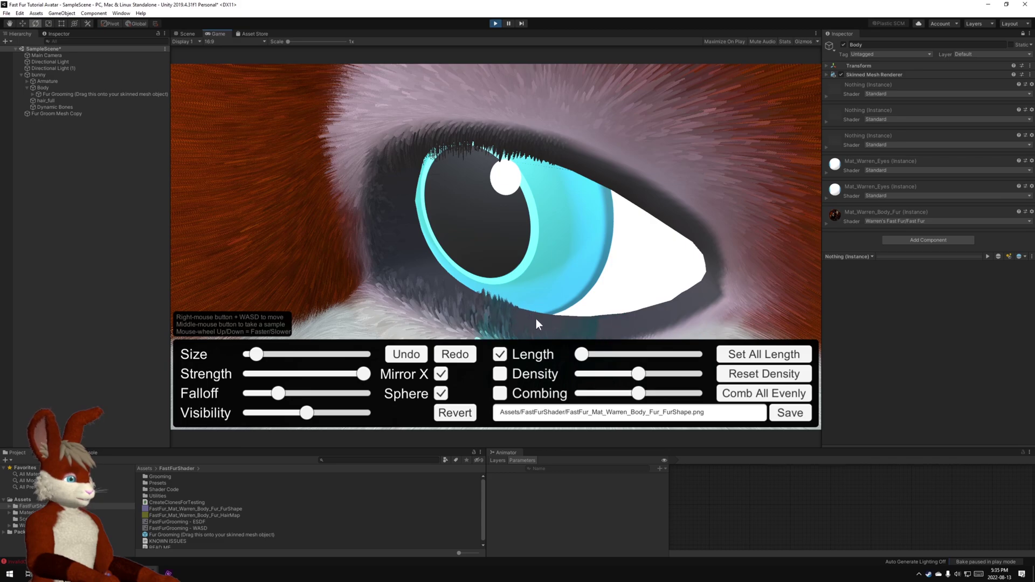
{"action": "mouse_move", "coordinate": [461, 273]}
{"action": "right_mouse_down"}
{"action": "mouse_move", "coordinate": [516, 212]}
{"action": "mouse_move", "coordinate": [520, 169]}
{"action": "mouse_move", "coordinate": [507, 127]}
{"action": "right_mouse_up"}
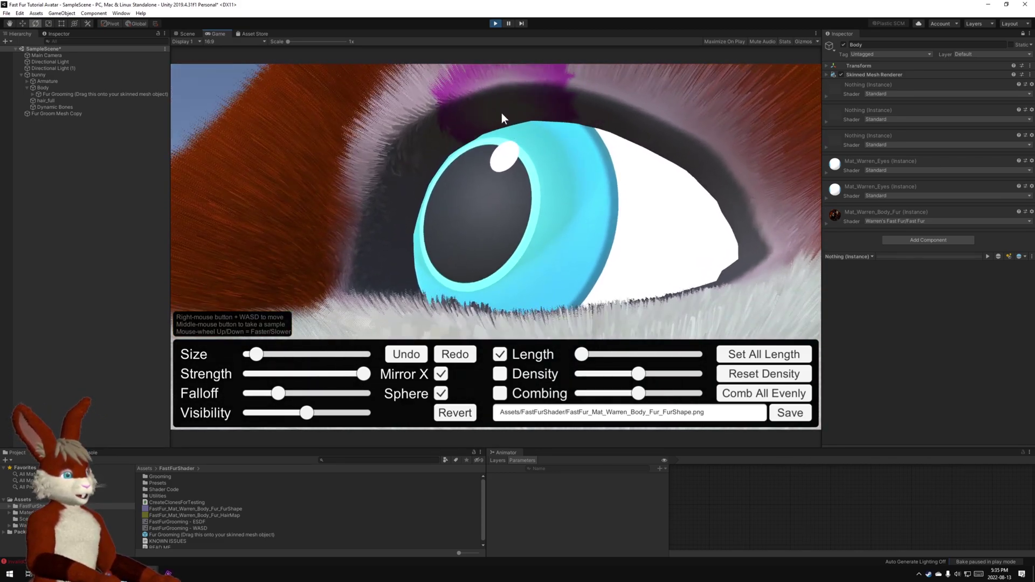
{"action": "mouse_move", "coordinate": [501, 114]}
{"action": "left_mouse_down"}
{"action": "mouse_move", "coordinate": [401, 108]}
{"action": "mouse_move", "coordinate": [422, 222]}
{"action": "left_mouse_up"}
Enlarge the brush, turn off the Sphere option and remove the fur from the whiskers, from base to tips.
{"action": "key", "text": "s"}
{"action": "mouse_move", "coordinate": [462, 208]}
{"action": "right_mouse_down"}
{"action": "mouse_move", "coordinate": [470, 262]}
{"action": "mouse_move", "coordinate": [732, 295]}
{"action": "mouse_move", "coordinate": [723, 282]}
{"action": "right_mouse_up"}
{"action": "key", "text": "w"}
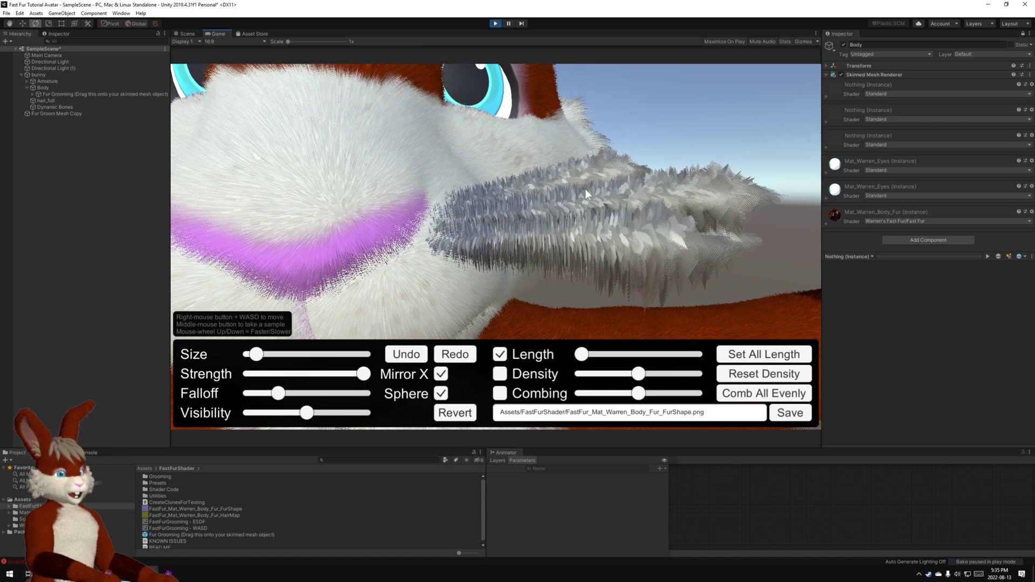
{"action": "mouse_move", "coordinate": [744, 108]}
{"action": "right_mouse_down"}
{"action": "mouse_move", "coordinate": [680, 144]}
{"action": "mouse_move", "coordinate": [696, 283]}
{"action": "mouse_move", "coordinate": [852, 270]}
{"action": "mouse_move", "coordinate": [625, 316]}
{"action": "right_mouse_up"}
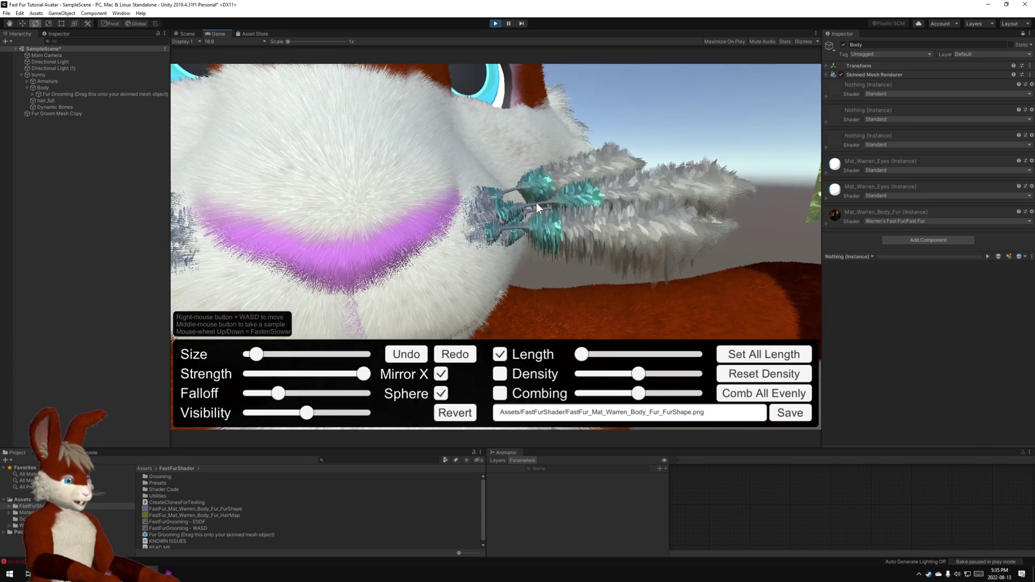
{"action": "mouse_move", "coordinate": [529, 205]}
{"action": "left_mouse_down"}
{"action": "mouse_move", "coordinate": [578, 199]}
{"action": "mouse_move", "coordinate": [444, 227]}
{"action": "mouse_move", "coordinate": [445, 218]}
{"action": "left_mouse_up"}
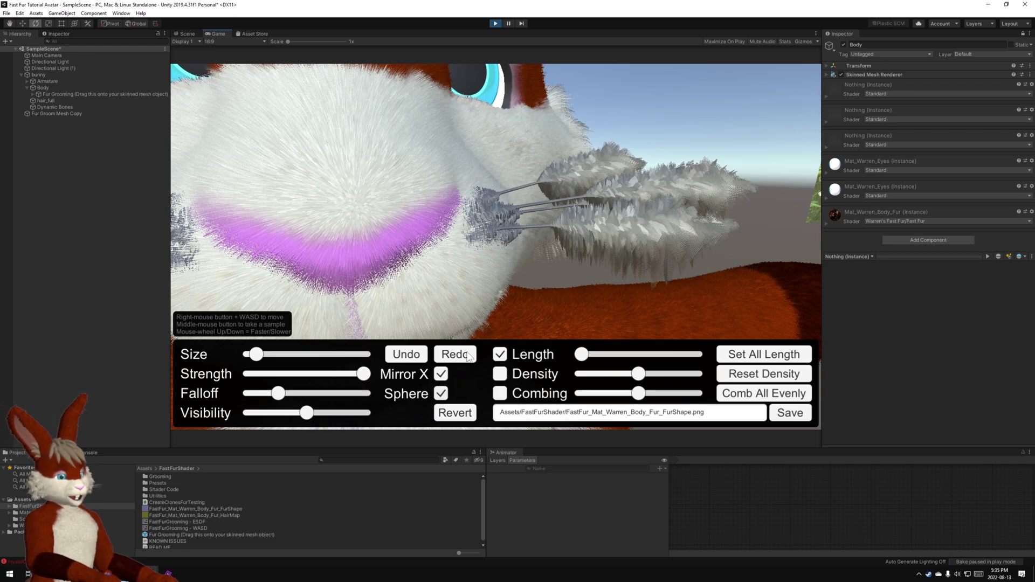
{"action": "left_click_drag", "start_coordinate": [279, 356], "coordinate": [293, 355]}
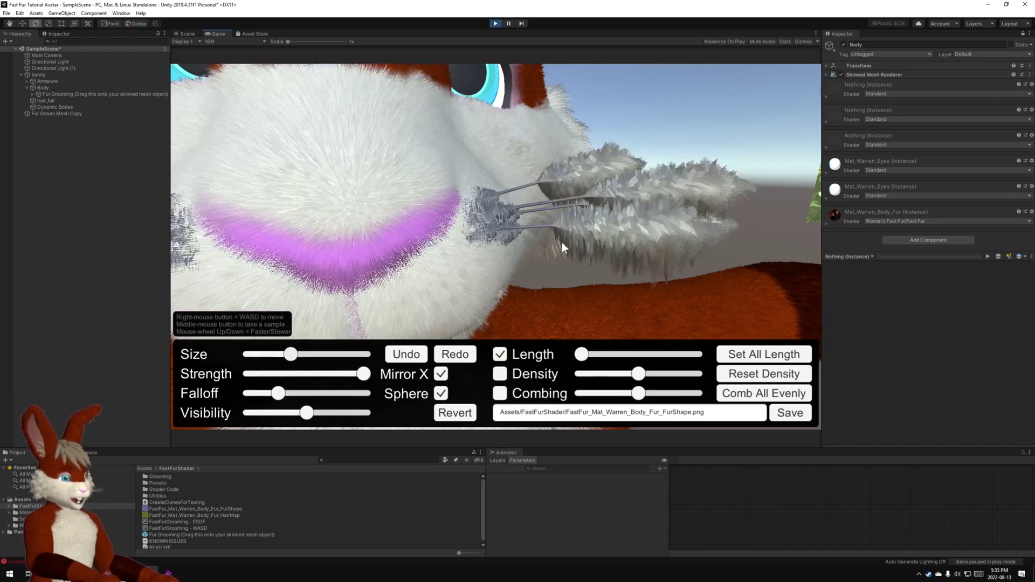
{"action": "mouse_move", "coordinate": [475, 283]}
{"action": "left_mouse_down"}
{"action": "mouse_move", "coordinate": [399, 226]}
{"action": "mouse_move", "coordinate": [412, 172]}
{"action": "left_mouse_up"}
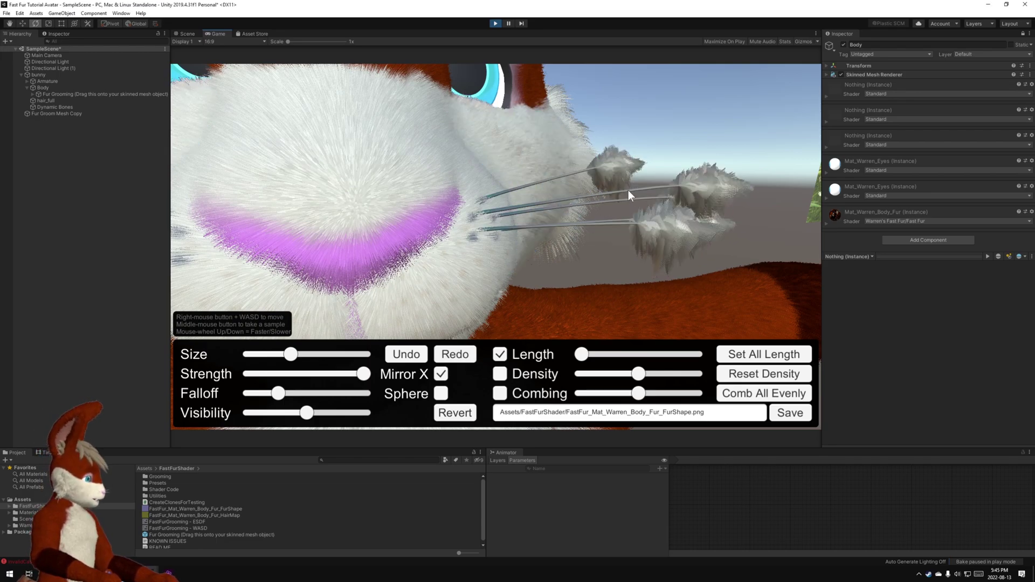
{"action": "left_click", "coordinate": [698, 185]}
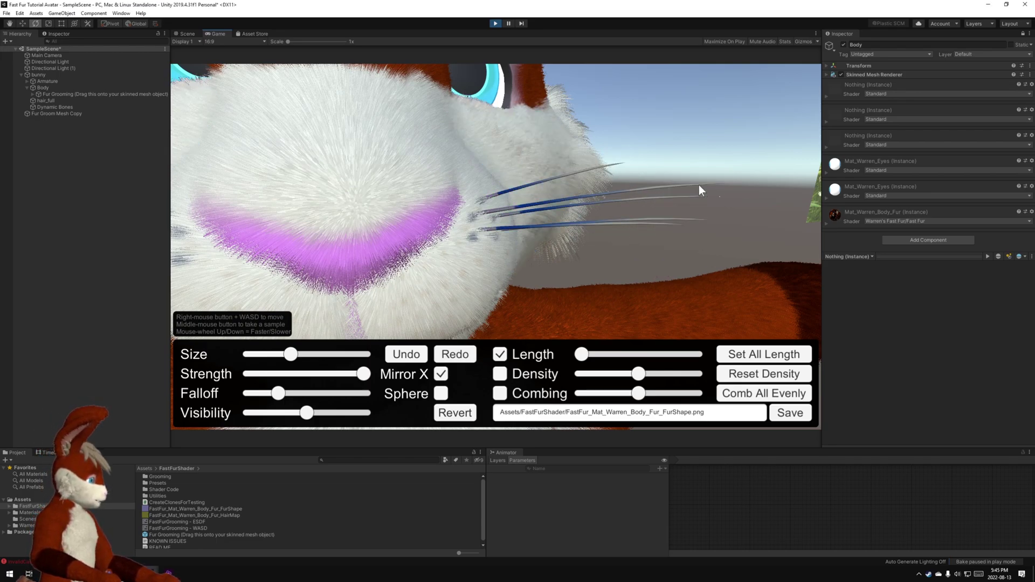
{"action": "right_click_drag", "start_coordinate": [617, 206], "coordinate": [632, 204]}
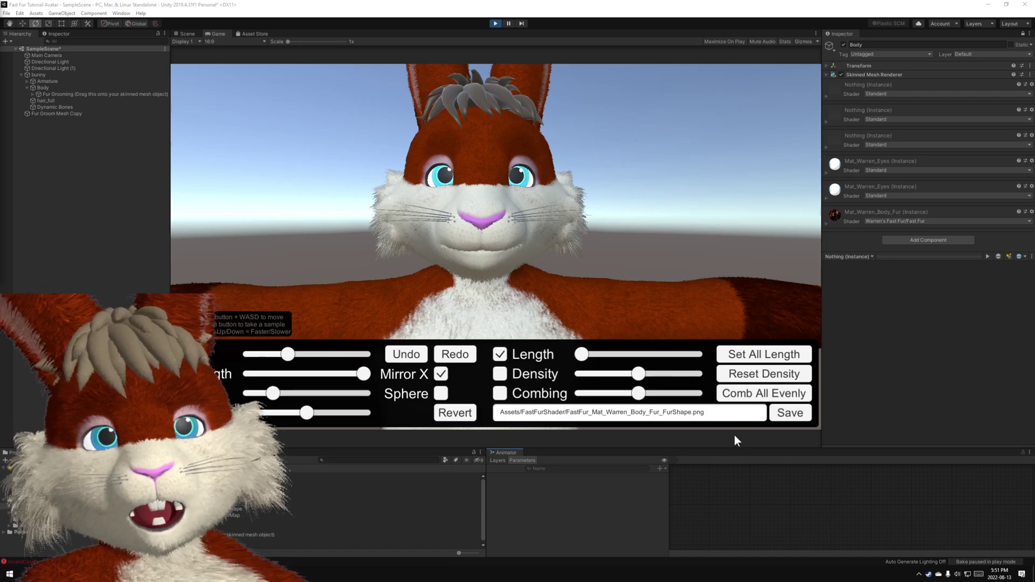
Reduce the brush size and remove the fur inside the mouth by grooming from within the head.
{"action": "key", "text": "w"}
{"action": "right_click_drag", "start_coordinate": [638, 225], "coordinate": [487, 237]}
{"action": "key", "text": "w"}
{"action": "key", "text": "w"}
{"action": "left_click_drag", "start_coordinate": [289, 354], "coordinate": [276, 356]}
{"action": "right_click_drag", "start_coordinate": [538, 238], "coordinate": [522, 278]}
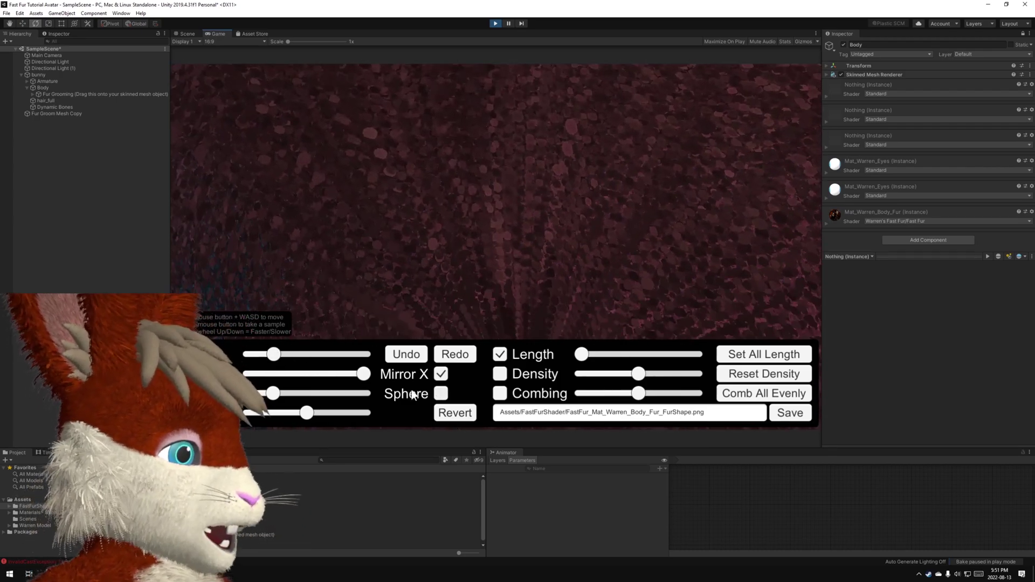
{"action": "key", "text": "s"}
{"action": "right_click_drag", "start_coordinate": [411, 389], "coordinate": [506, 322]}
{"action": "left_click_drag", "start_coordinate": [505, 323], "coordinate": [542, 275]}
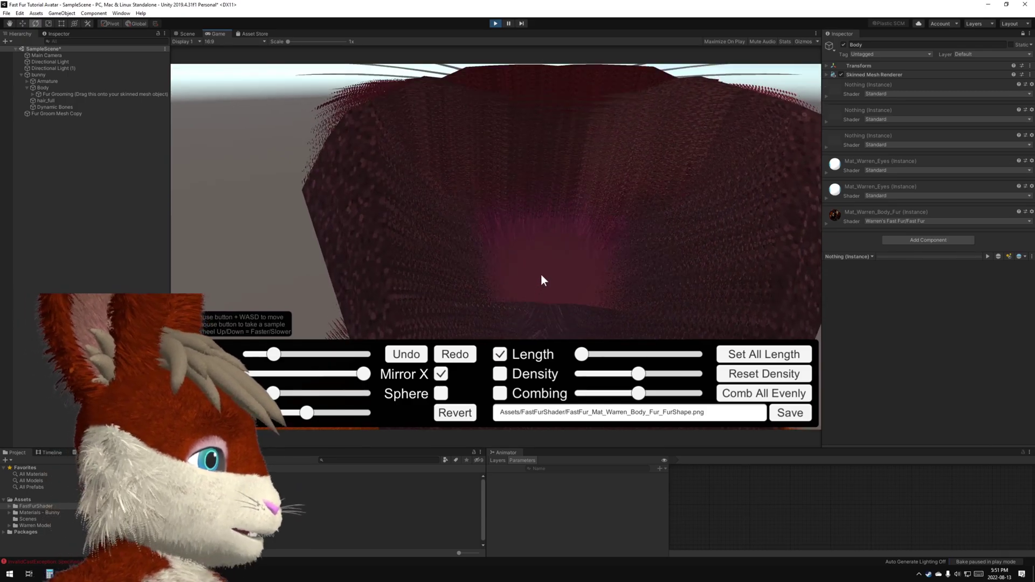
{"action": "key", "text": "w"}
{"action": "right_click_drag", "start_coordinate": [570, 272], "coordinate": [620, 137]}
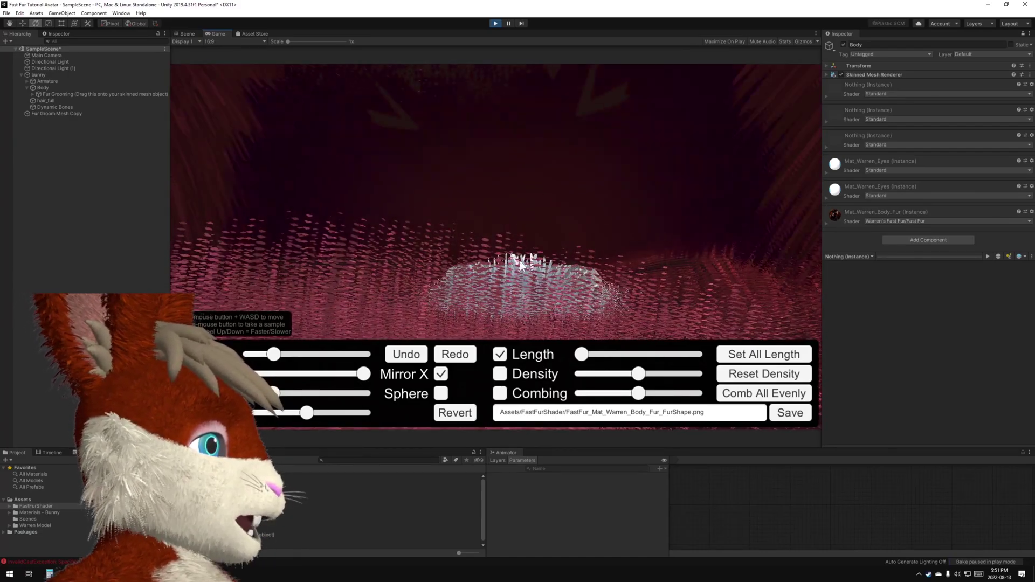
{"action": "mouse_move", "coordinate": [520, 260]}
{"action": "left_mouse_down"}
{"action": "mouse_move", "coordinate": [525, 298]}
{"action": "mouse_move", "coordinate": [529, 283]}
{"action": "left_mouse_up"}
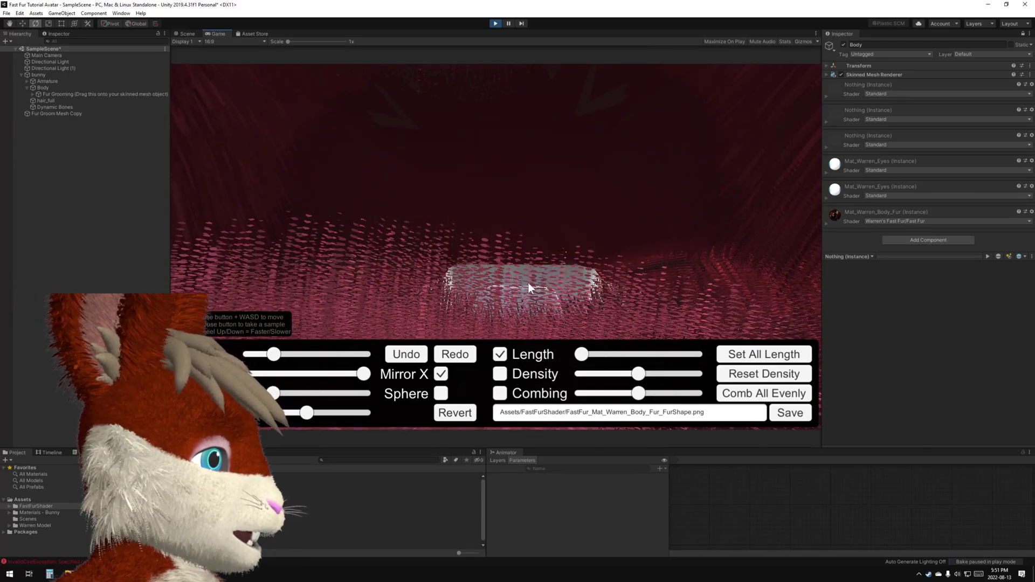
{"action": "right_click_drag", "start_coordinate": [528, 283], "coordinate": [152, 258]}
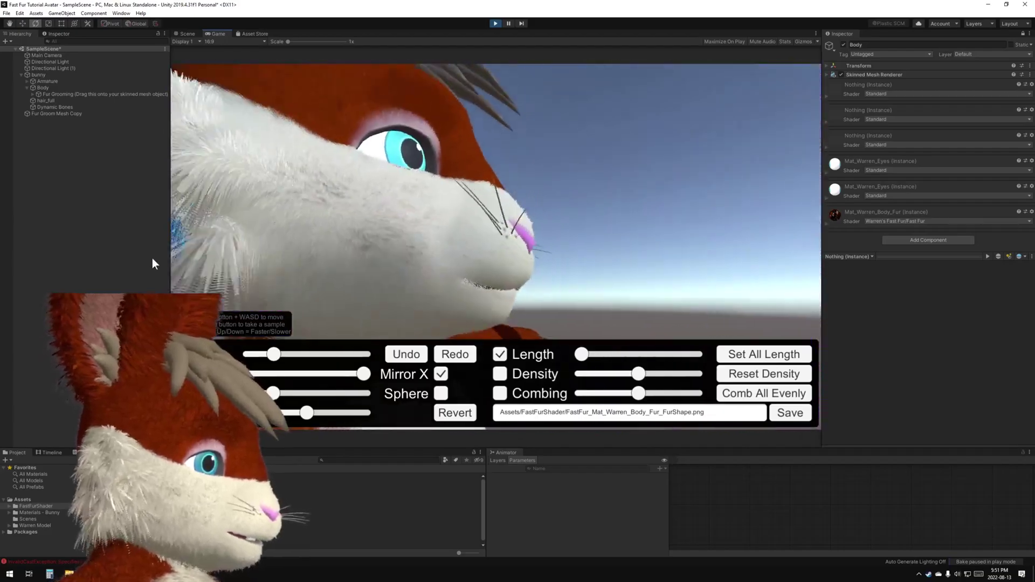
{"action": "right_click_drag", "start_coordinate": [693, 264], "coordinate": [457, 196]}
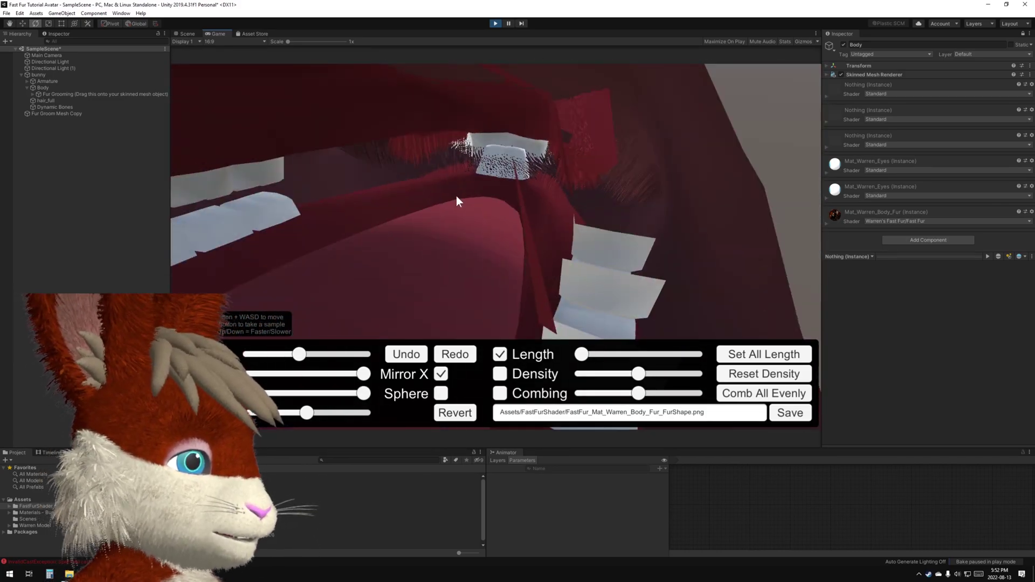
Try a larger brush with reduced falloff and strength, and undo the last grooming stroke.
{"action": "mouse_move", "coordinate": [370, 354]}
{"action": "right_mouse_down"}
{"action": "mouse_move", "coordinate": [414, 276]}
{"action": "mouse_move", "coordinate": [444, 175]}
{"action": "mouse_move", "coordinate": [379, 220]}
{"action": "mouse_move", "coordinate": [297, 180]}
{"action": "mouse_move", "coordinate": [331, 257]}
{"action": "mouse_move", "coordinate": [766, 221]}
{"action": "mouse_move", "coordinate": [493, 147]}
{"action": "mouse_move", "coordinate": [429, 193]}
{"action": "mouse_move", "coordinate": [537, 190]}
{"action": "mouse_move", "coordinate": [542, 165]}
{"action": "mouse_move", "coordinate": [461, 76]}
{"action": "mouse_move", "coordinate": [586, 193]}
{"action": "mouse_move", "coordinate": [260, 178]}
{"action": "mouse_move", "coordinate": [378, 202]}
{"action": "mouse_move", "coordinate": [588, 183]}
{"action": "mouse_move", "coordinate": [635, 168]}
{"action": "mouse_move", "coordinate": [859, 156]}
{"action": "mouse_move", "coordinate": [916, 109]}
{"action": "mouse_move", "coordinate": [808, 216]}
{"action": "right_mouse_up"}
{"action": "left_click_drag", "start_coordinate": [272, 354], "coordinate": [327, 354]}
{"action": "left_click_drag", "start_coordinate": [307, 393], "coordinate": [283, 393]}
{"action": "left_click", "coordinate": [263, 373]}
{"action": "mouse_move", "coordinate": [504, 188]}
{"action": "right_mouse_down"}
{"action": "mouse_move", "coordinate": [474, 244]}
{"action": "mouse_move", "coordinate": [522, 192]}
{"action": "mouse_move", "coordinate": [501, 253]}
{"action": "mouse_move", "coordinate": [695, 107]}
{"action": "mouse_move", "coordinate": [743, 160]}
{"action": "mouse_move", "coordinate": [510, 250]}
{"action": "mouse_move", "coordinate": [626, 219]}
{"action": "mouse_move", "coordinate": [669, 221]}
{"action": "right_mouse_up"}
{"action": "left_click", "coordinate": [410, 354]}
Turn on the Sphere option, set a small brush with maximum strength and medium falloff, and remove the palm pad's fur.
{"action": "left_click", "coordinate": [441, 393]}
{"action": "key", "text": "w"}
{"action": "left_click_drag", "start_coordinate": [328, 354], "coordinate": [263, 354]}
{"action": "left_click", "coordinate": [330, 373]}
{"action": "left_click_drag", "start_coordinate": [302, 399], "coordinate": [302, 399]}
{"action": "left_click_drag", "start_coordinate": [448, 180], "coordinate": [484, 229]}
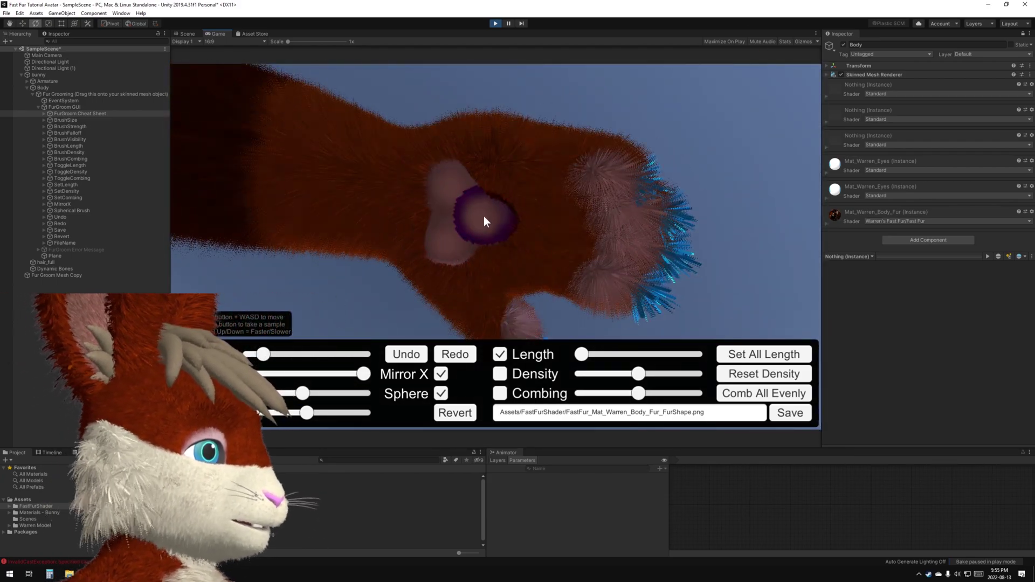
Remove the fur from the remaining finger and thumb pads of the hand.
{"action": "right_click_drag", "start_coordinate": [484, 216], "coordinate": [535, 244]}
{"action": "key", "text": "w"}
{"action": "left_click_drag", "start_coordinate": [488, 154], "coordinate": [483, 187]}
{"action": "right_click_drag", "start_coordinate": [483, 187], "coordinate": [527, 190]}
{"action": "mouse_move", "coordinate": [527, 189]}
{"action": "left_mouse_down"}
{"action": "mouse_move", "coordinate": [527, 235]}
{"action": "mouse_move", "coordinate": [550, 236]}
{"action": "left_mouse_up"}
{"action": "key", "text": "w"}
{"action": "mouse_move", "coordinate": [549, 236]}
{"action": "right_mouse_down"}
{"action": "mouse_move", "coordinate": [529, 225]}
{"action": "mouse_move", "coordinate": [481, 306]}
{"action": "right_mouse_up"}
{"action": "left_click_drag", "start_coordinate": [481, 306], "coordinate": [498, 277]}
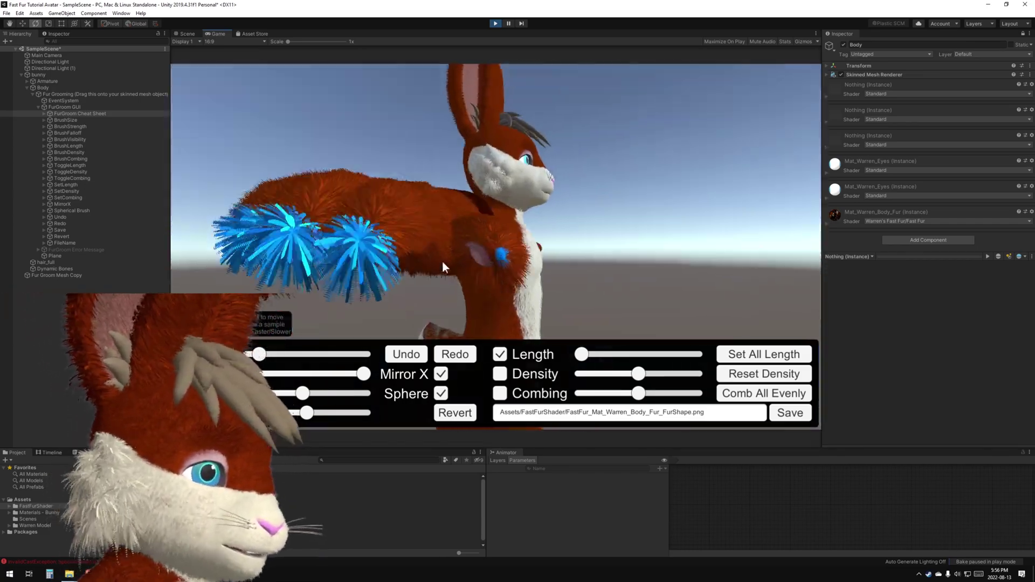
Trim the fur around the toe claws and reduce the brush falloff for grooming the soles of the feet.
{"action": "mouse_move", "coordinate": [442, 261]}
{"action": "right_mouse_down"}
{"action": "mouse_move", "coordinate": [462, 228]}
{"action": "mouse_move", "coordinate": [489, 244]}
{"action": "mouse_move", "coordinate": [549, 180]}
{"action": "mouse_move", "coordinate": [570, 223]}
{"action": "mouse_move", "coordinate": [554, 233]}
{"action": "mouse_move", "coordinate": [381, 223]}
{"action": "mouse_move", "coordinate": [394, 192]}
{"action": "right_mouse_up"}
{"action": "left_click", "coordinate": [430, 214]}
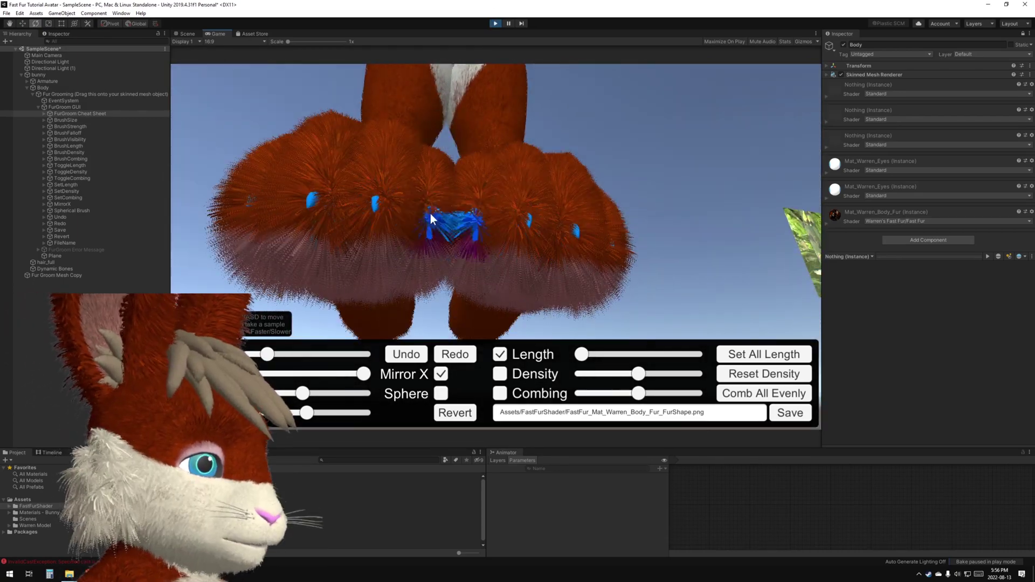
{"action": "right_click_drag", "start_coordinate": [430, 215], "coordinate": [471, 196]}
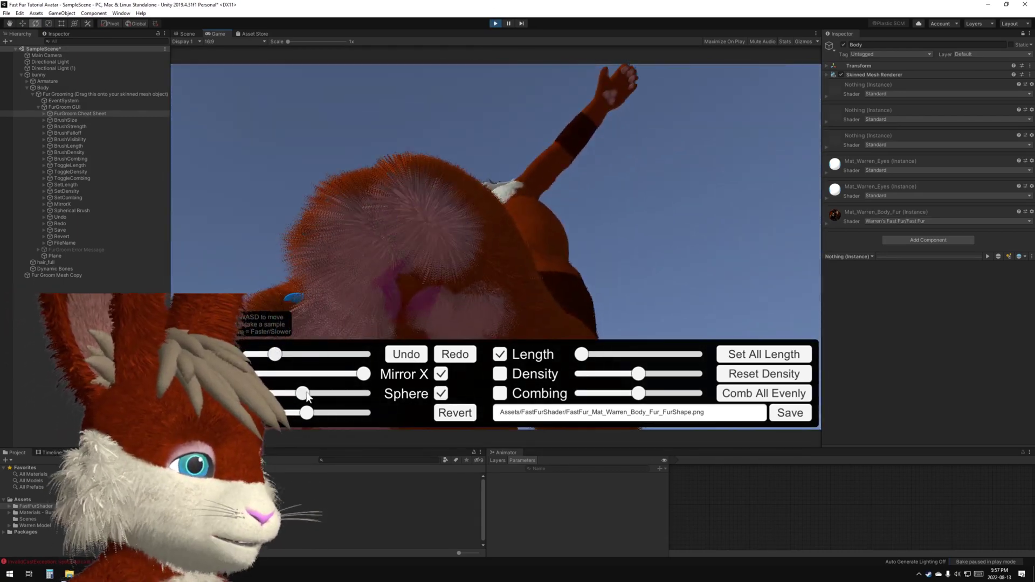
{"action": "left_click_drag", "start_coordinate": [303, 393], "coordinate": [280, 393]}
{"action": "mouse_move", "coordinate": [452, 235]}
{"action": "right_mouse_down"}
{"action": "mouse_move", "coordinate": [470, 183]}
{"action": "mouse_move", "coordinate": [548, 209]}
{"action": "mouse_move", "coordinate": [591, 245]}
{"action": "mouse_move", "coordinate": [522, 261]}
{"action": "mouse_move", "coordinate": [453, 229]}
{"action": "mouse_move", "coordinate": [457, 264]}
{"action": "mouse_move", "coordinate": [527, 296]}
{"action": "mouse_move", "coordinate": [517, 281]}
{"action": "mouse_move", "coordinate": [413, 264]}
{"action": "right_mouse_up"}
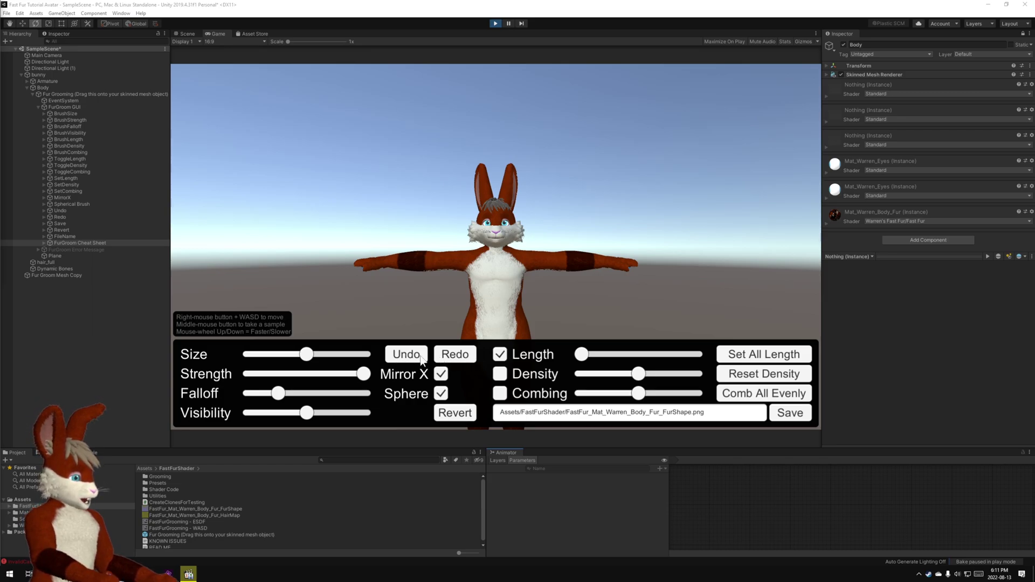
Switch the brush from Length to Density and brush the cheek fur with the density at maximum.
{"action": "right_click_drag", "start_coordinate": [617, 227], "coordinate": [621, 273]}
{"action": "key", "text": "w"}
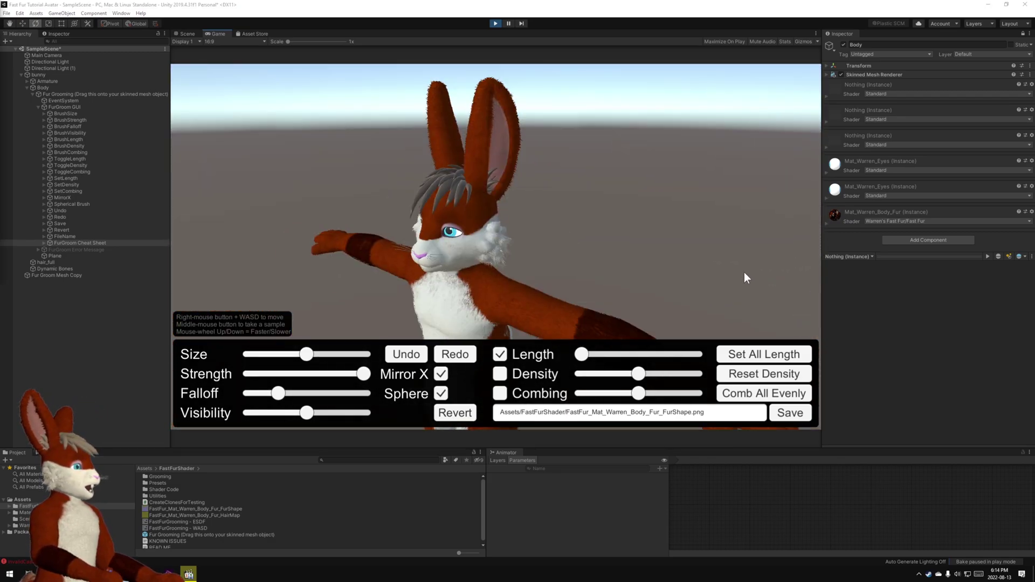
{"action": "key", "text": "w"}
{"action": "right_click_drag", "start_coordinate": [745, 273], "coordinate": [583, 234]}
{"action": "key", "text": "w"}
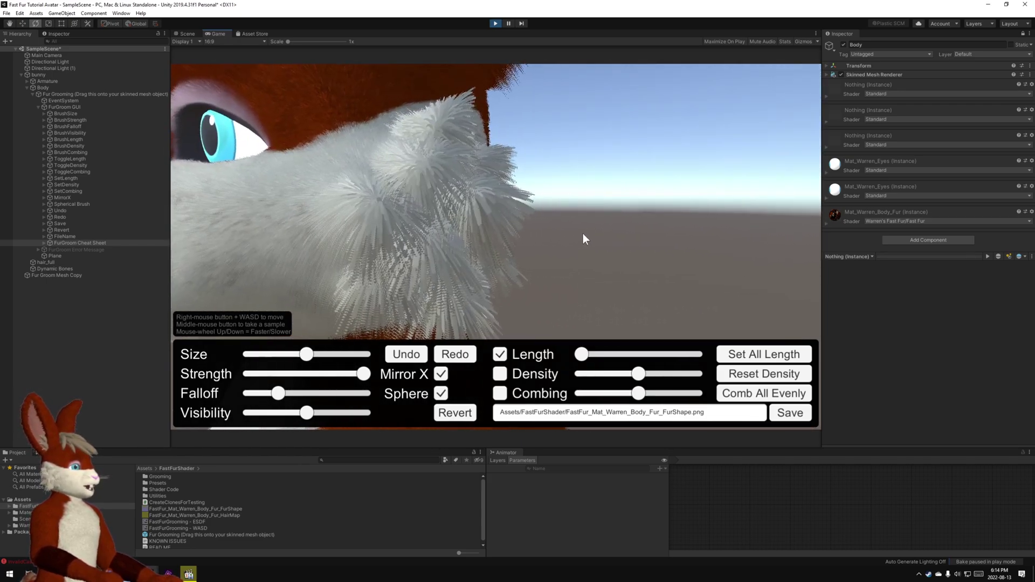
{"action": "mouse_move", "coordinate": [404, 219]}
{"action": "right_mouse_down"}
{"action": "mouse_move", "coordinate": [671, 213]}
{"action": "mouse_move", "coordinate": [532, 212]}
{"action": "mouse_move", "coordinate": [622, 214]}
{"action": "mouse_move", "coordinate": [554, 241]}
{"action": "mouse_move", "coordinate": [695, 205]}
{"action": "mouse_move", "coordinate": [608, 203]}
{"action": "mouse_move", "coordinate": [710, 157]}
{"action": "mouse_move", "coordinate": [786, 160]}
{"action": "mouse_move", "coordinate": [679, 261]}
{"action": "mouse_move", "coordinate": [700, 261]}
{"action": "right_mouse_up"}
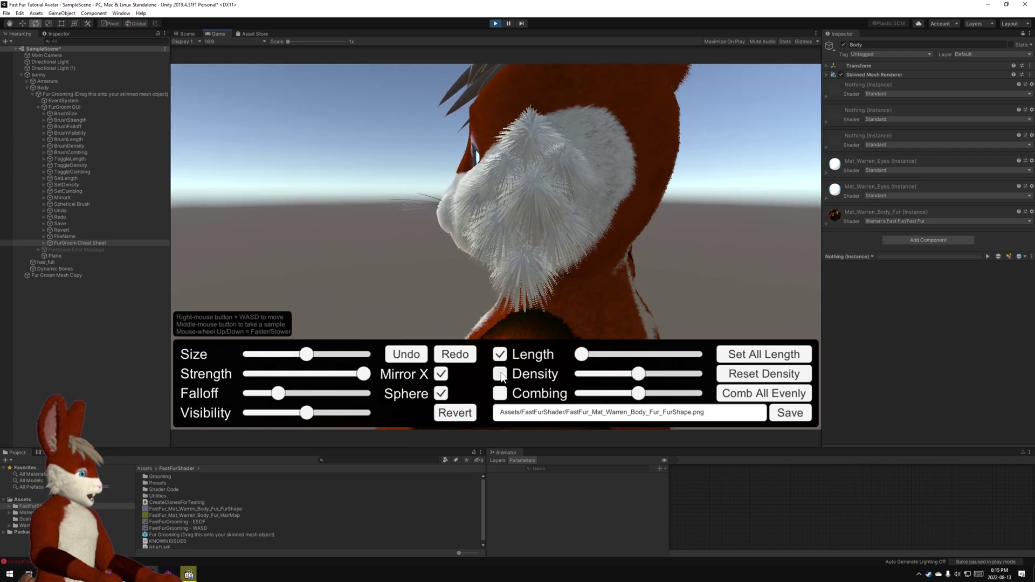
{"action": "right_click_drag", "start_coordinate": [701, 280], "coordinate": [779, 247]}
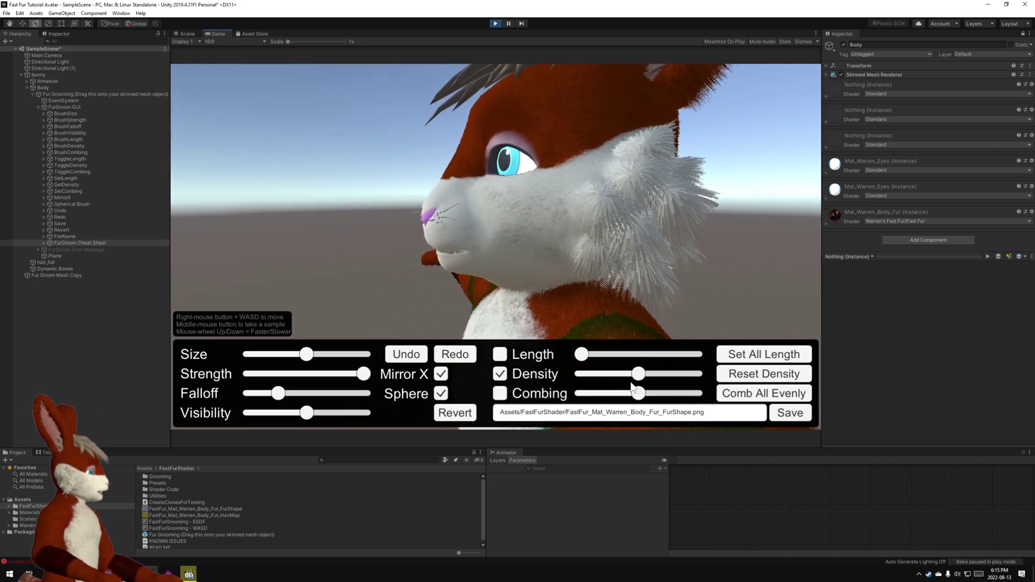
{"action": "left_click_drag", "start_coordinate": [639, 219], "coordinate": [637, 217]}
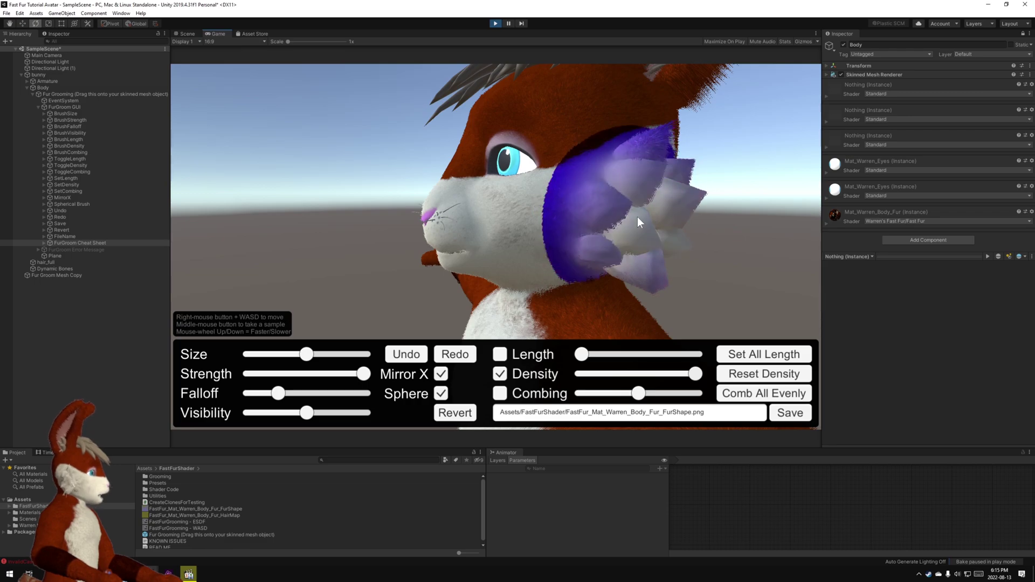
Lower the brush density to slightly above the middle and repaint the cheek fur with it.
{"action": "right_click_drag", "start_coordinate": [747, 230], "coordinate": [742, 232]}
{"action": "key", "text": "w"}
{"action": "key", "text": "d"}
{"action": "left_click_drag", "start_coordinate": [695, 374], "coordinate": [660, 374]}
{"action": "mouse_move", "coordinate": [485, 173]}
{"action": "left_mouse_down"}
{"action": "mouse_move", "coordinate": [565, 205]}
{"action": "mouse_move", "coordinate": [534, 188]}
{"action": "left_mouse_up"}
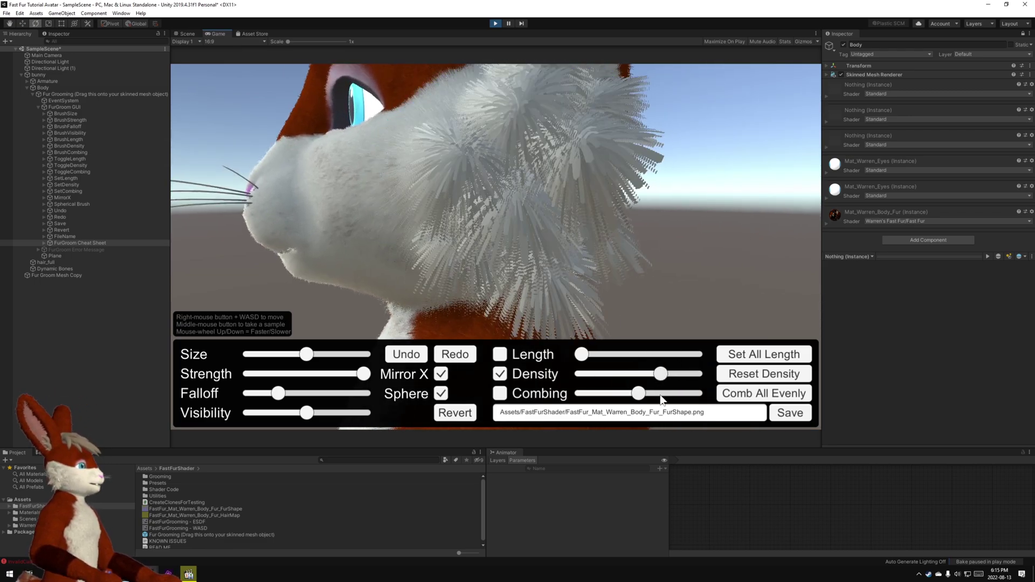
Reduce the brush size in two stages to a small brush and paint the density over the front and upper cheek fur.
{"action": "mouse_move", "coordinate": [589, 232]}
{"action": "left_mouse_down"}
{"action": "mouse_move", "coordinate": [559, 199]}
{"action": "mouse_move", "coordinate": [541, 197]}
{"action": "mouse_move", "coordinate": [550, 203]}
{"action": "left_mouse_up"}
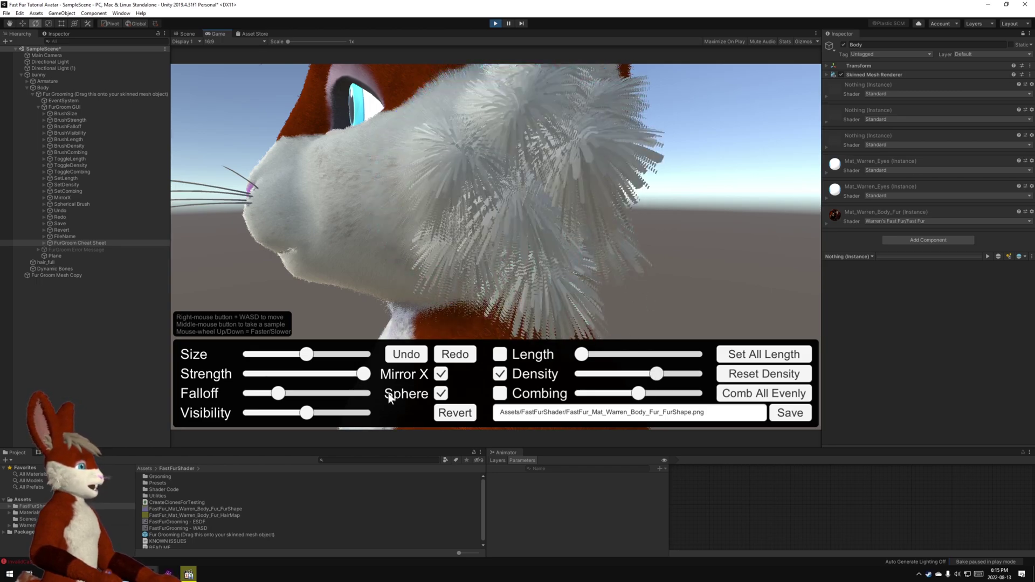
{"action": "left_click_drag", "start_coordinate": [289, 357], "coordinate": [283, 357]}
{"action": "left_click_drag", "start_coordinate": [475, 231], "coordinate": [510, 195]}
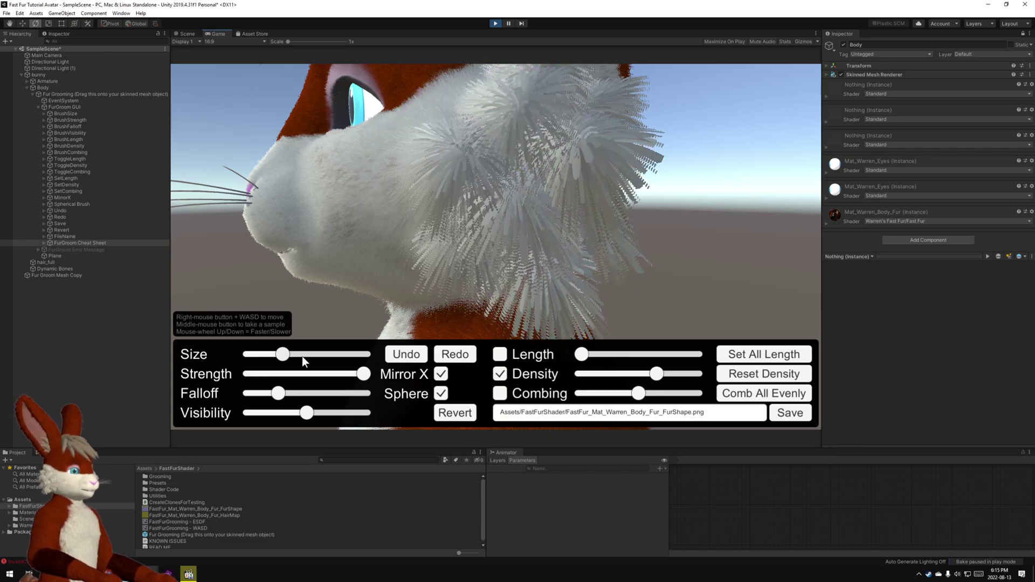
{"action": "mouse_move", "coordinate": [452, 152]}
{"action": "left_mouse_down"}
{"action": "mouse_move", "coordinate": [455, 140]}
{"action": "mouse_move", "coordinate": [457, 156]}
{"action": "left_mouse_up"}
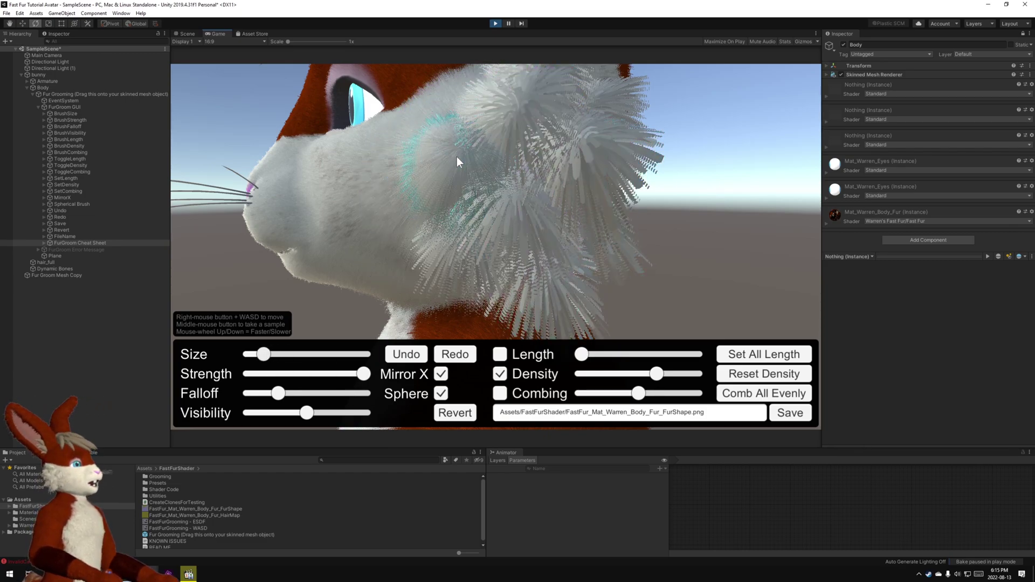
{"action": "mouse_move", "coordinate": [545, 189]}
{"action": "right_mouse_down"}
{"action": "mouse_move", "coordinate": [597, 190]}
{"action": "mouse_move", "coordinate": [597, 215]}
{"action": "right_mouse_up"}
{"action": "key", "text": "e"}
{"action": "left_click", "coordinate": [503, 268]}
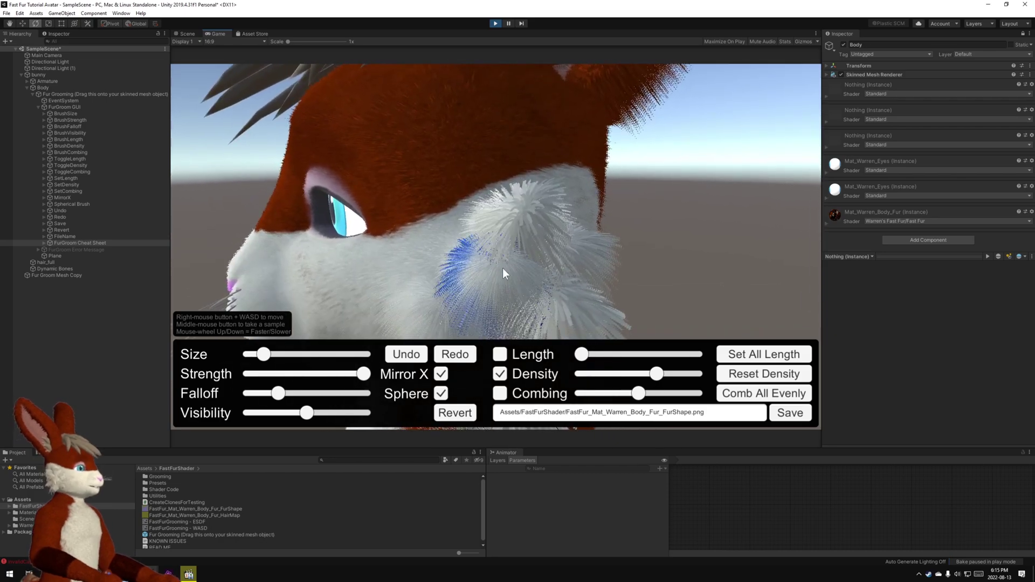
Brush the density over the remaining cheek fur, working from the side and the back of the head.
{"action": "key", "text": "d"}
{"action": "mouse_move", "coordinate": [615, 236]}
{"action": "right_mouse_down"}
{"action": "mouse_move", "coordinate": [638, 241]}
{"action": "mouse_move", "coordinate": [469, 246]}
{"action": "right_mouse_up"}
{"action": "mouse_move", "coordinate": [312, 210]}
{"action": "right_mouse_down"}
{"action": "mouse_move", "coordinate": [575, 224]}
{"action": "mouse_move", "coordinate": [490, 169]}
{"action": "mouse_move", "coordinate": [619, 184]}
{"action": "mouse_move", "coordinate": [600, 131]}
{"action": "mouse_move", "coordinate": [536, 154]}
{"action": "right_mouse_up"}
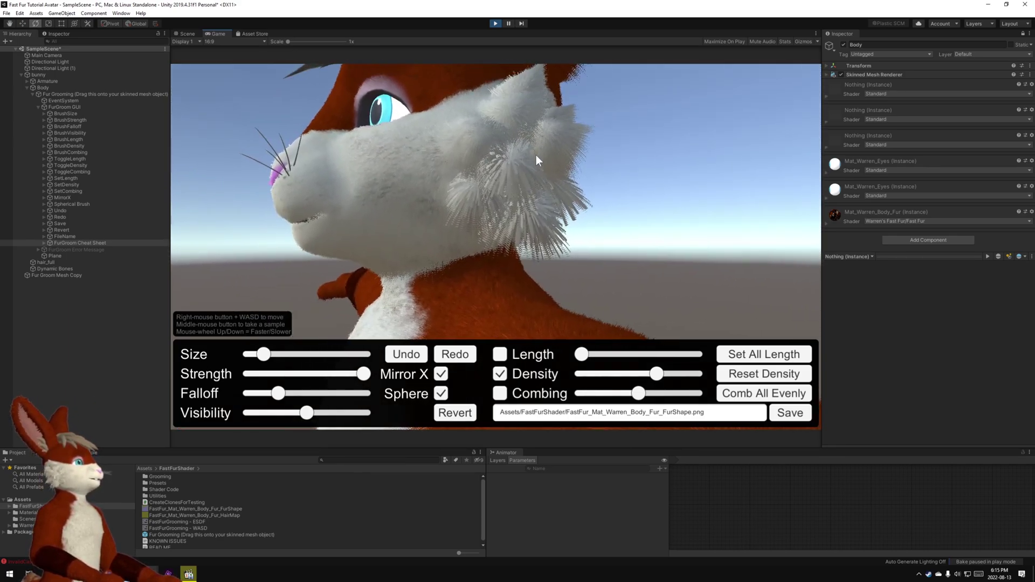
{"action": "left_click_drag", "start_coordinate": [500, 164], "coordinate": [475, 189]}
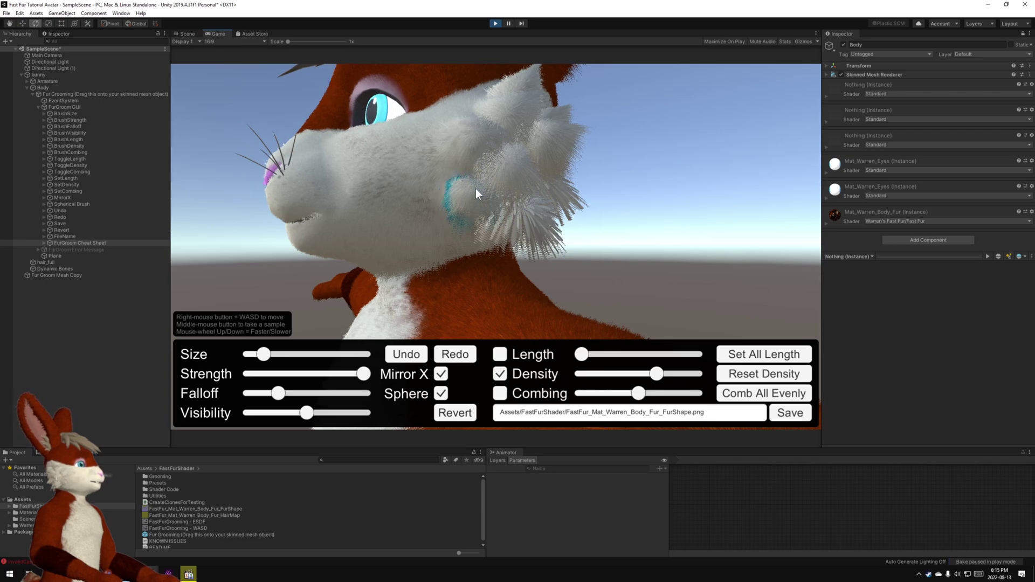
{"action": "right_click_drag", "start_coordinate": [473, 188], "coordinate": [407, 186]}
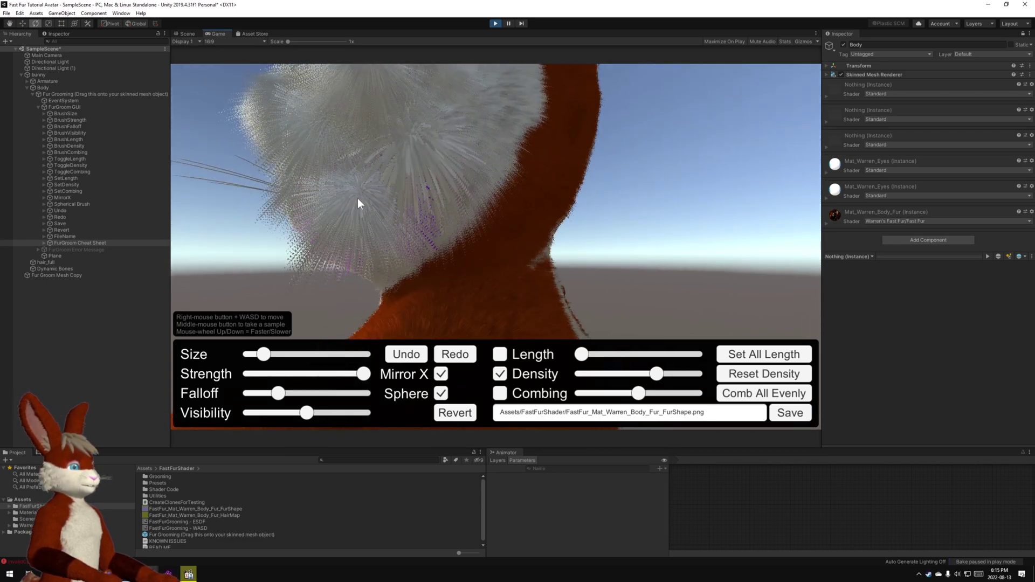
{"action": "mouse_move", "coordinate": [421, 162]}
{"action": "left_mouse_down"}
{"action": "mouse_move", "coordinate": [413, 144]}
{"action": "mouse_move", "coordinate": [361, 190]}
{"action": "left_mouse_up"}
{"action": "key", "text": "s"}
{"action": "right_click_drag", "start_coordinate": [361, 190], "coordinate": [546, 165]}
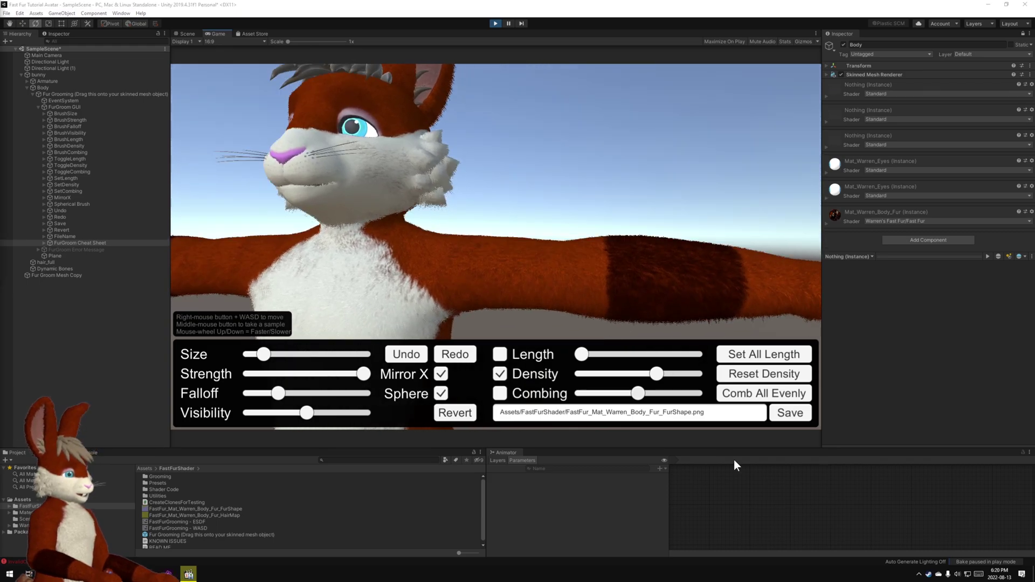
Switch the brush to Combing at about three-quarters strength, enlarge it to about two-thirds size, and comb the chest fur outward.
{"action": "left_click", "coordinate": [501, 394]}
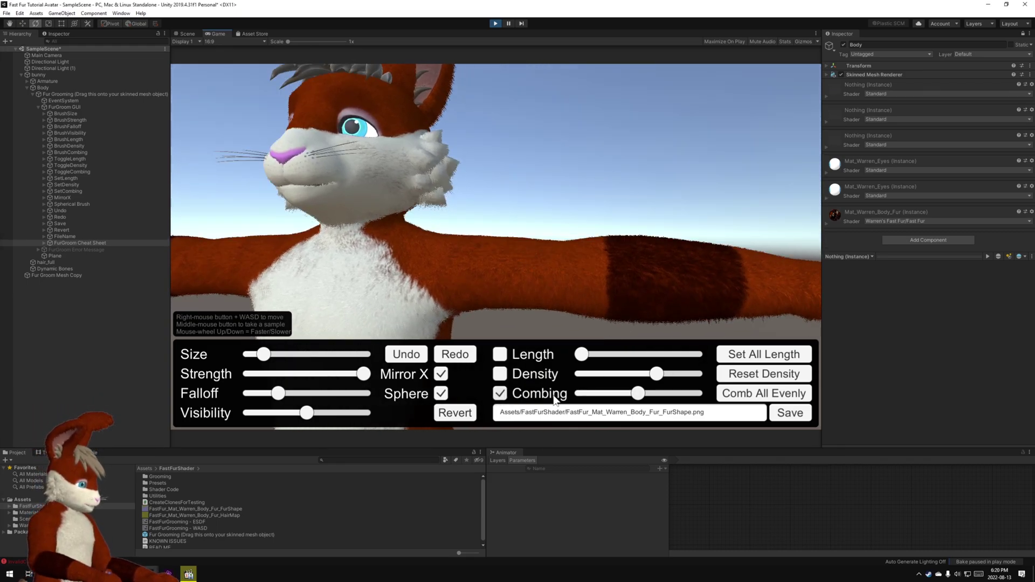
{"action": "left_click_drag", "start_coordinate": [669, 404], "coordinate": [670, 405]}
{"action": "right_click_drag", "start_coordinate": [616, 170], "coordinate": [601, 222]}
{"action": "key", "text": "a"}
{"action": "key", "text": "w"}
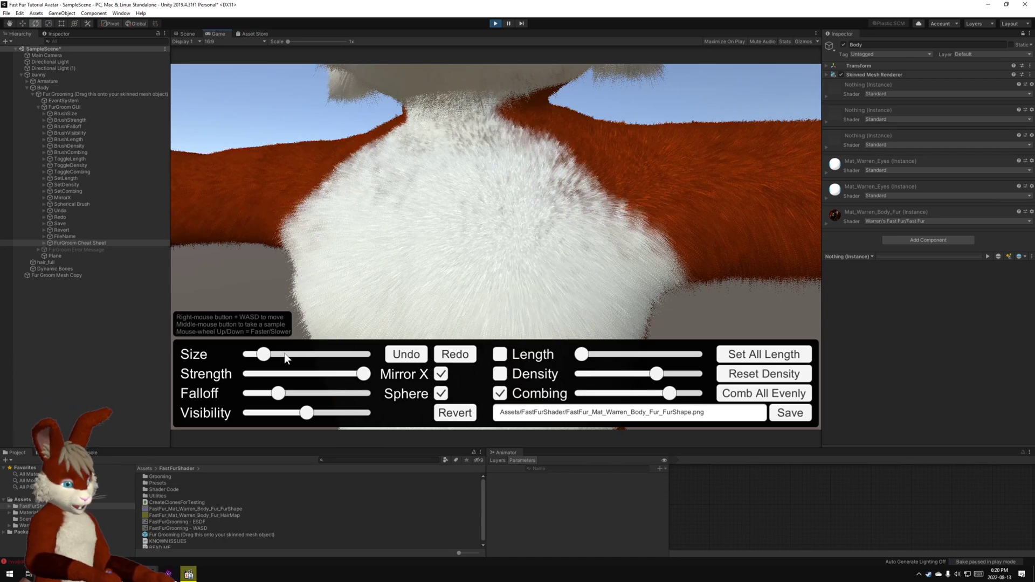
{"action": "left_click_drag", "start_coordinate": [321, 358], "coordinate": [328, 358]}
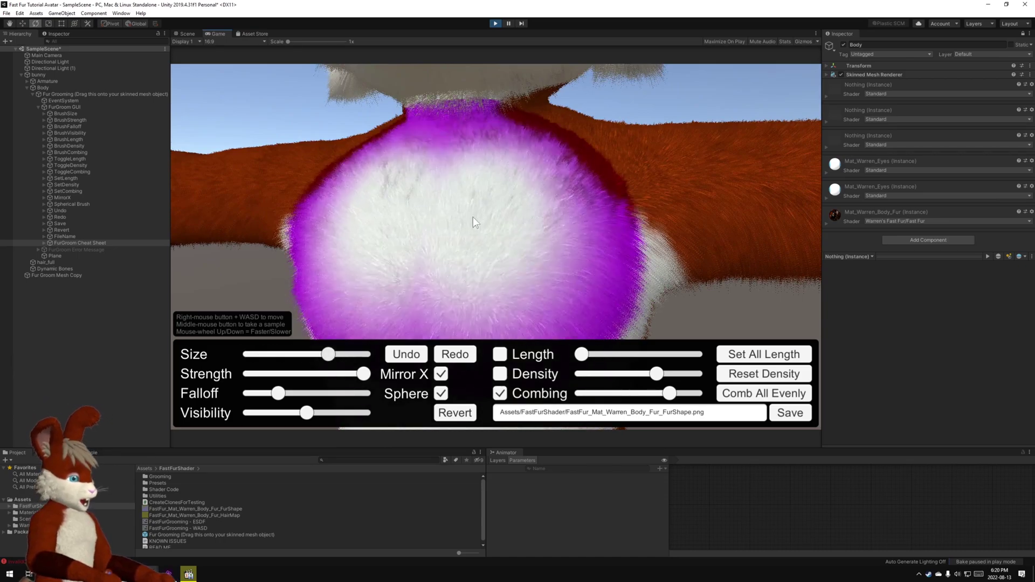
{"action": "left_click_drag", "start_coordinate": [438, 219], "coordinate": [583, 237]}
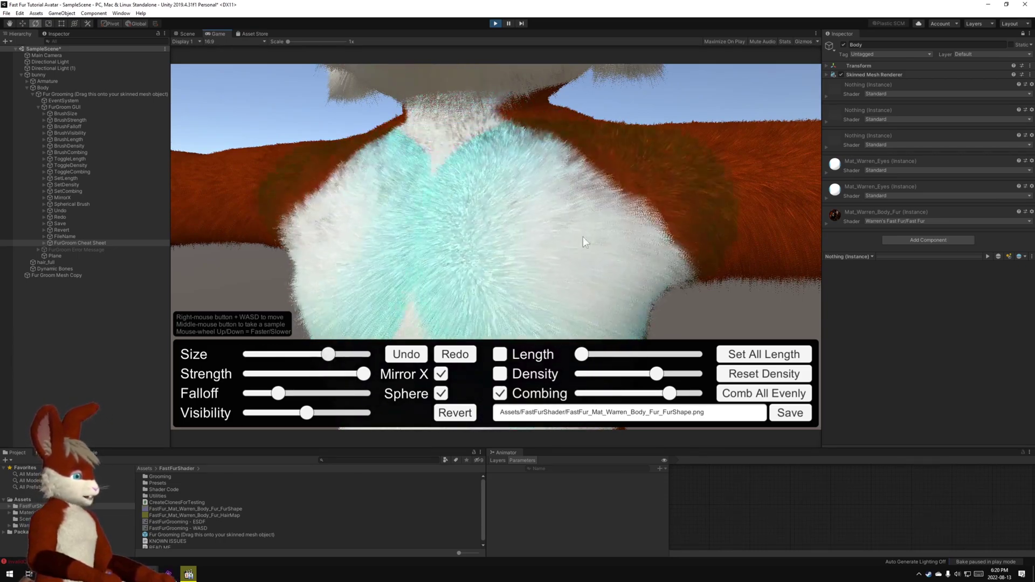
{"action": "mouse_move", "coordinate": [507, 221]}
{"action": "left_mouse_down"}
{"action": "mouse_move", "coordinate": [641, 210]}
{"action": "mouse_move", "coordinate": [629, 209]}
{"action": "left_mouse_up"}
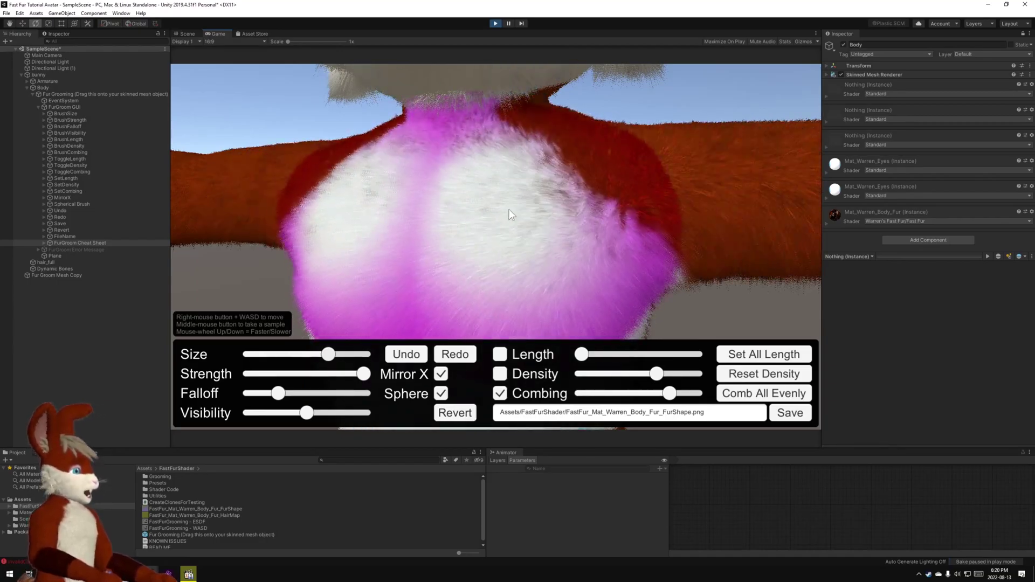
Try the brush with Sphere off, re-enable Sphere, and turn off Mirror X to check the one-sided brush on the chest and arm.
{"action": "right_click_drag", "start_coordinate": [509, 213], "coordinate": [593, 224]}
{"action": "key", "text": "a"}
{"action": "key", "text": "s"}
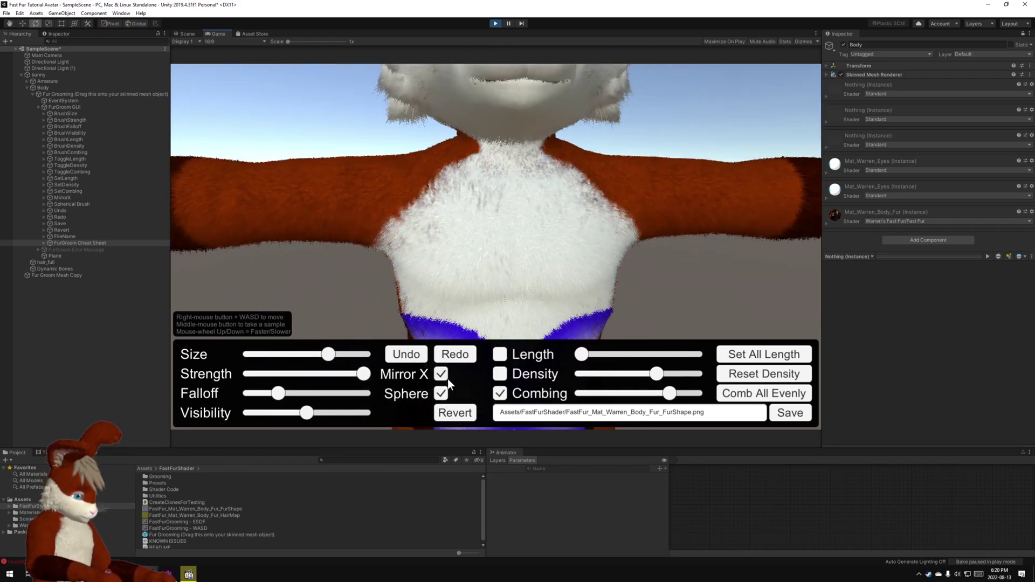
{"action": "left_click", "coordinate": [441, 395]}
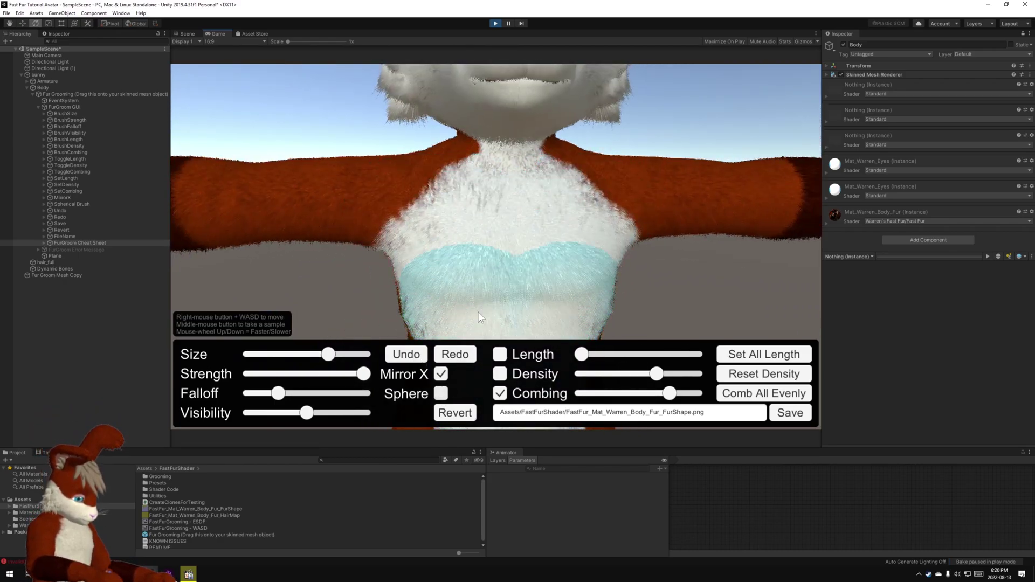
{"action": "left_click", "coordinate": [442, 393]}
{"action": "left_click", "coordinate": [441, 374]}
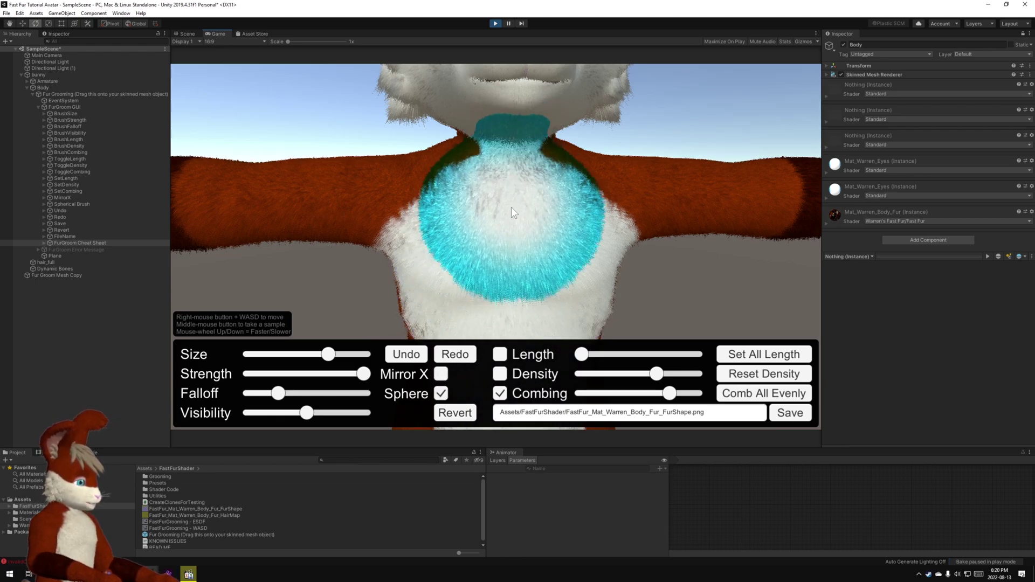
{"action": "key", "text": "a"}
{"action": "mouse_move", "coordinate": [542, 259]}
{"action": "right_mouse_down"}
{"action": "mouse_move", "coordinate": [619, 238]}
{"action": "mouse_move", "coordinate": [534, 189]}
{"action": "right_mouse_up"}
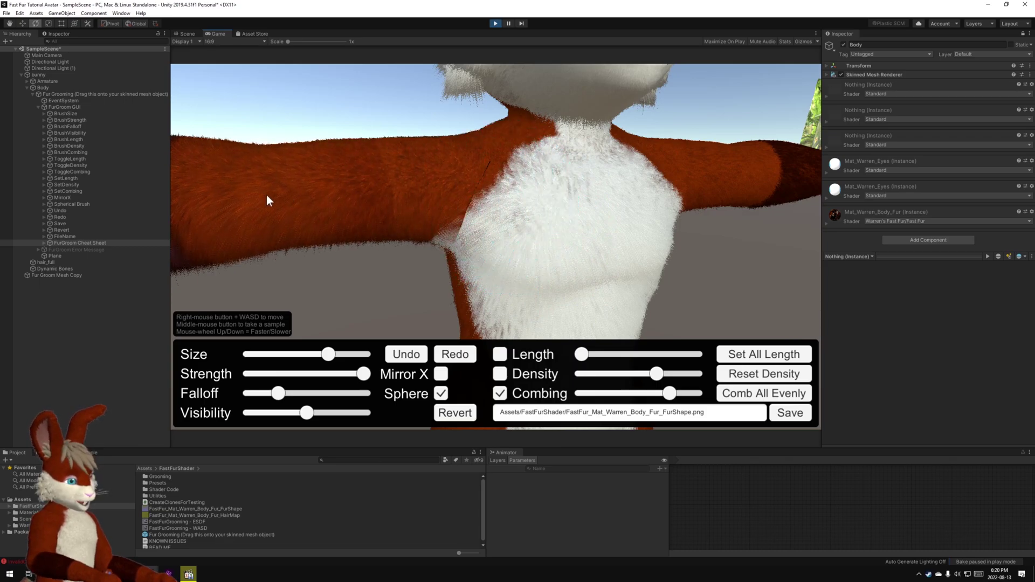
{"action": "right_click_drag", "start_coordinate": [266, 196], "coordinate": [538, 179]}
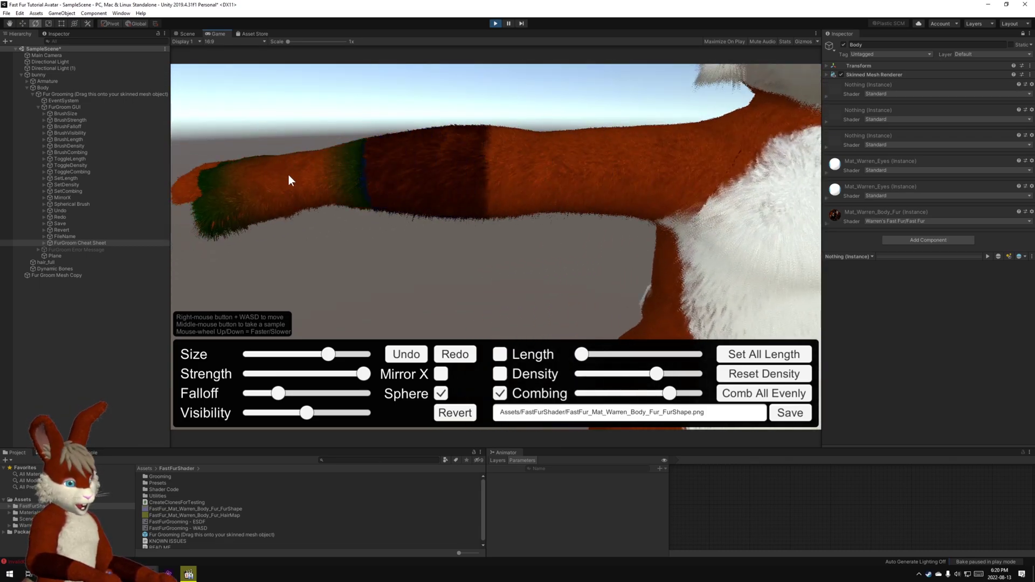
{"action": "mouse_move", "coordinate": [248, 203]}
{"action": "right_mouse_down"}
{"action": "mouse_move", "coordinate": [635, 240]}
{"action": "mouse_move", "coordinate": [846, 283]}
{"action": "mouse_move", "coordinate": [518, 231]}
{"action": "mouse_move", "coordinate": [806, 273]}
{"action": "mouse_move", "coordinate": [877, 260]}
{"action": "right_mouse_up"}
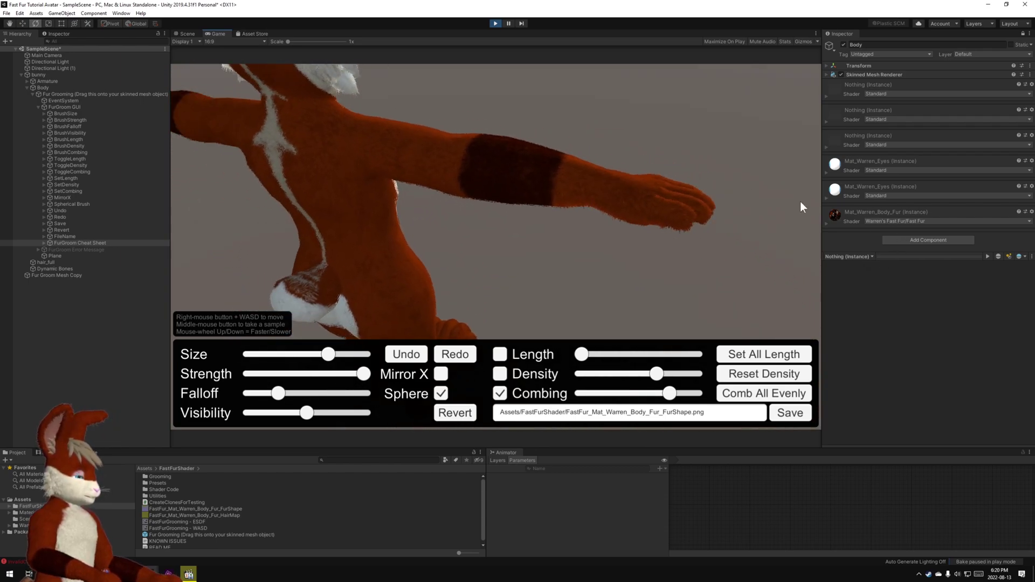
Reduce the brush size to about one-fifth for grooming the tail area.
{"action": "key", "text": "w"}
{"action": "mouse_move", "coordinate": [717, 207]}
{"action": "right_mouse_down"}
{"action": "mouse_move", "coordinate": [749, 47]}
{"action": "mouse_move", "coordinate": [480, 214]}
{"action": "mouse_move", "coordinate": [668, 223]}
{"action": "mouse_move", "coordinate": [587, 304]}
{"action": "mouse_move", "coordinate": [744, 224]}
{"action": "mouse_move", "coordinate": [542, 262]}
{"action": "mouse_move", "coordinate": [497, 253]}
{"action": "mouse_move", "coordinate": [531, 380]}
{"action": "mouse_move", "coordinate": [684, 194]}
{"action": "mouse_move", "coordinate": [576, 119]}
{"action": "mouse_move", "coordinate": [700, 272]}
{"action": "mouse_move", "coordinate": [557, 326]}
{"action": "mouse_move", "coordinate": [615, 270]}
{"action": "mouse_move", "coordinate": [735, 324]}
{"action": "mouse_move", "coordinate": [487, 305]}
{"action": "mouse_move", "coordinate": [611, 172]}
{"action": "mouse_move", "coordinate": [531, 171]}
{"action": "mouse_move", "coordinate": [539, 228]}
{"action": "mouse_move", "coordinate": [605, 247]}
{"action": "mouse_move", "coordinate": [479, 235]}
{"action": "mouse_move", "coordinate": [738, 247]}
{"action": "right_mouse_up"}
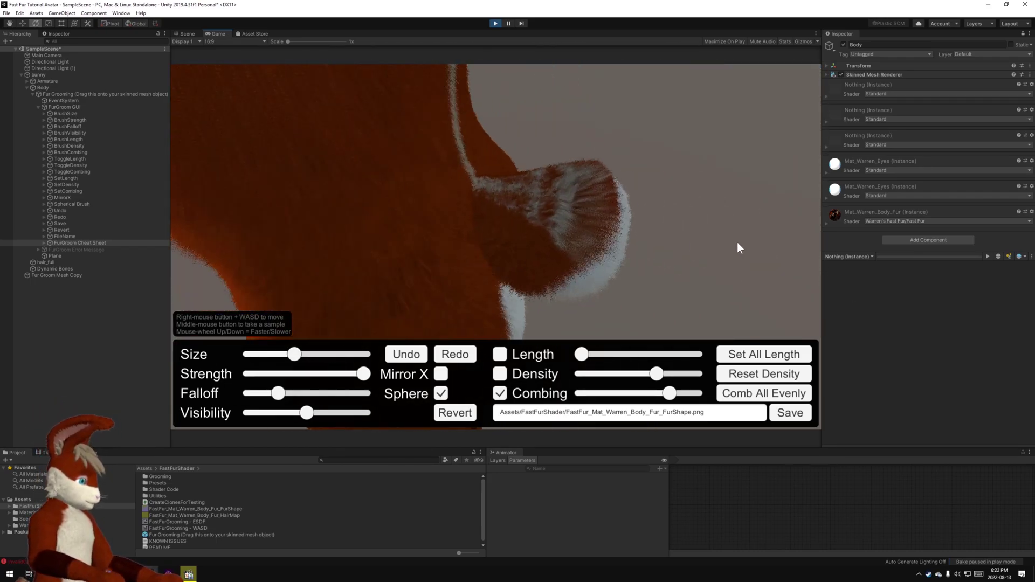
{"action": "left_click_drag", "start_coordinate": [294, 354], "coordinate": [270, 354]}
{"action": "mouse_move", "coordinate": [746, 233]}
{"action": "right_mouse_down"}
{"action": "mouse_move", "coordinate": [376, 254]}
{"action": "mouse_move", "coordinate": [483, 171]}
{"action": "mouse_move", "coordinate": [378, 256]}
{"action": "mouse_move", "coordinate": [587, 234]}
{"action": "mouse_move", "coordinate": [517, 292]}
{"action": "mouse_move", "coordinate": [641, 247]}
{"action": "mouse_move", "coordinate": [339, 247]}
{"action": "mouse_move", "coordinate": [447, 145]}
{"action": "mouse_move", "coordinate": [415, 232]}
{"action": "mouse_move", "coordinate": [639, 155]}
{"action": "mouse_move", "coordinate": [770, 205]}
{"action": "mouse_move", "coordinate": [838, 193]}
{"action": "mouse_move", "coordinate": [694, 236]}
{"action": "mouse_move", "coordinate": [341, 174]}
{"action": "mouse_move", "coordinate": [390, 296]}
{"action": "mouse_move", "coordinate": [728, 274]}
{"action": "mouse_move", "coordinate": [720, 177]}
{"action": "mouse_move", "coordinate": [561, 163]}
{"action": "mouse_move", "coordinate": [571, 162]}
{"action": "right_mouse_up"}
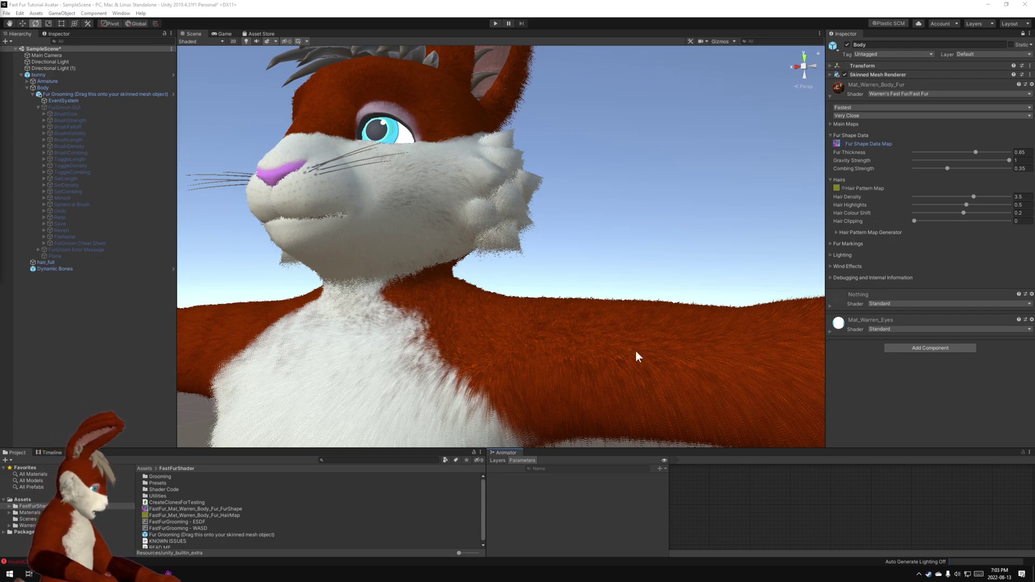
Switch to the Bunny Avatar project and set the body fur shader's speed option to Slow.
{"action": "mouse_move", "coordinate": [168, 574]}
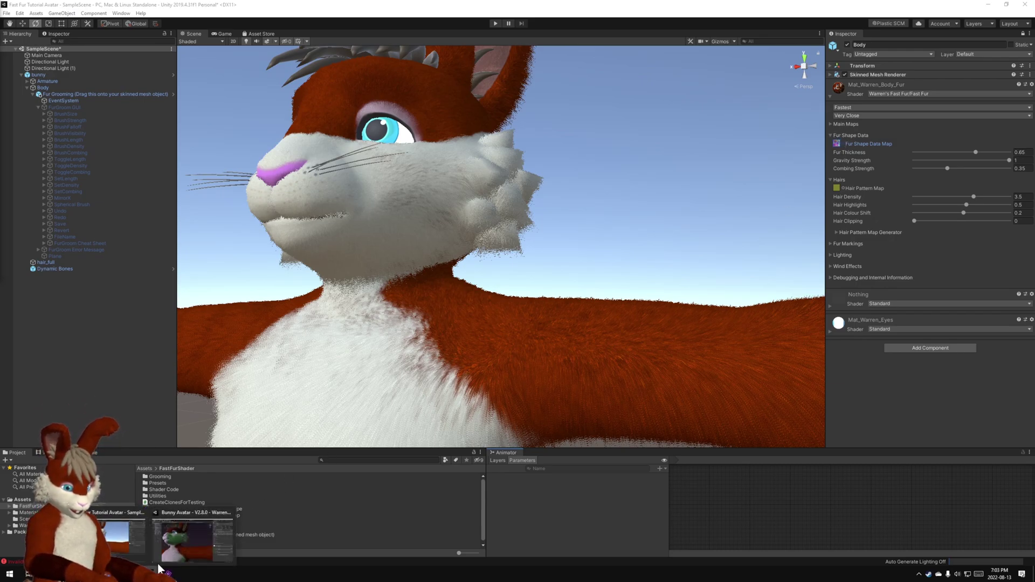
{"action": "left_click", "coordinate": [186, 529]}
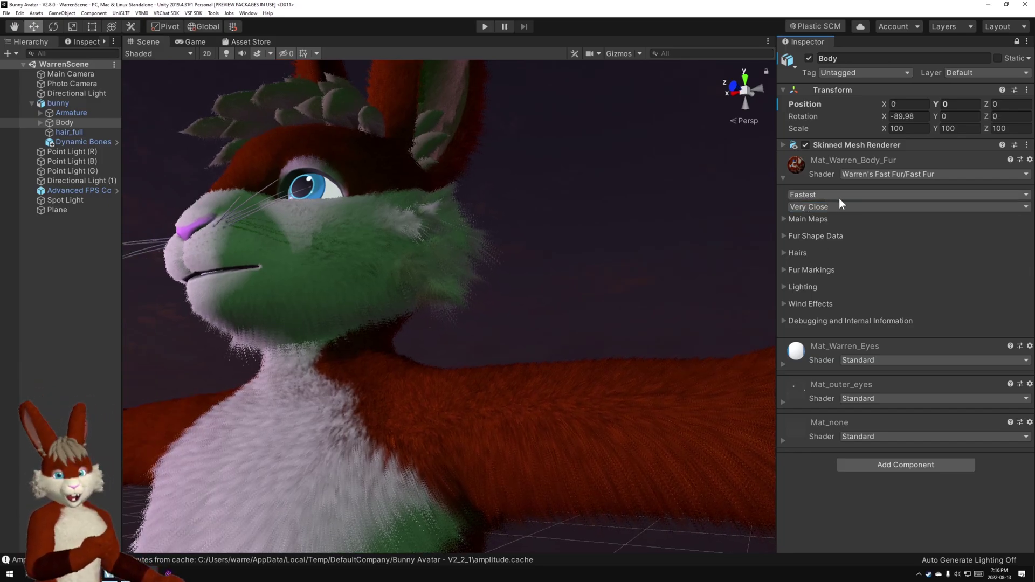
{"action": "left_click", "coordinate": [840, 196]}
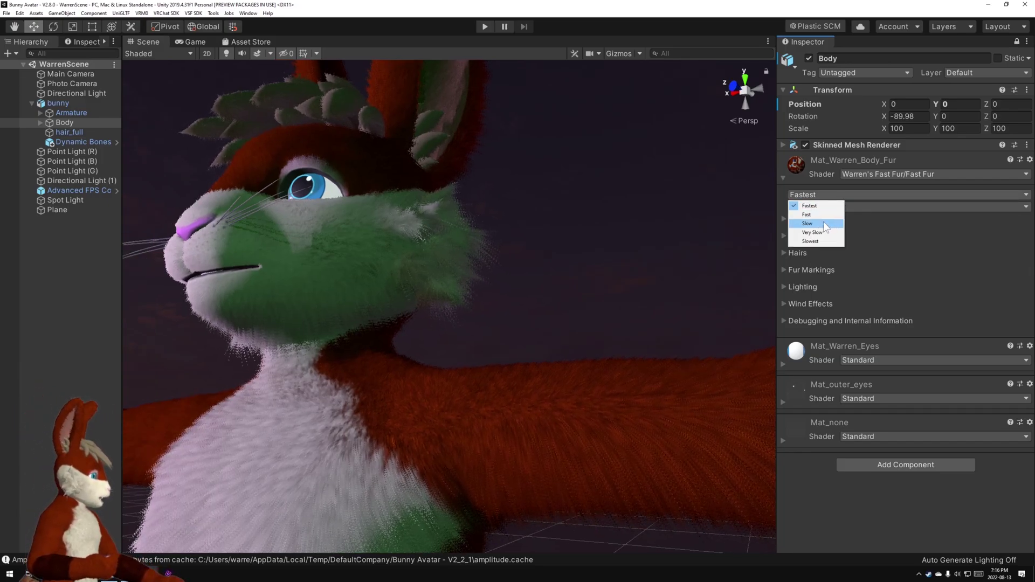
{"action": "left_click", "coordinate": [823, 221]}
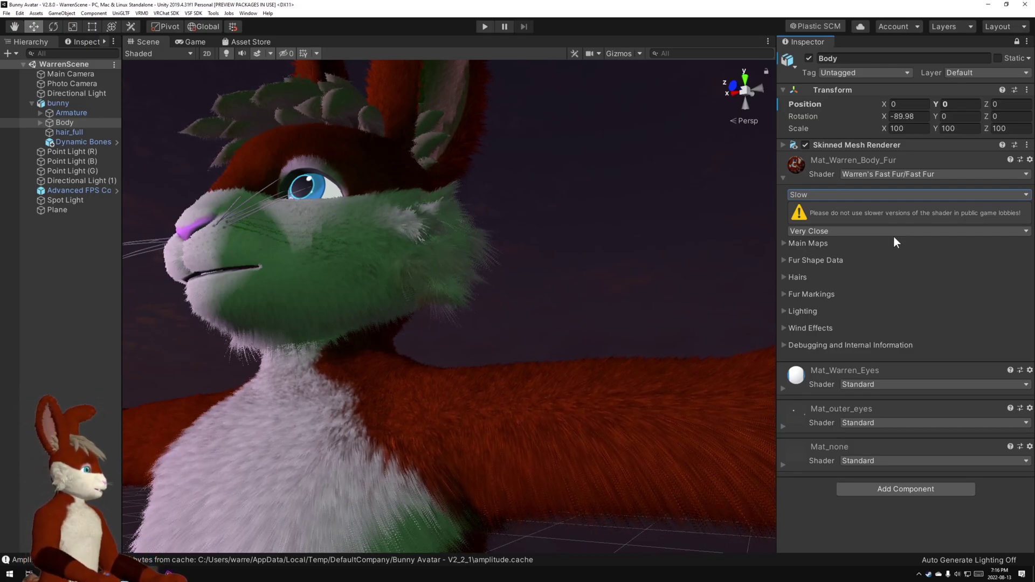
Compare the Fastest and Fast shader options, choose Slowest, and set the fur view distance to Maximum Distance.
{"action": "left_click", "coordinate": [881, 197]}
{"action": "left_click", "coordinate": [839, 206]}
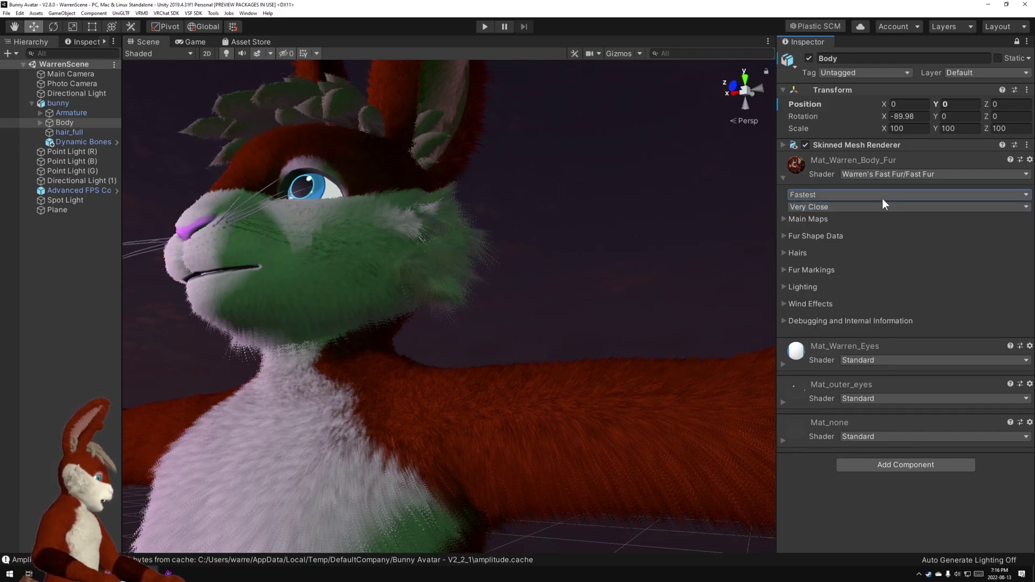
{"action": "left_click", "coordinate": [882, 196]}
{"action": "left_click", "coordinate": [839, 213]}
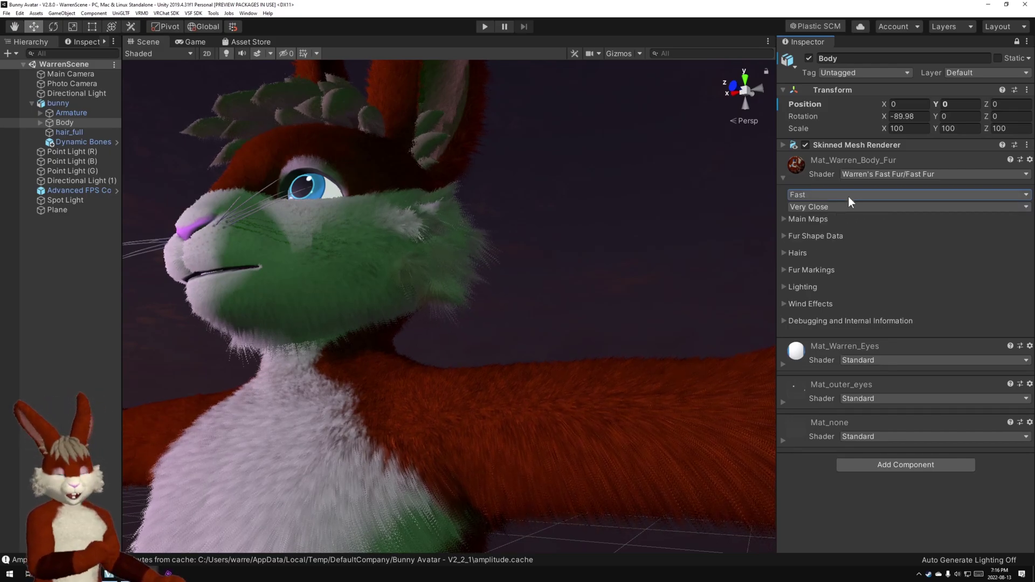
{"action": "left_click", "coordinate": [852, 195]}
{"action": "left_click", "coordinate": [839, 231]}
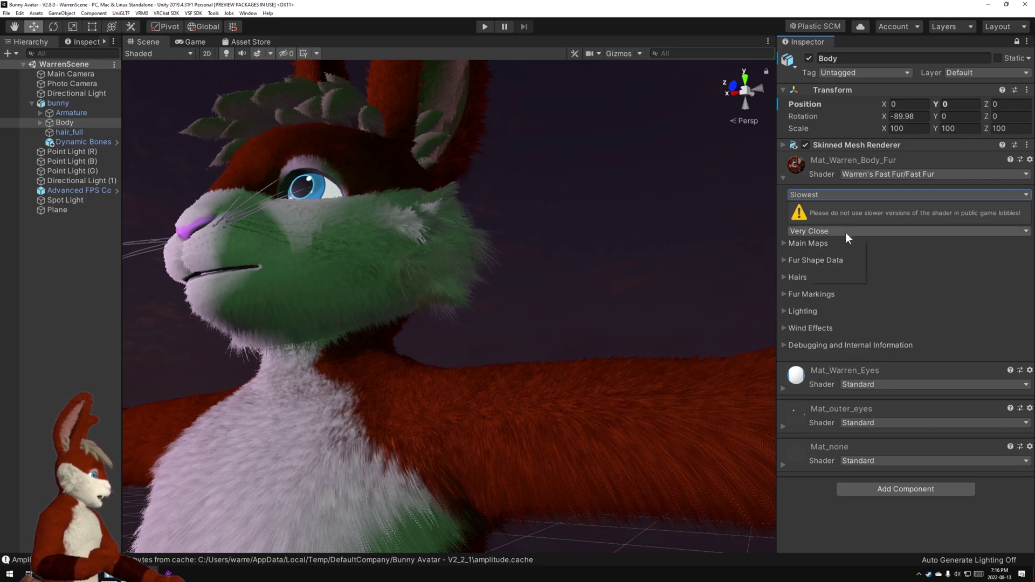
{"action": "left_click", "coordinate": [845, 232]}
{"action": "left_click", "coordinate": [838, 277]}
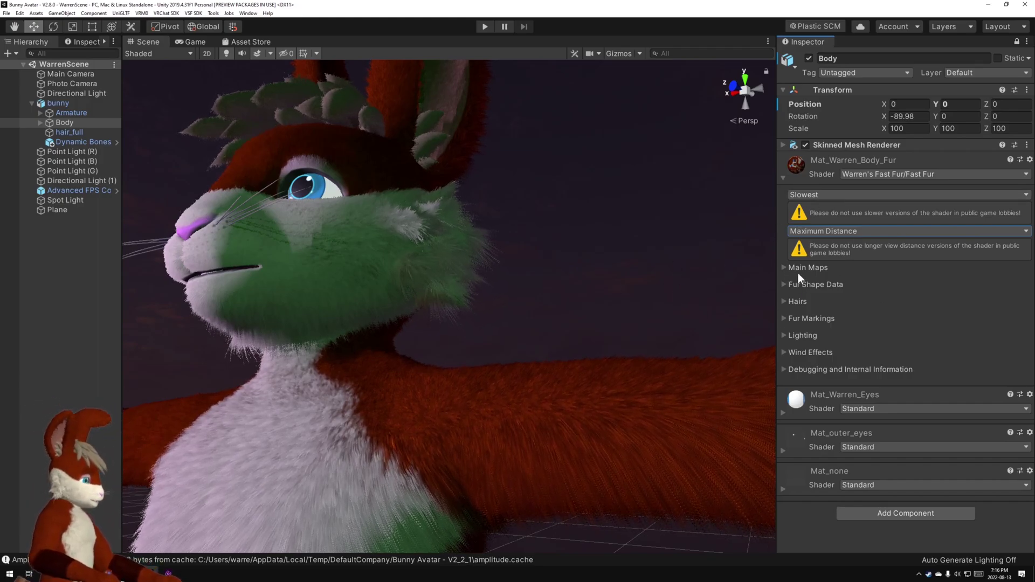
Expand Fur Shape Data, try different Combing Strength values up to 1, and inspect the combed shoulder and chest fur.
{"action": "left_click", "coordinate": [806, 284]}
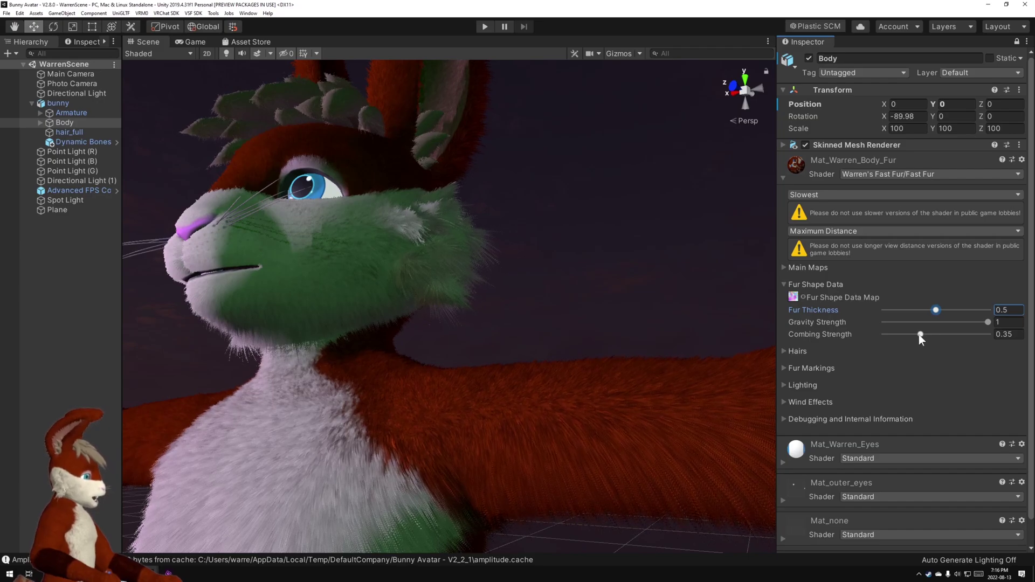
{"action": "mouse_move", "coordinate": [919, 334]}
{"action": "left_mouse_down"}
{"action": "mouse_move", "coordinate": [948, 335]}
{"action": "mouse_move", "coordinate": [906, 334]}
{"action": "left_mouse_up"}
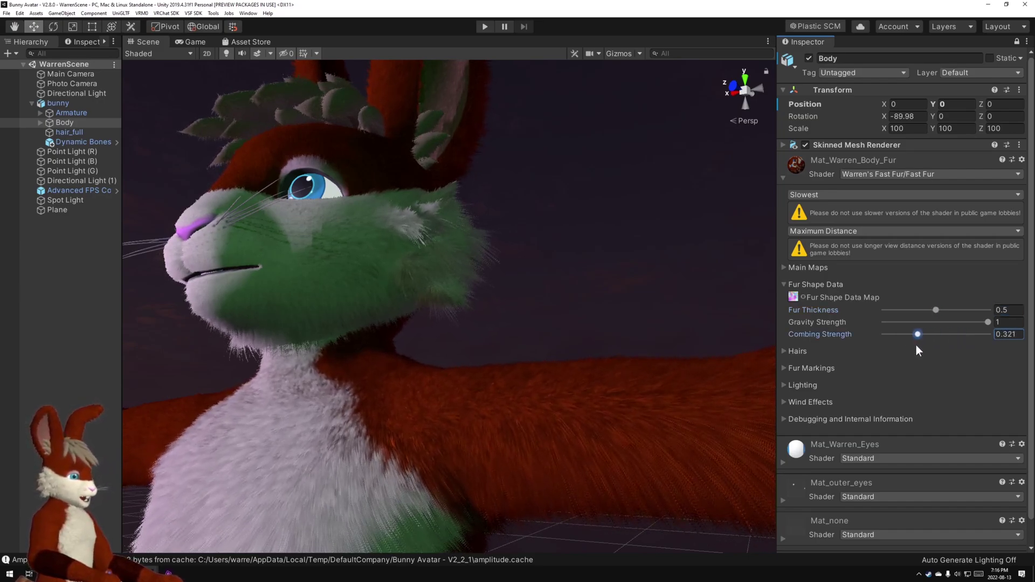
{"action": "left_click_drag", "start_coordinate": [938, 349], "coordinate": [963, 349]}
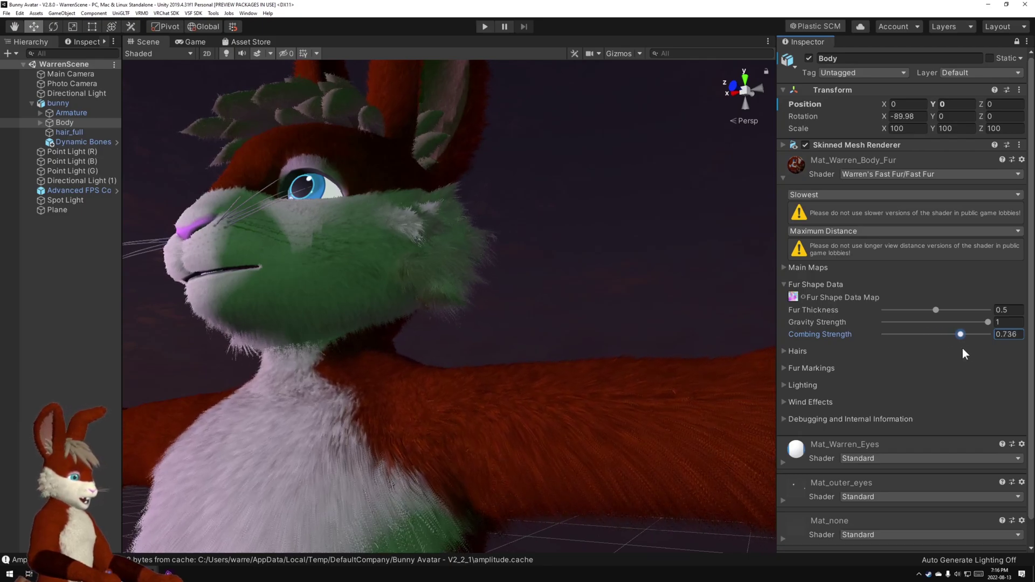
{"action": "mouse_move", "coordinate": [511, 338]}
{"action": "right_mouse_down"}
{"action": "mouse_move", "coordinate": [497, 365]}
{"action": "mouse_move", "coordinate": [557, 307]}
{"action": "mouse_move", "coordinate": [516, 329]}
{"action": "right_mouse_up"}
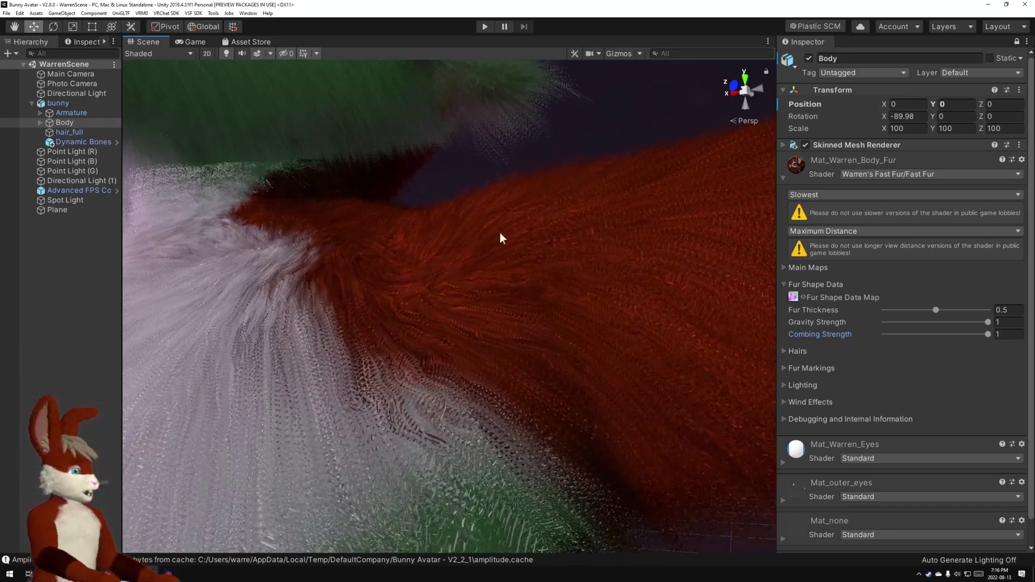
{"action": "right_click_drag", "start_coordinate": [499, 235], "coordinate": [614, 238]}
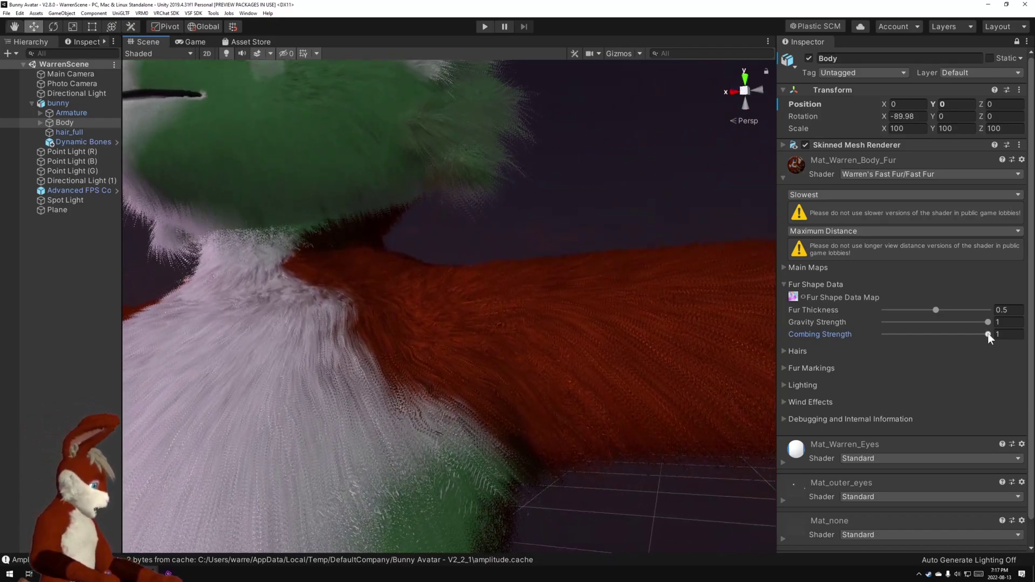
Try a lower Combing Strength, then undo the Combing Strength changes.
{"action": "left_click_drag", "start_coordinate": [988, 335], "coordinate": [902, 335]}
{"action": "key", "text": "ctrl+z"}
{"action": "key", "text": "ctrl+z"}
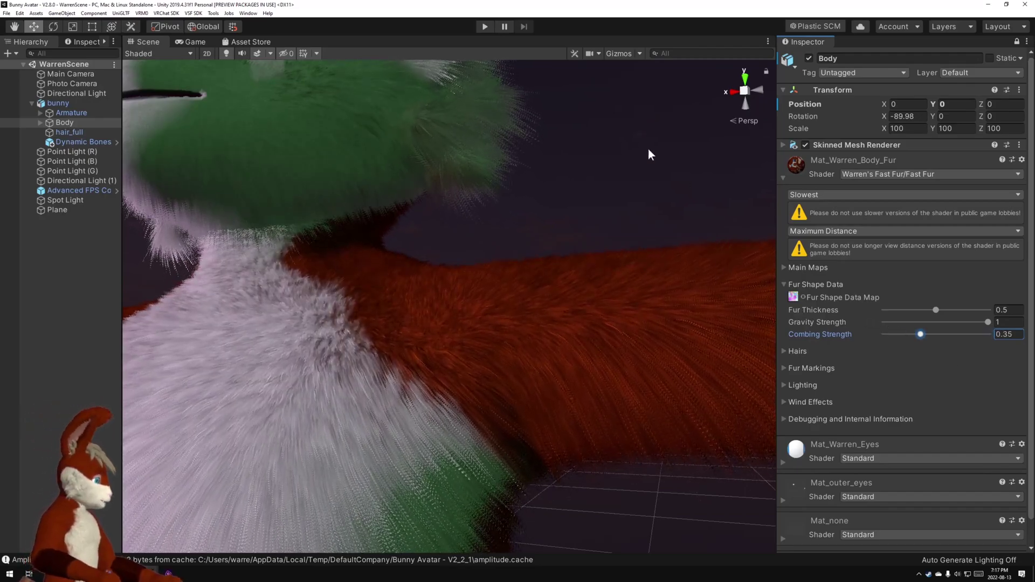
Close Fur Shape Data, expand the Hairs settings, try a Hair Density of 2.69, and undo that change.
{"action": "middle_click_drag", "start_coordinate": [602, 192], "coordinate": [603, 162]}
{"action": "left_click_drag", "start_coordinate": [608, 357], "coordinate": [591, 332], "text": "alt"}
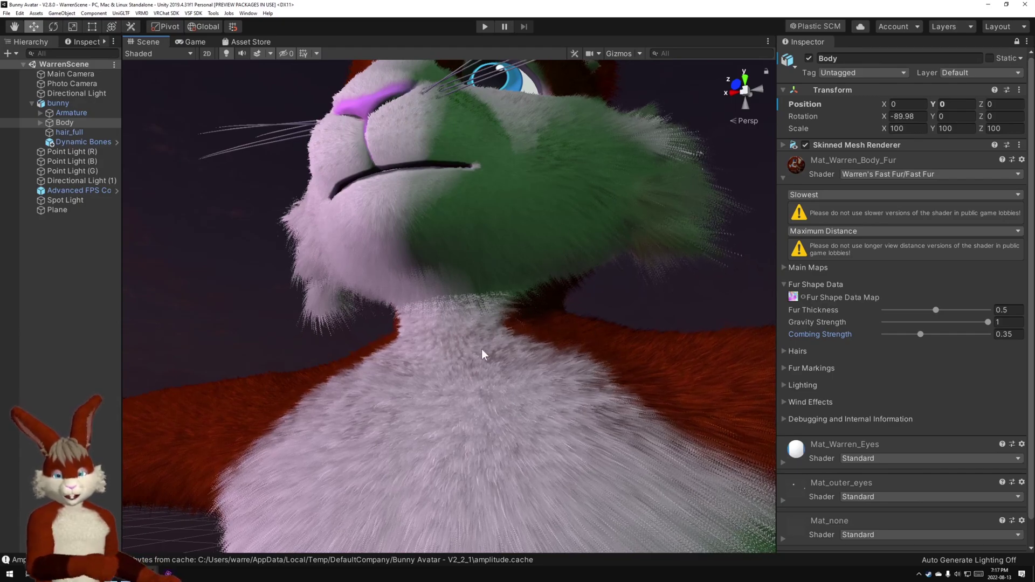
{"action": "left_click_drag", "start_coordinate": [701, 319], "coordinate": [756, 366], "text": "alt"}
{"action": "left_click", "coordinate": [784, 285]}
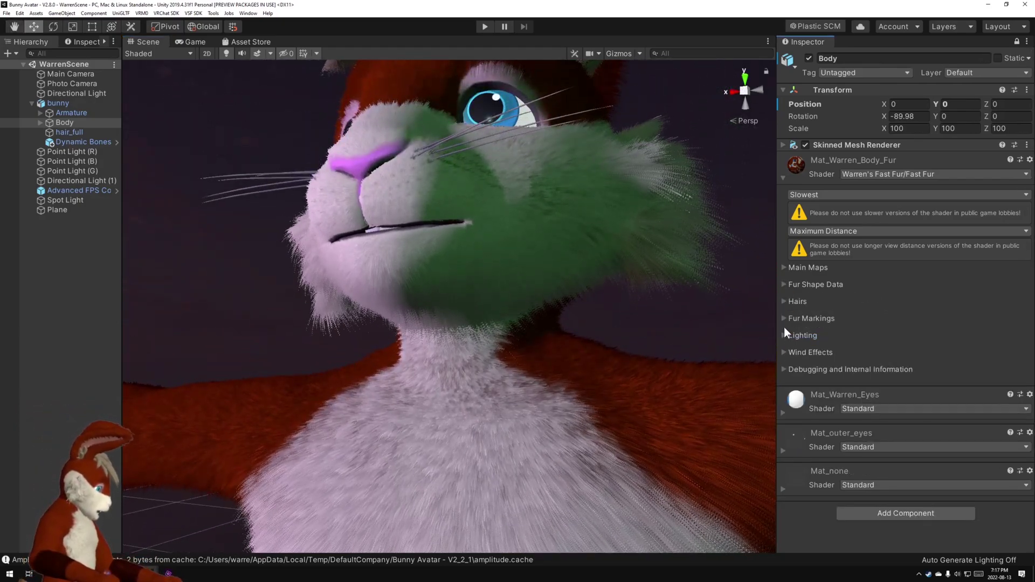
{"action": "left_click", "coordinate": [783, 302]}
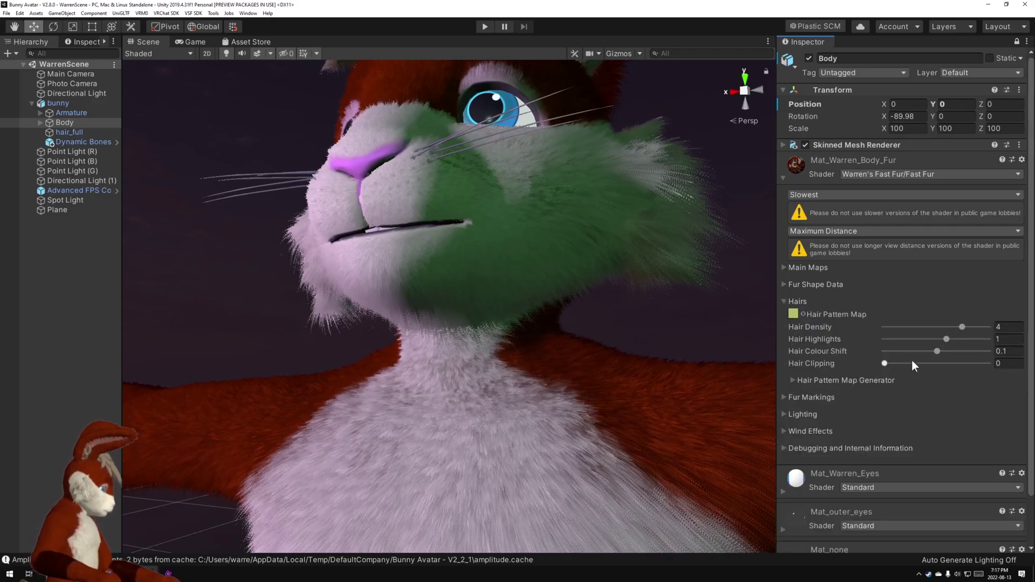
{"action": "left_click_drag", "start_coordinate": [961, 326], "coordinate": [928, 331]}
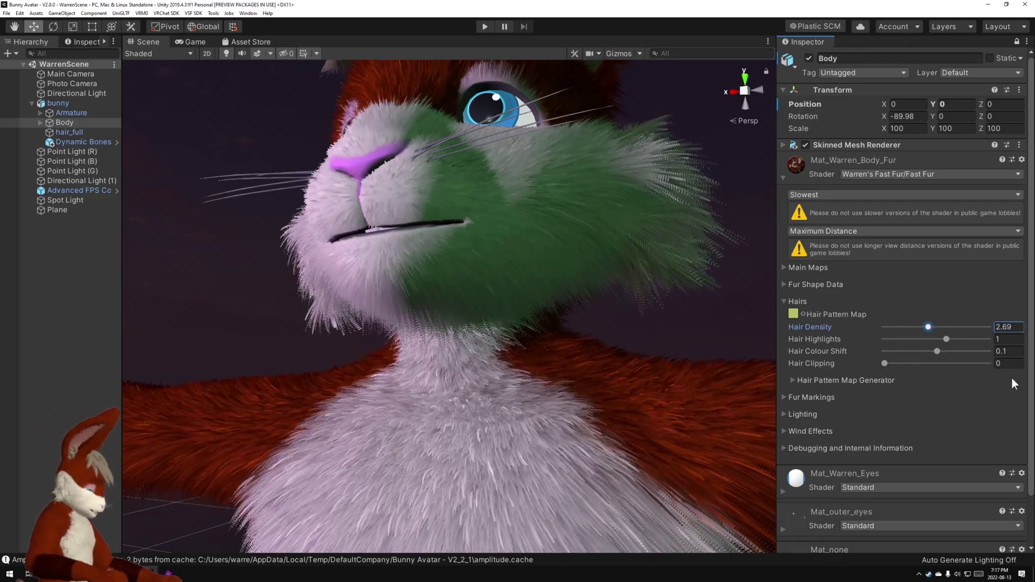
{"action": "key", "text": "ctrl+z"}
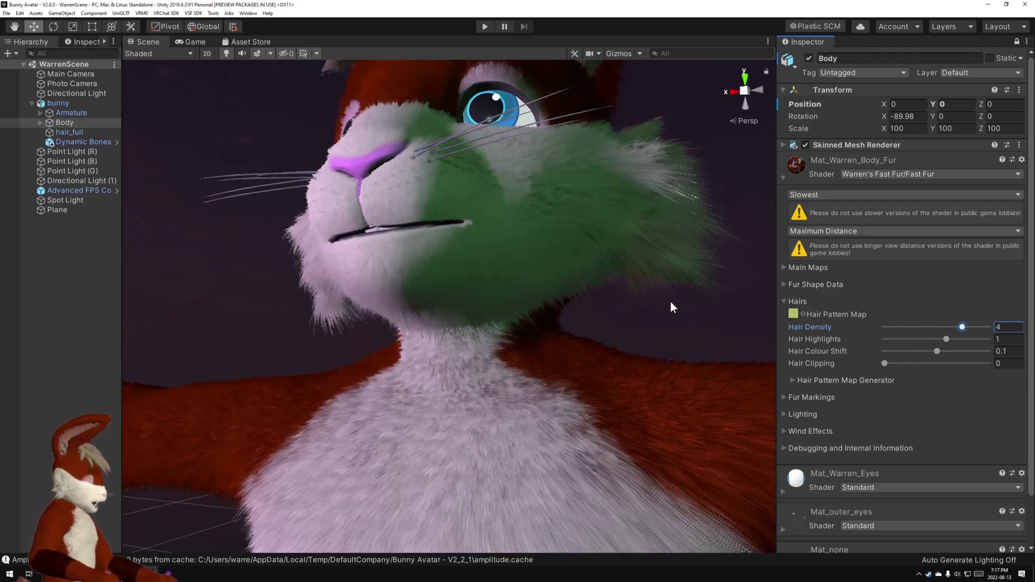
Try adjusting Hair Highlights and raising Hair Colour Shift to 5 on the close-up shoulder fur, and undo the changes.
{"action": "right_click_drag", "start_coordinate": [670, 305], "coordinate": [652, 359]}
{"action": "key", "text": "w"}
{"action": "key", "text": "d"}
{"action": "key", "text": "d"}
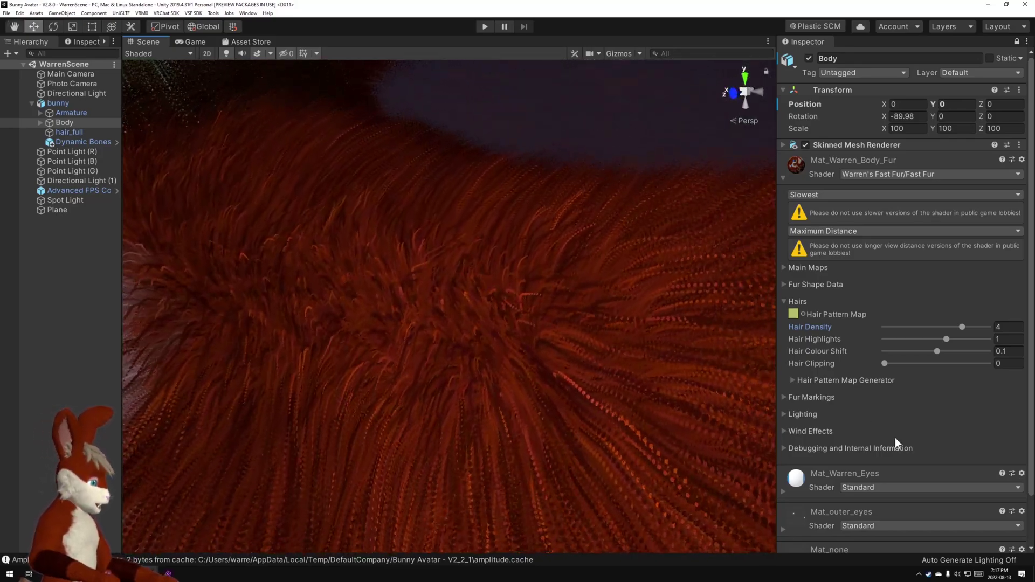
{"action": "mouse_move", "coordinate": [946, 339]}
{"action": "left_mouse_down"}
{"action": "mouse_move", "coordinate": [994, 339]}
{"action": "mouse_move", "coordinate": [896, 342]}
{"action": "mouse_move", "coordinate": [977, 345]}
{"action": "mouse_move", "coordinate": [917, 340]}
{"action": "mouse_move", "coordinate": [965, 342]}
{"action": "mouse_move", "coordinate": [952, 350]}
{"action": "left_mouse_up"}
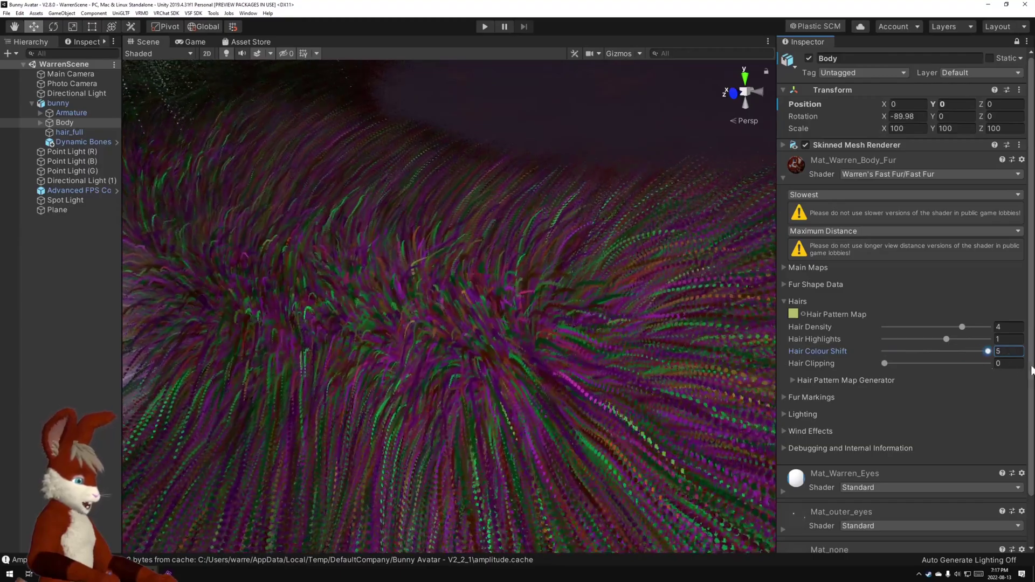
{"action": "mouse_move", "coordinate": [968, 370]}
{"action": "left_mouse_down"}
{"action": "mouse_move", "coordinate": [877, 369]}
{"action": "mouse_move", "coordinate": [965, 364]}
{"action": "left_mouse_up"}
{"action": "key", "text": "ctrl+z"}
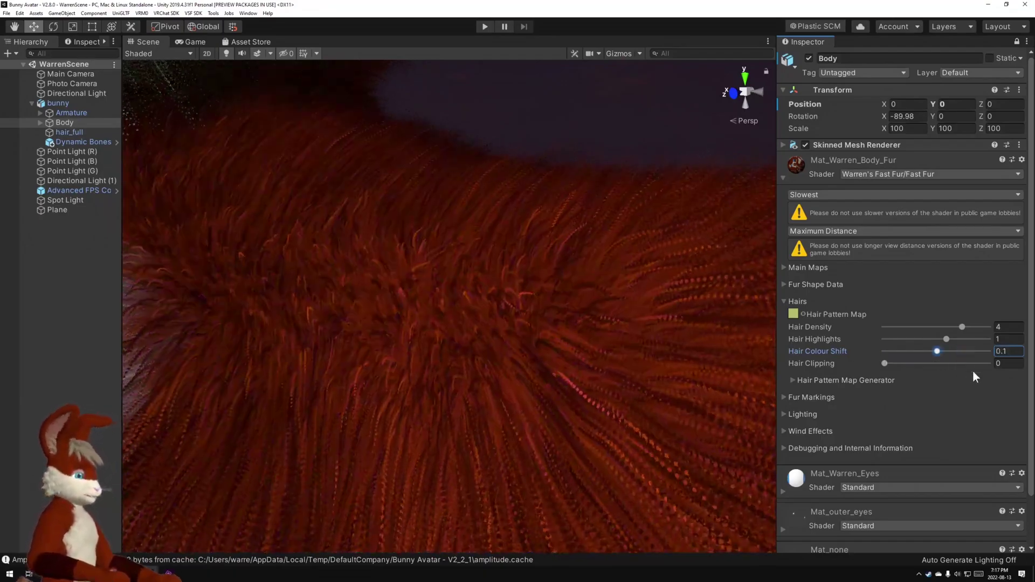
Try a Hair Clipping of 1.63, inspect the shoulder and cheek fur, and undo the clipping change.
{"action": "left_click_drag", "start_coordinate": [598, 244], "coordinate": [593, 203], "text": "alt"}
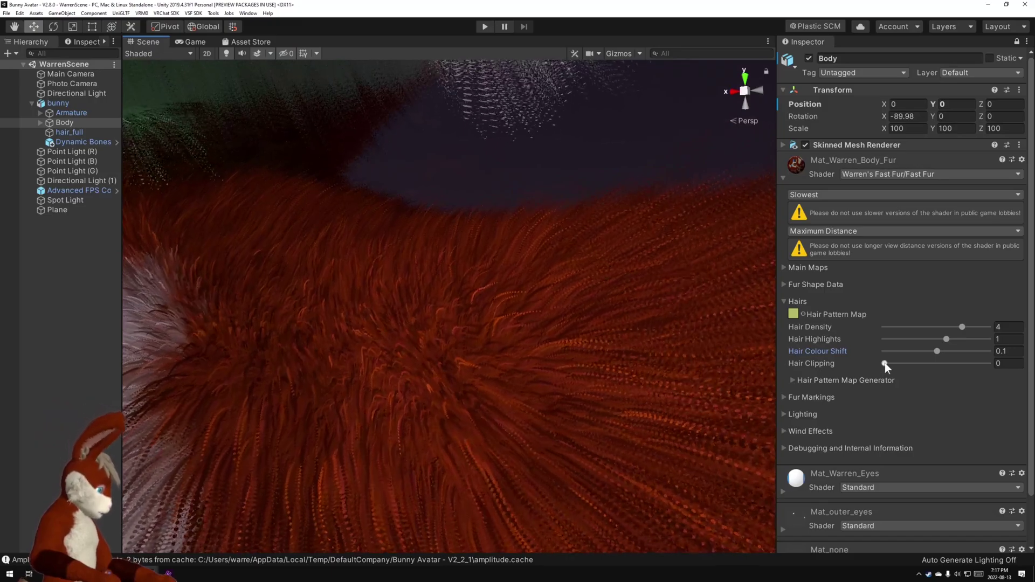
{"action": "left_click_drag", "start_coordinate": [886, 364], "coordinate": [969, 370]}
{"action": "right_click_drag", "start_coordinate": [620, 245], "coordinate": [539, 305]}
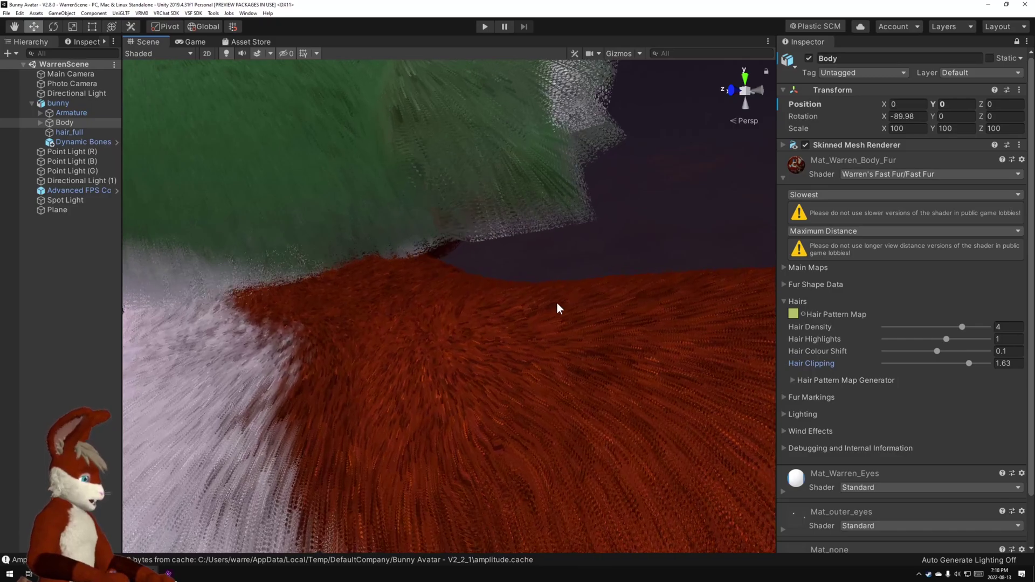
{"action": "key", "text": "ctrl+z"}
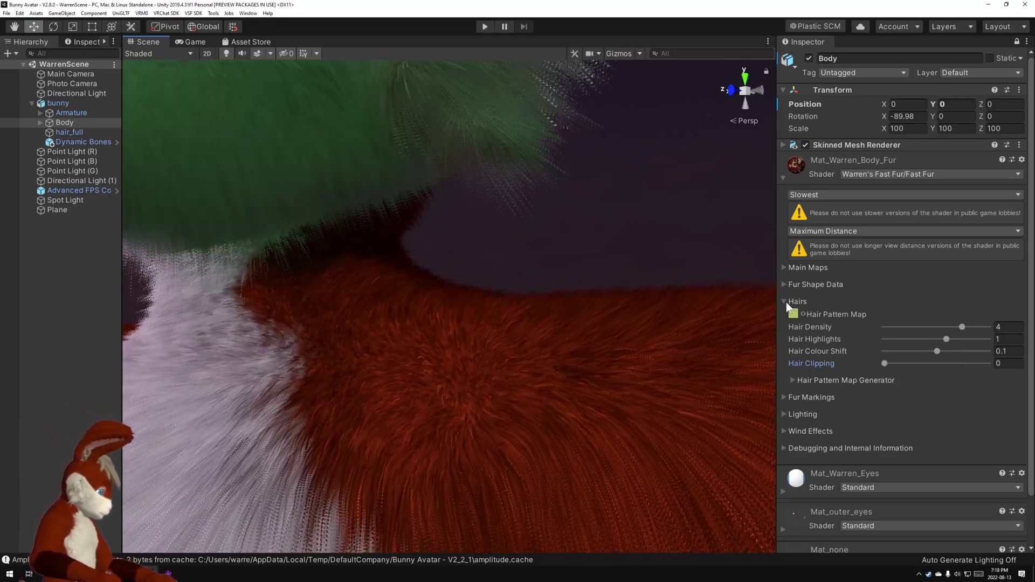
Review the Hair Pattern Map Generator settings and the Hair Pattern Map image in Paint, and close the image and the Hairs settings.
{"action": "left_click", "coordinate": [791, 380]}
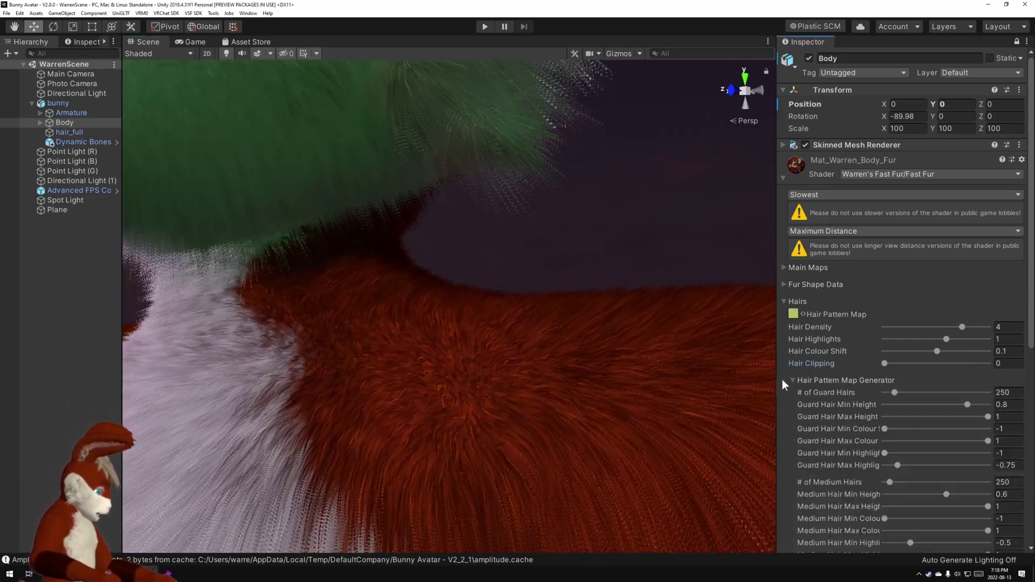
{"action": "right_click_drag", "start_coordinate": [573, 363], "coordinate": [656, 431]}
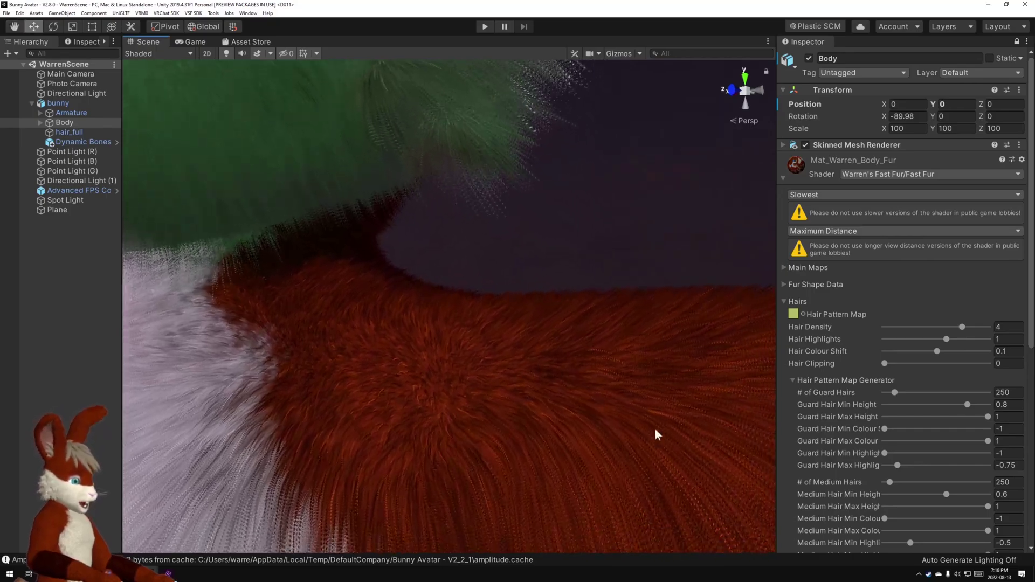
{"action": "scroll", "coordinate": [887, 416], "scroll_direction": "down", "scroll_amount": 5}
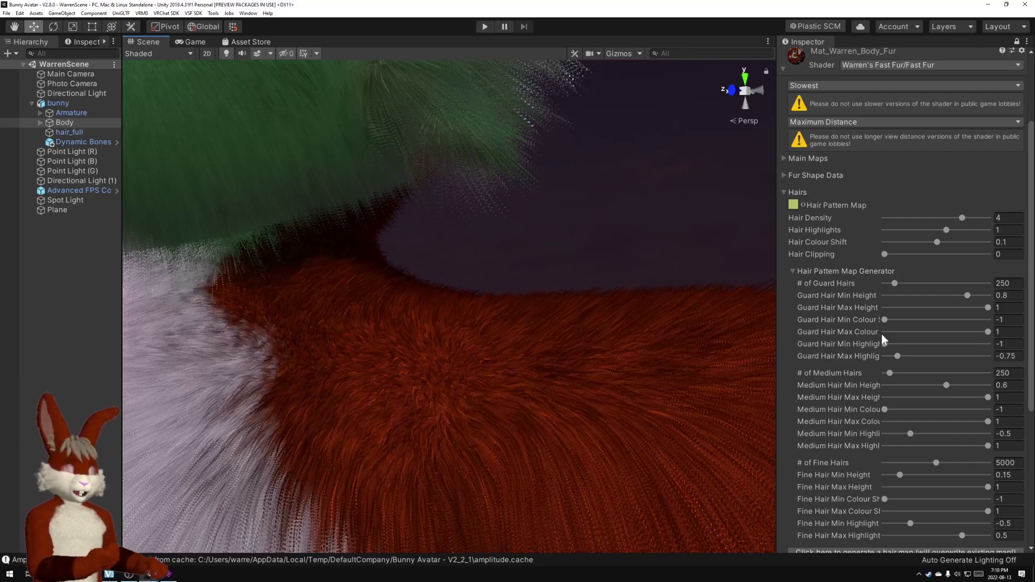
{"action": "double_click", "coordinate": [794, 205]}
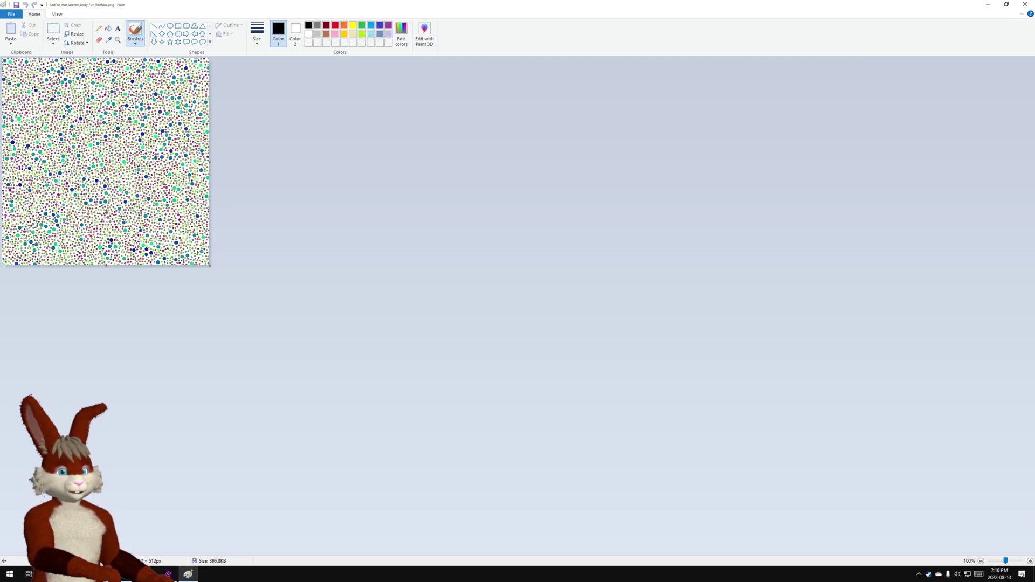
{"action": "left_click", "coordinate": [1026, 5]}
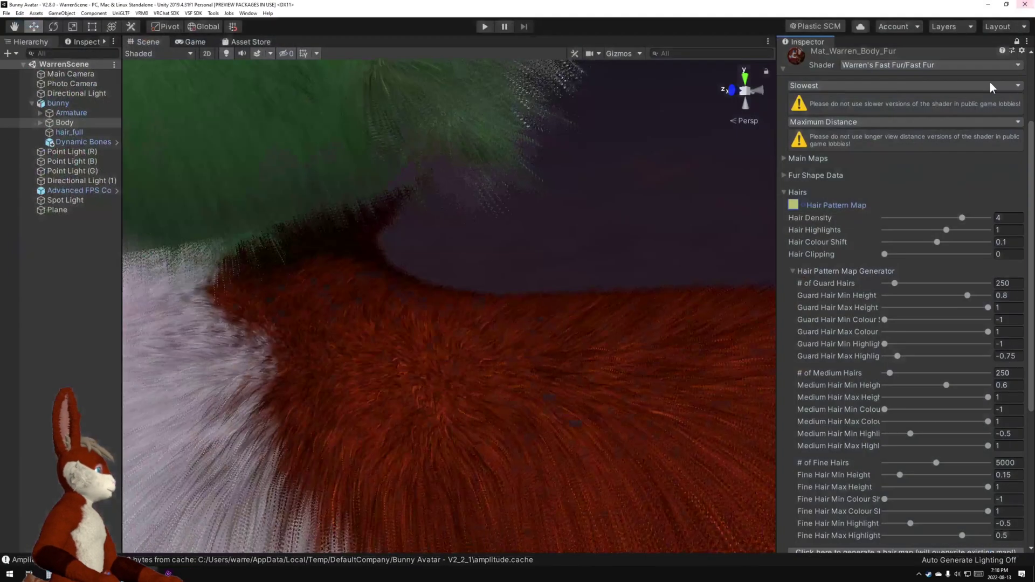
{"action": "left_click", "coordinate": [793, 272]}
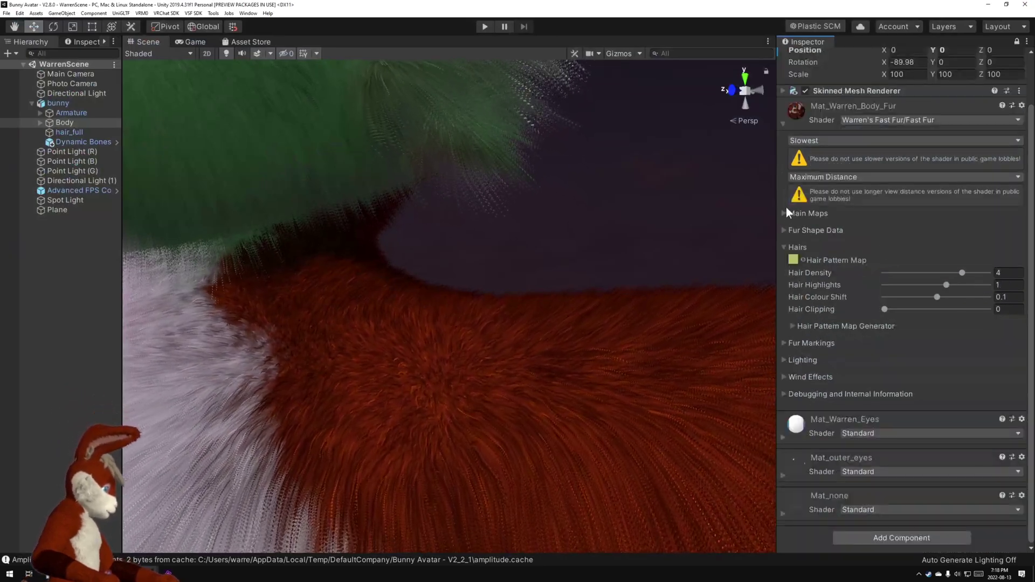
{"action": "left_click", "coordinate": [785, 247]}
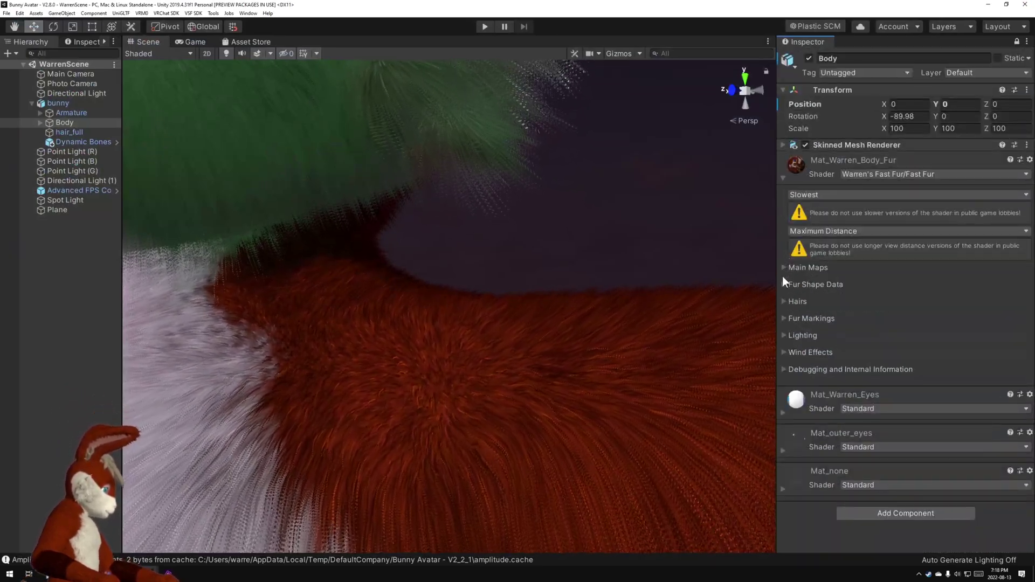
Expand the Fur Markings settings and set Fur Markings Visibility to 1 with the chest fur in close view.
{"action": "left_click", "coordinate": [785, 318]}
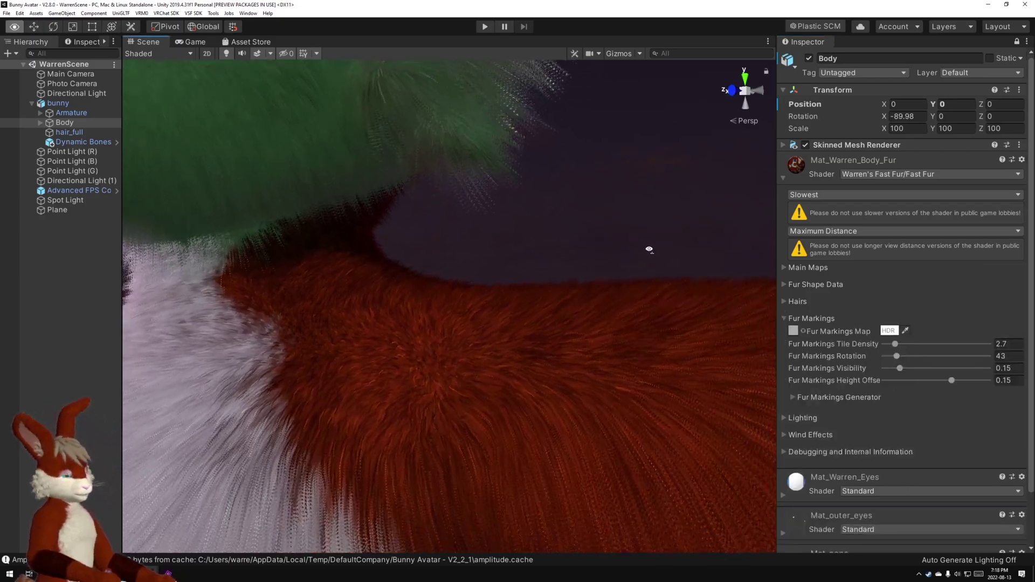
{"action": "left_click_drag", "start_coordinate": [647, 245], "coordinate": [496, 372], "text": "alt"}
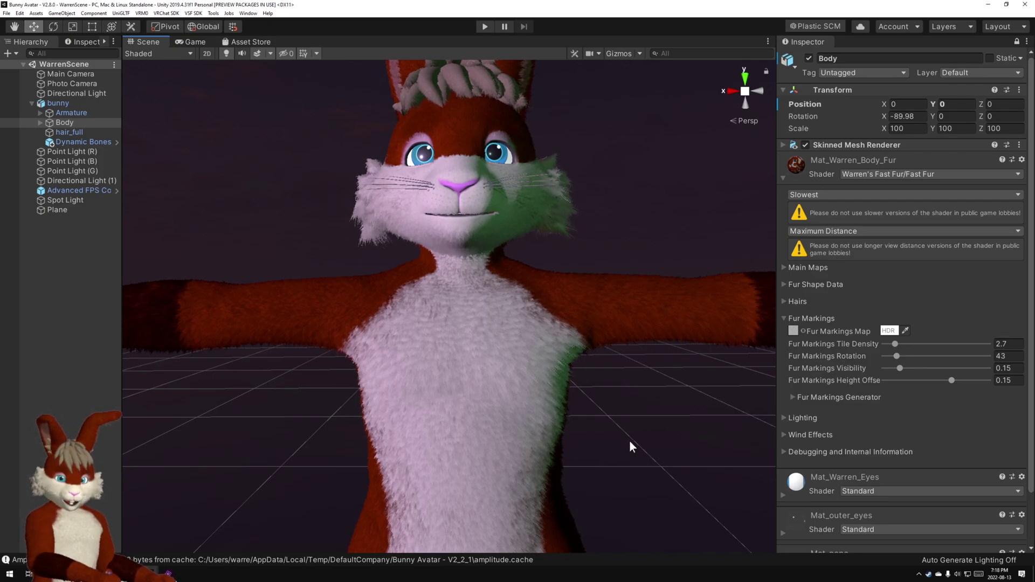
{"action": "right_click_drag", "start_coordinate": [676, 436], "coordinate": [682, 443]}
{"action": "key", "text": "w"}
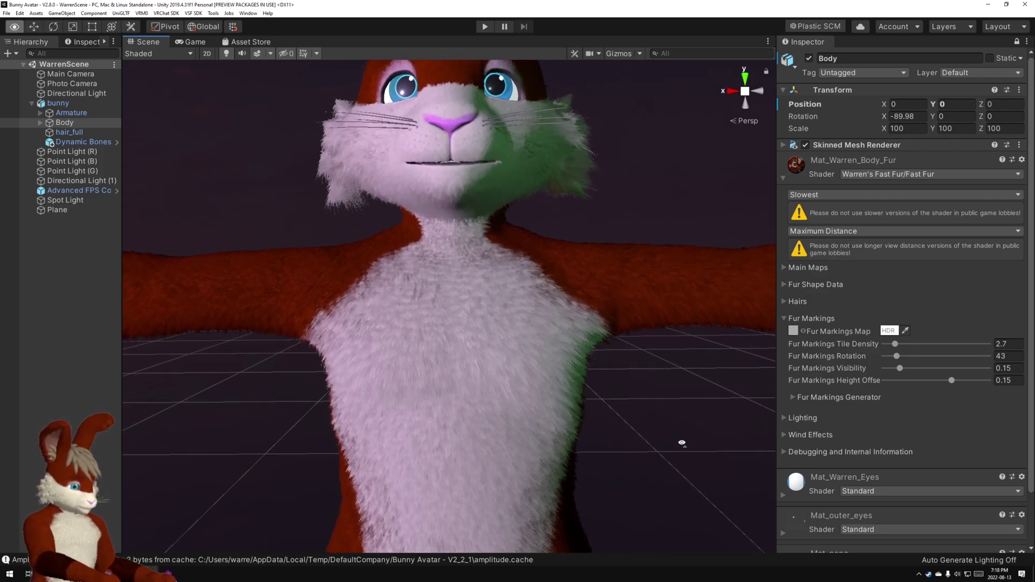
{"action": "key", "text": "w"}
{"action": "right_click_drag", "start_coordinate": [682, 442], "coordinate": [702, 390]}
{"action": "key", "text": "q"}
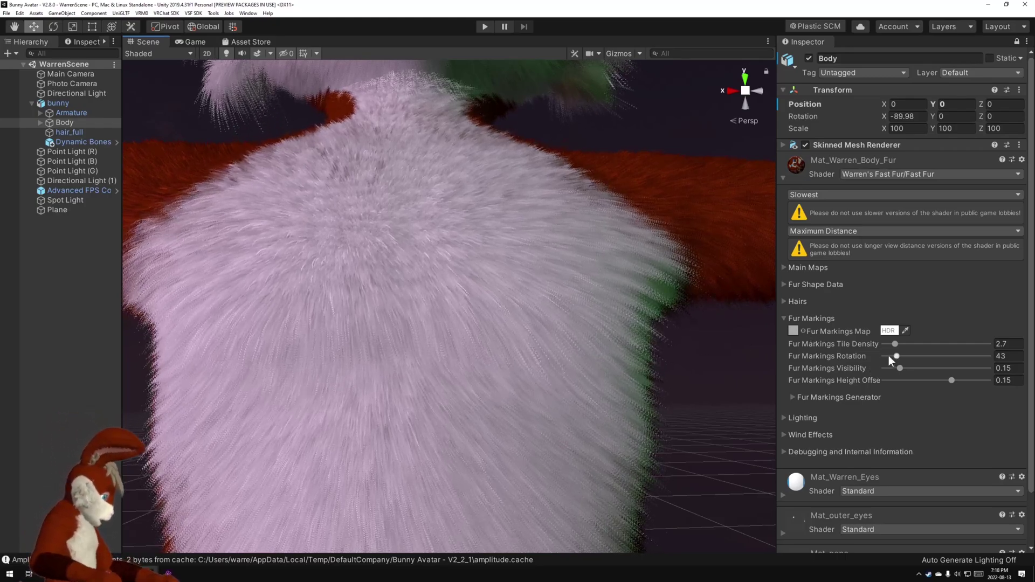
{"action": "left_click_drag", "start_coordinate": [900, 369], "coordinate": [994, 370]}
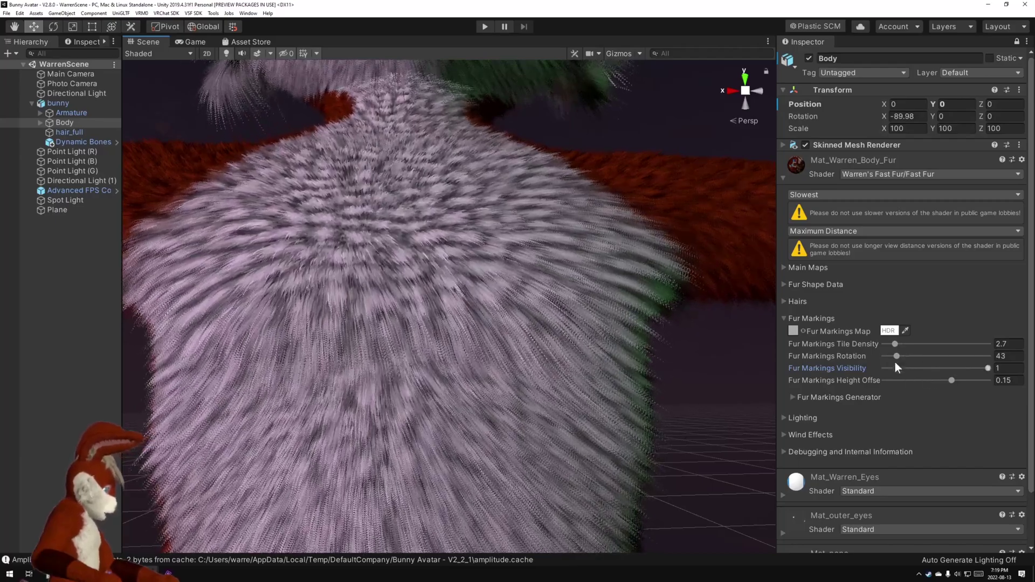
Set the Fur Markings Tile Density to 1.2 and examine the markings across the avatar's upper body.
{"action": "left_click_drag", "start_coordinate": [895, 344], "coordinate": [890, 347]}
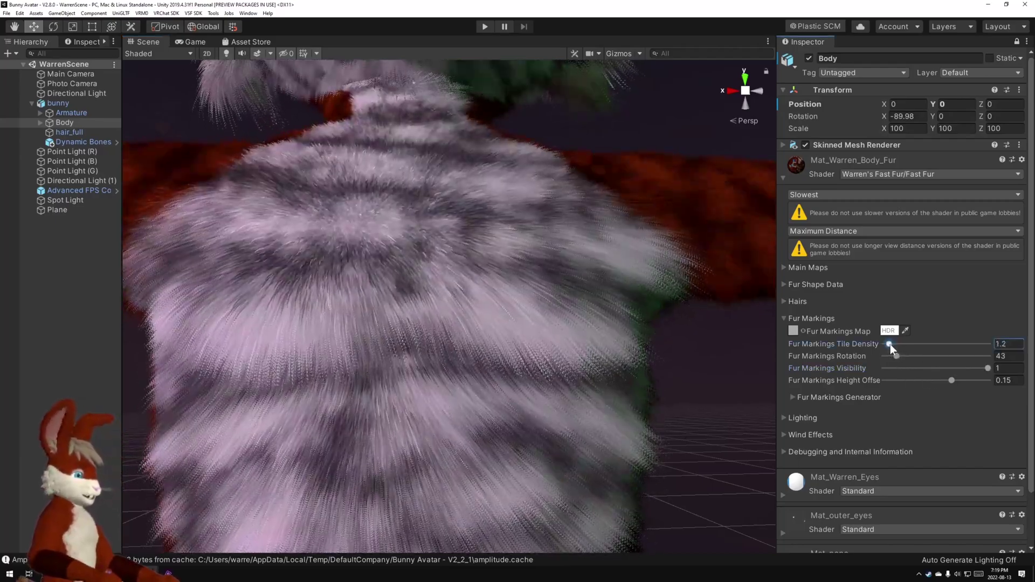
{"action": "key", "text": "s"}
{"action": "right_click_drag", "start_coordinate": [706, 323], "coordinate": [703, 328]}
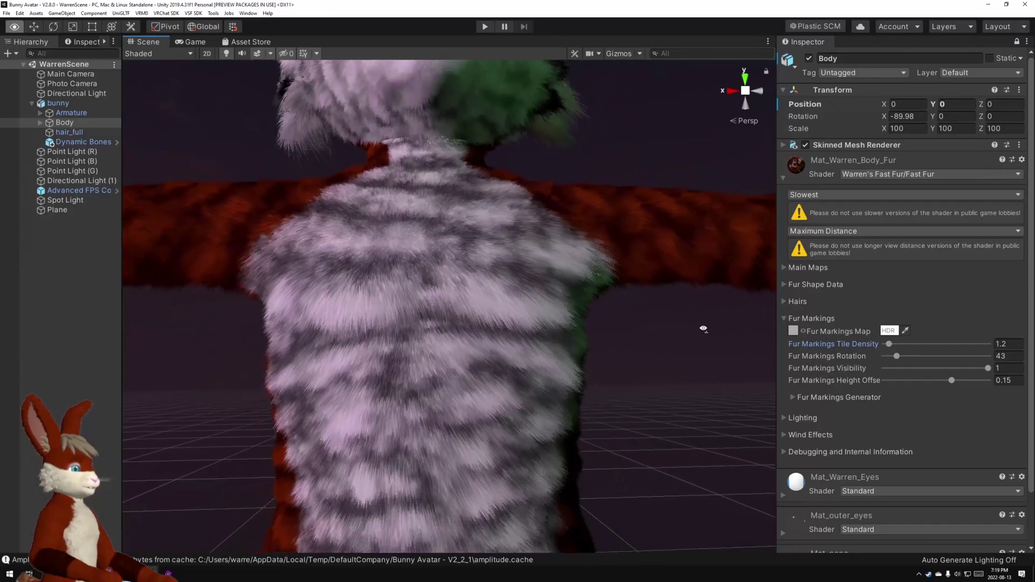
{"action": "scroll", "coordinate": [703, 329], "scroll_direction": "down", "scroll_amount": 10}
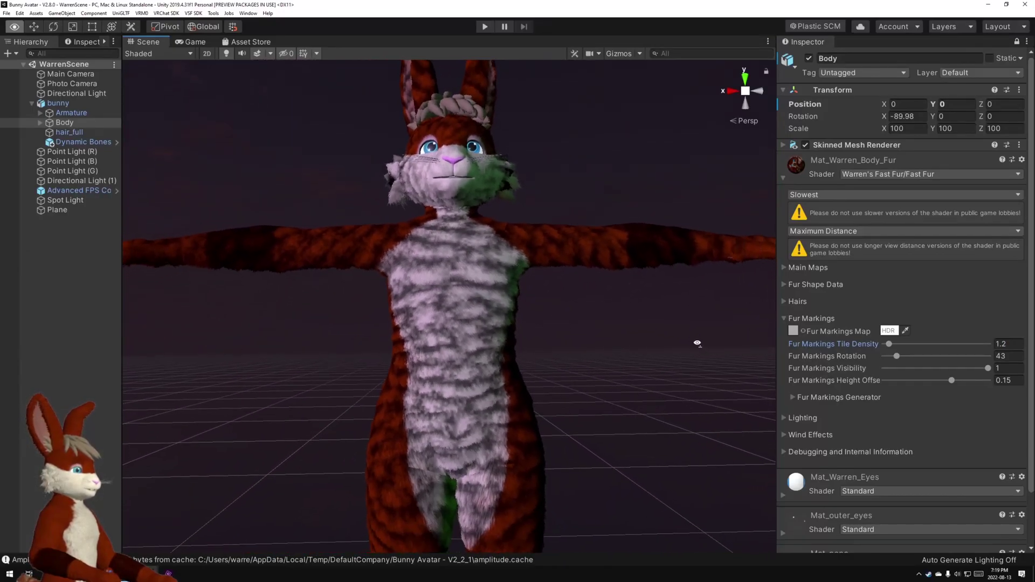
{"action": "key", "text": "e"}
{"action": "right_click_drag", "start_coordinate": [697, 343], "coordinate": [696, 344]}
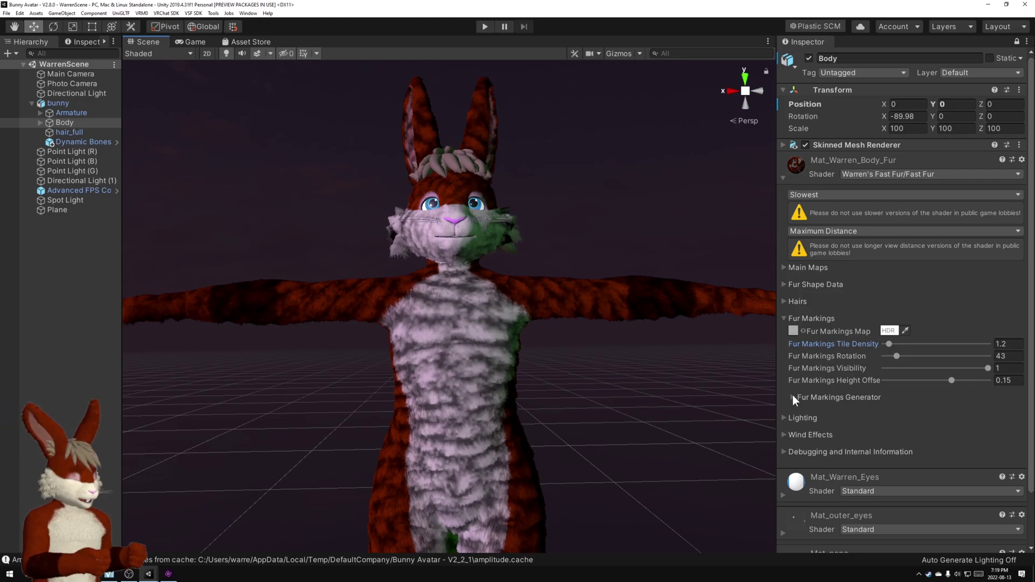
Generate random fur markings with an activator hormone radius of 5.42, and regenerate them with a smaller radius.
{"action": "left_click", "coordinate": [793, 397]}
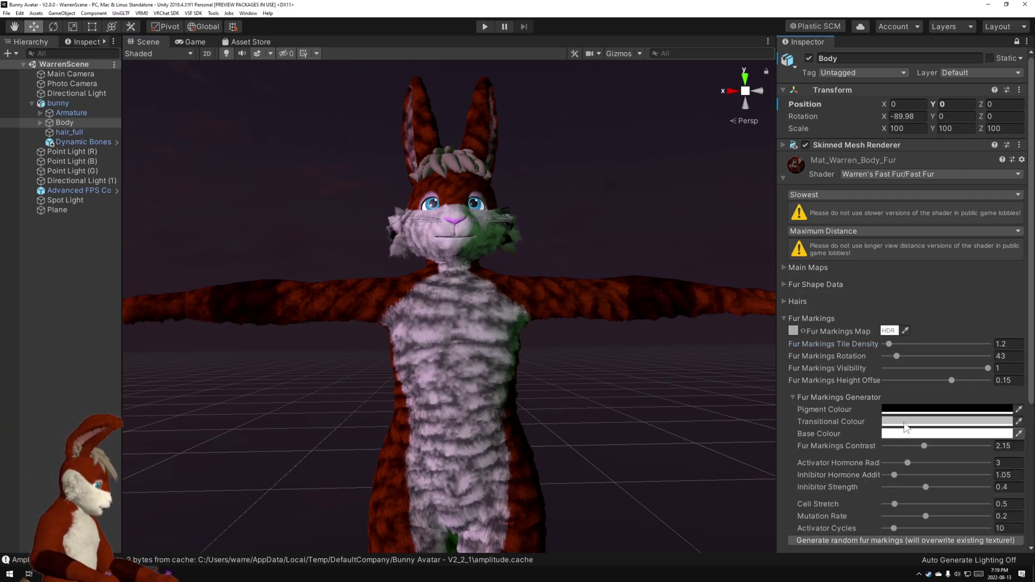
{"action": "scroll", "coordinate": [912, 412], "scroll_direction": "down", "scroll_amount": 3}
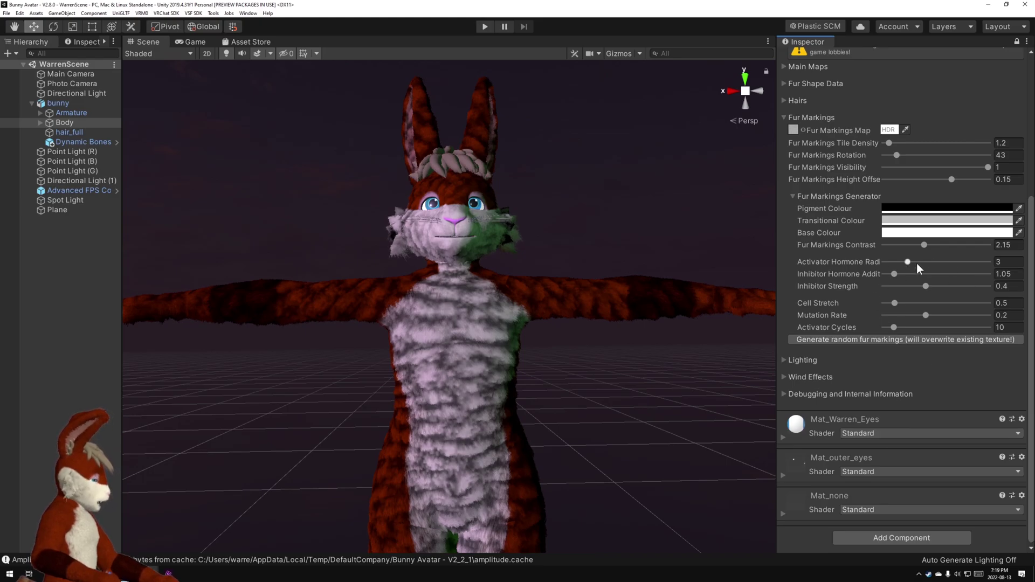
{"action": "left_click_drag", "start_coordinate": [908, 261], "coordinate": [936, 264]}
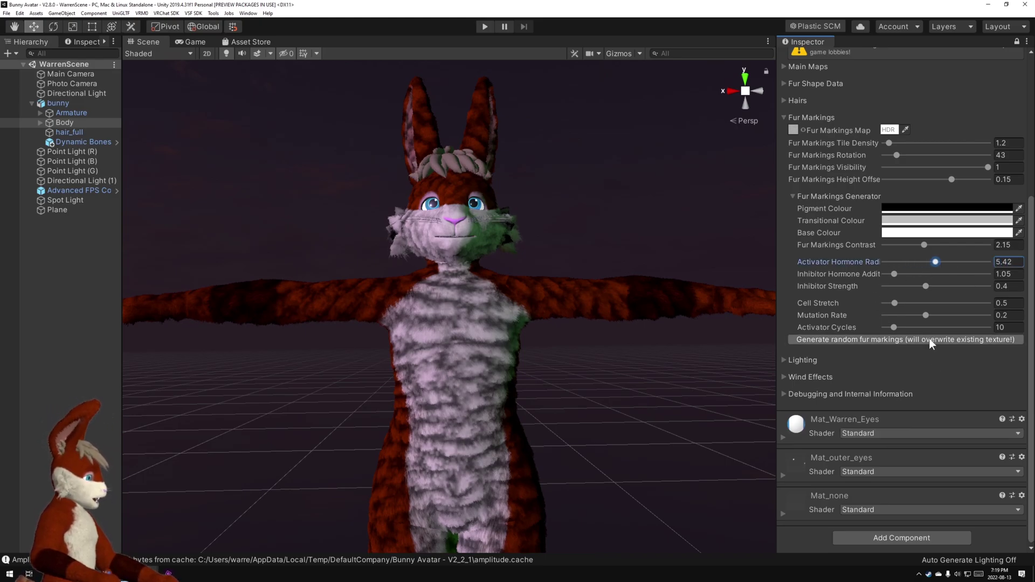
{"action": "left_click", "coordinate": [929, 339]}
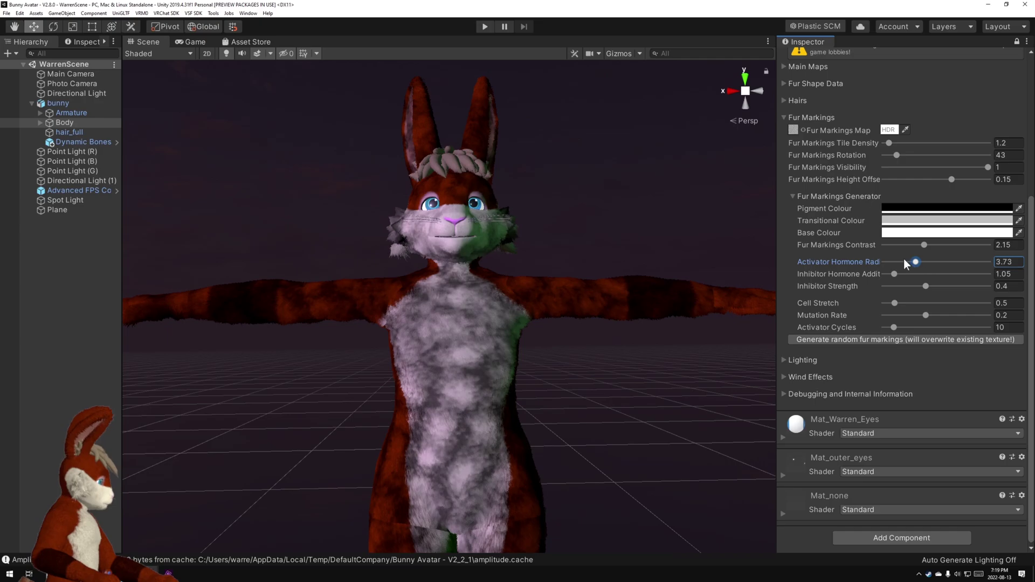
{"action": "left_click_drag", "start_coordinate": [904, 261], "coordinate": [897, 262]}
{"action": "left_click", "coordinate": [908, 338]}
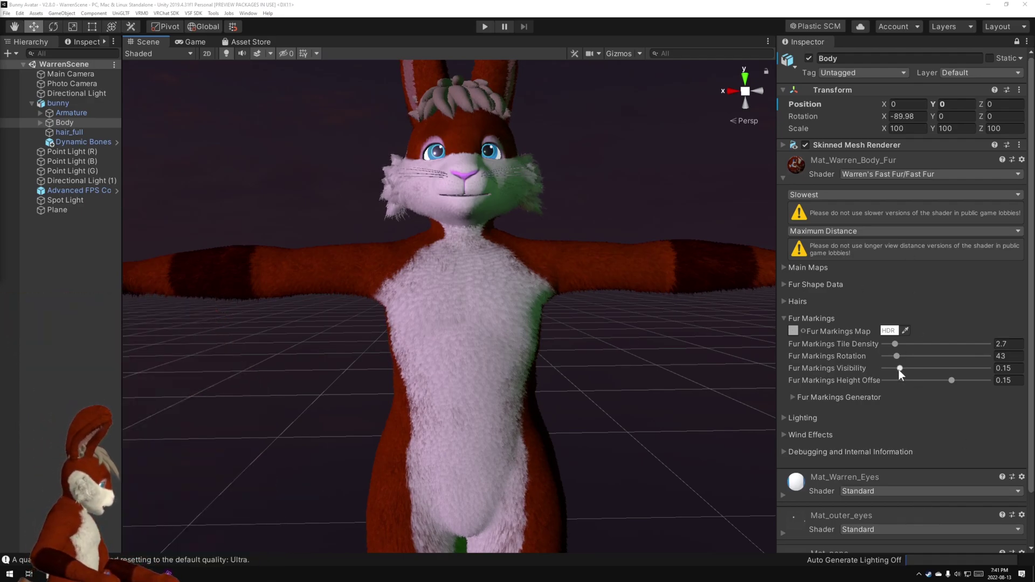
Set the Fur Markings Height Offset to 0.5 and examine the fur from close up and at full-body distance.
{"action": "left_click_drag", "start_coordinate": [952, 381], "coordinate": [1009, 380]}
{"action": "right_click_drag", "start_coordinate": [647, 333], "coordinate": [647, 333]}
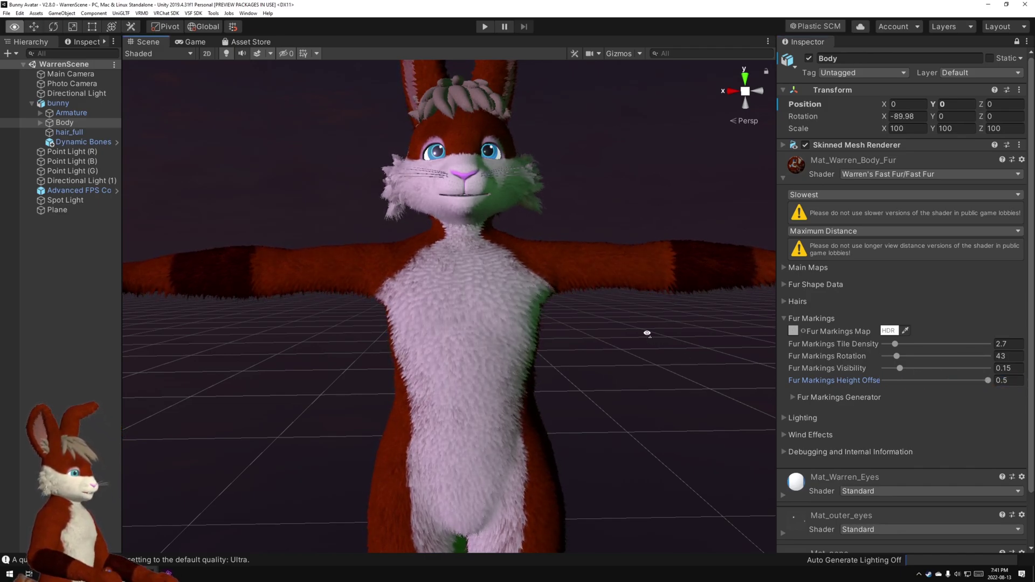
{"action": "scroll", "coordinate": [647, 333], "scroll_direction": "up", "scroll_amount": 8, "text": "alt"}
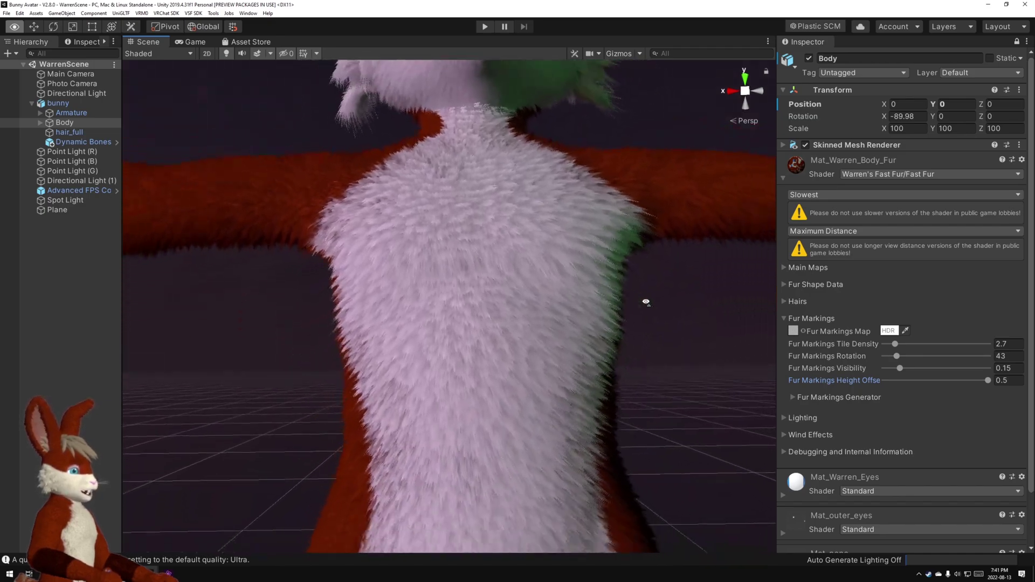
{"action": "scroll", "coordinate": [645, 302], "scroll_direction": "down", "scroll_amount": 8, "text": "alt"}
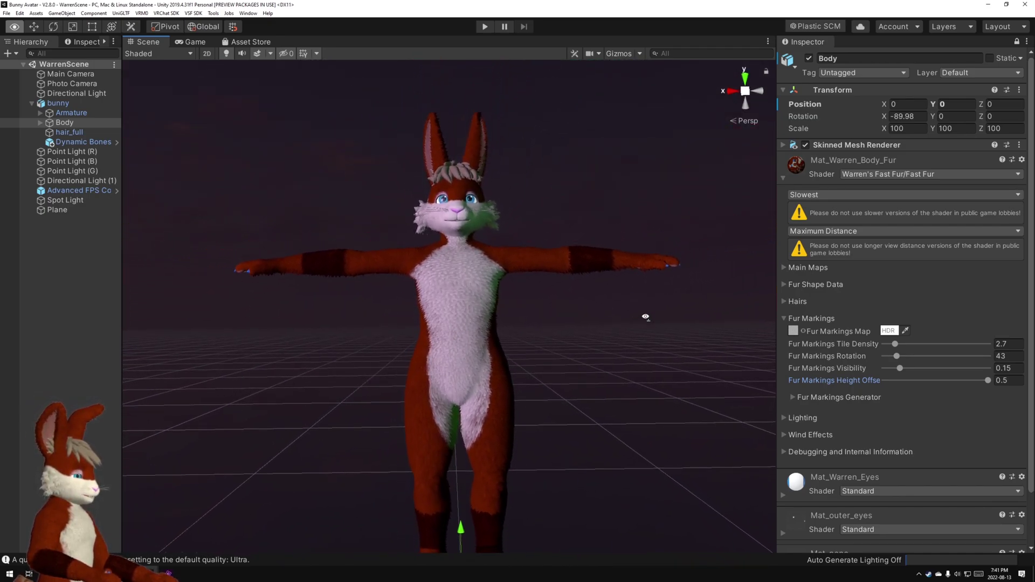
Set the Fur Markings Visibility to 0 after examining the fur at full-body distance and close to the chest.
{"action": "key", "text": "s"}
{"action": "mouse_move", "coordinate": [645, 317]}
{"action": "right_mouse_down"}
{"action": "mouse_move", "coordinate": [640, 330]}
{"action": "mouse_move", "coordinate": [632, 326]}
{"action": "right_mouse_up"}
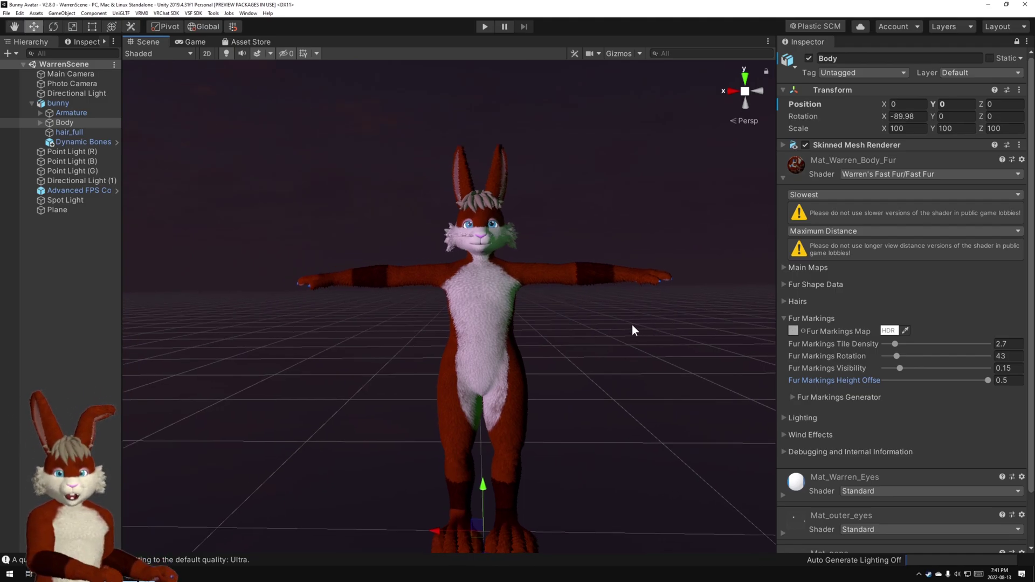
{"action": "scroll", "coordinate": [596, 309], "scroll_direction": "up", "scroll_amount": 4, "text": "alt"}
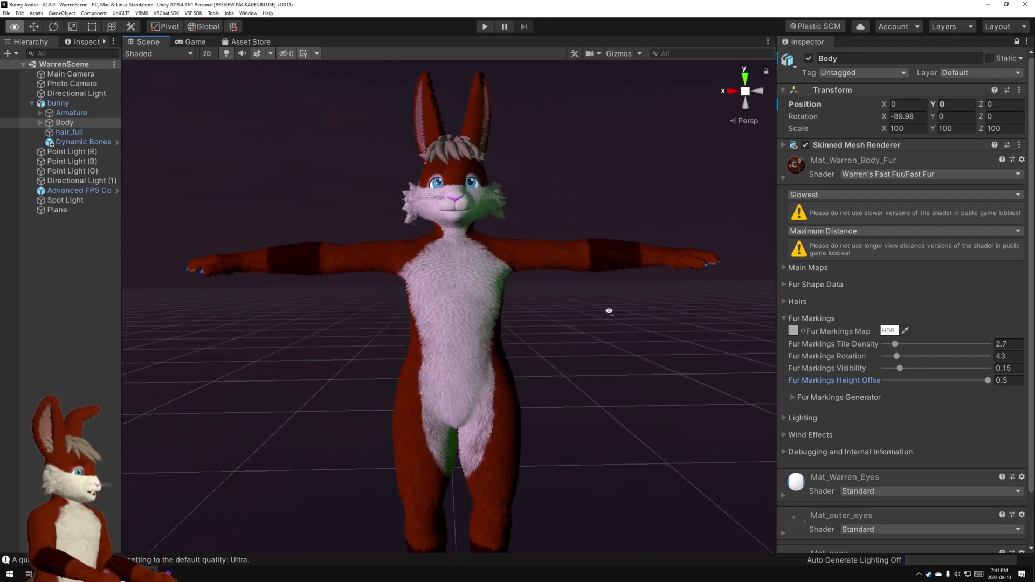
{"action": "scroll", "coordinate": [604, 309], "scroll_direction": "up", "scroll_amount": 2, "text": "alt"}
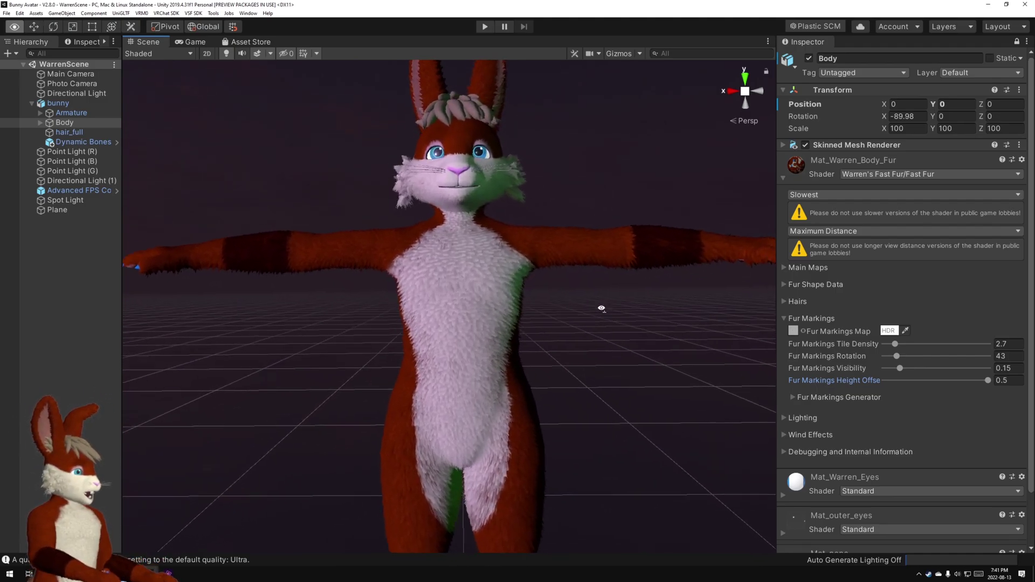
{"action": "left_click_drag", "start_coordinate": [598, 308], "coordinate": [623, 273], "text": "alt"}
{"action": "scroll", "coordinate": [647, 280], "scroll_direction": "up", "scroll_amount": 4, "text": "alt"}
{"action": "key", "text": "q"}
{"action": "right_click_drag", "start_coordinate": [624, 273], "coordinate": [577, 264]}
{"action": "key", "text": "s"}
{"action": "left_click_drag", "start_coordinate": [577, 264], "coordinate": [584, 273], "text": "alt"}
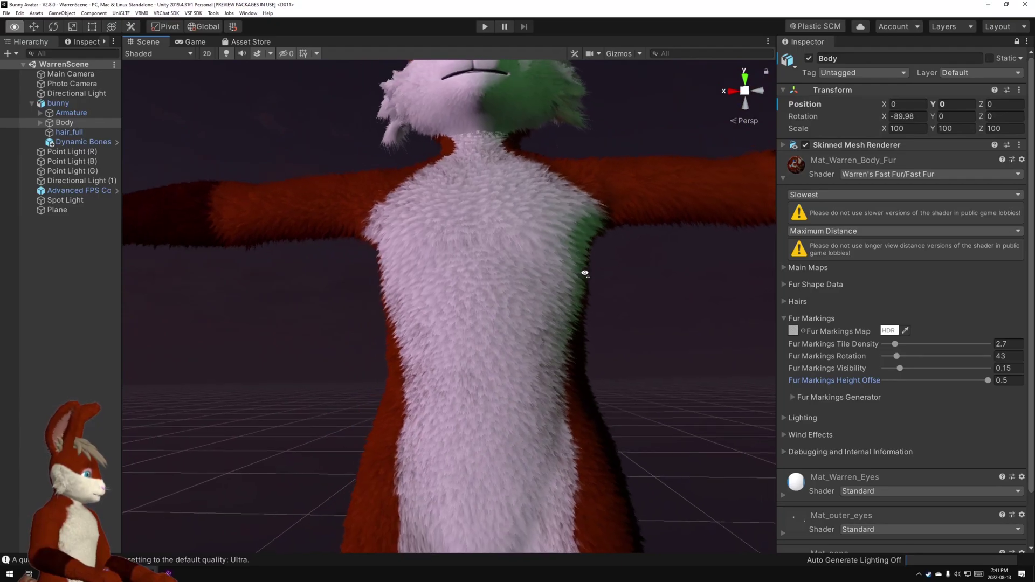
{"action": "left_click_drag", "start_coordinate": [901, 368], "coordinate": [883, 369]}
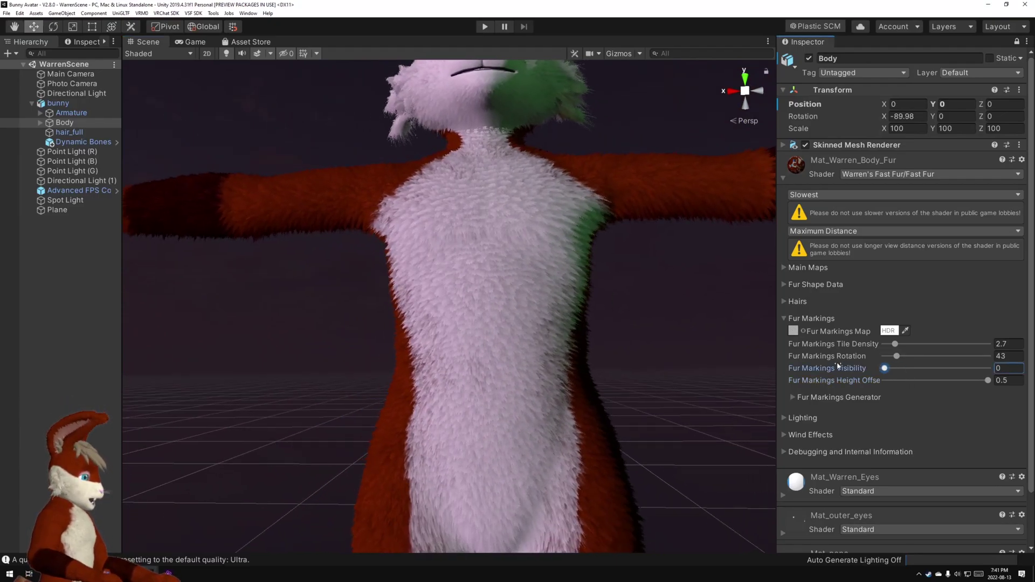
{"action": "left_click_drag", "start_coordinate": [649, 299], "coordinate": [649, 327], "text": "alt"}
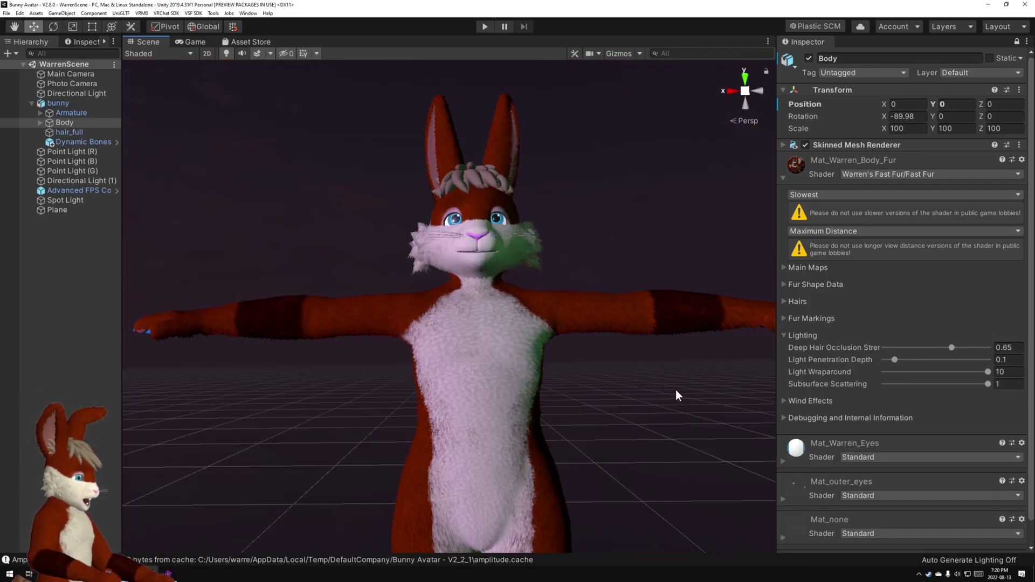
Try a Deep Hair Occlusion Strength of 1 with the chest fur in close view, and undo the change.
{"action": "right_click_drag", "start_coordinate": [687, 398], "coordinate": [696, 400]}
{"action": "key", "text": "w"}
{"action": "scroll", "coordinate": [694, 382], "scroll_direction": "up", "scroll_amount": 5, "text": "alt"}
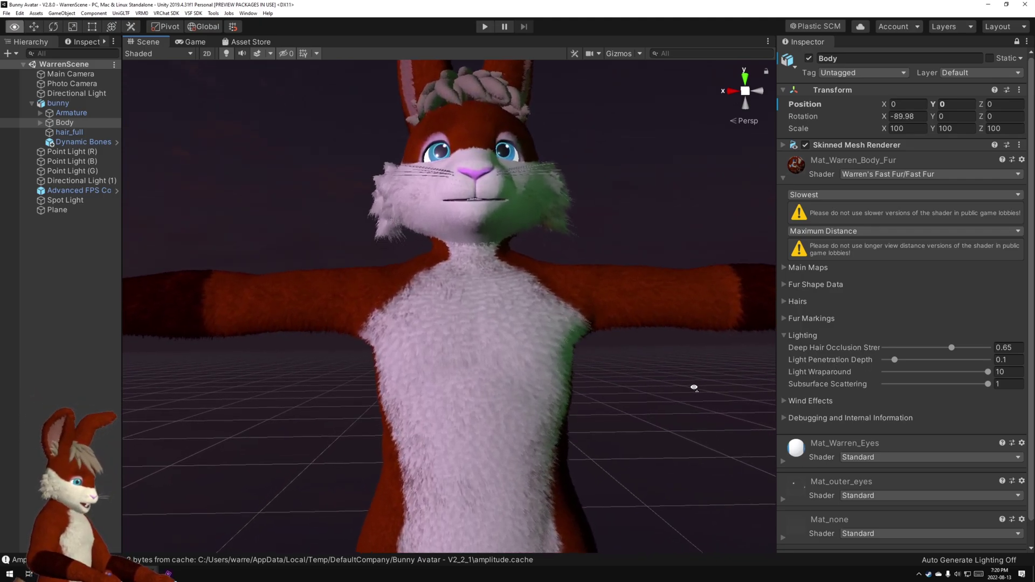
{"action": "scroll", "coordinate": [694, 387], "scroll_direction": "up", "scroll_amount": 10, "text": "alt"}
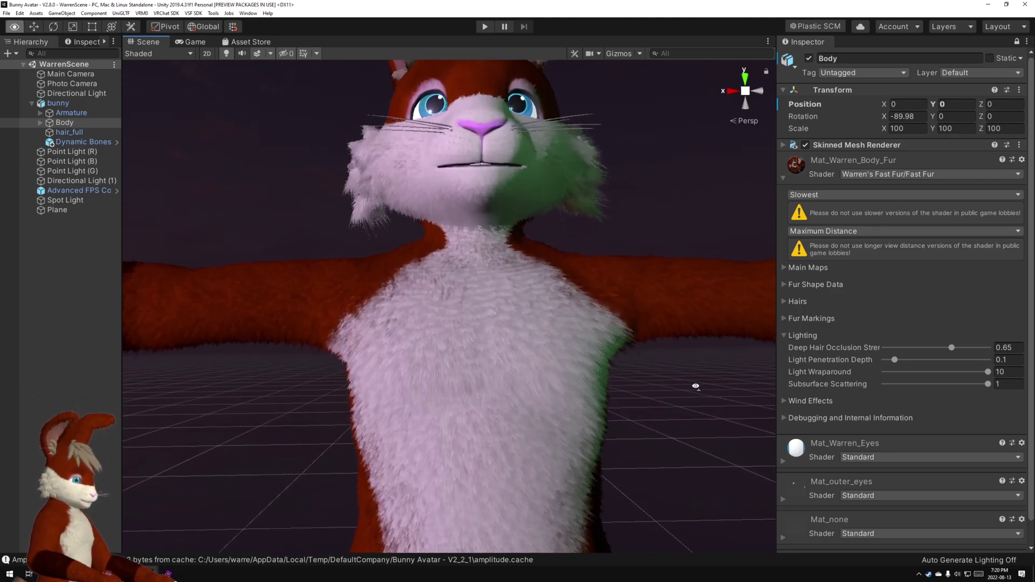
{"action": "scroll", "coordinate": [702, 340], "scroll_direction": "up", "scroll_amount": 10, "text": "alt"}
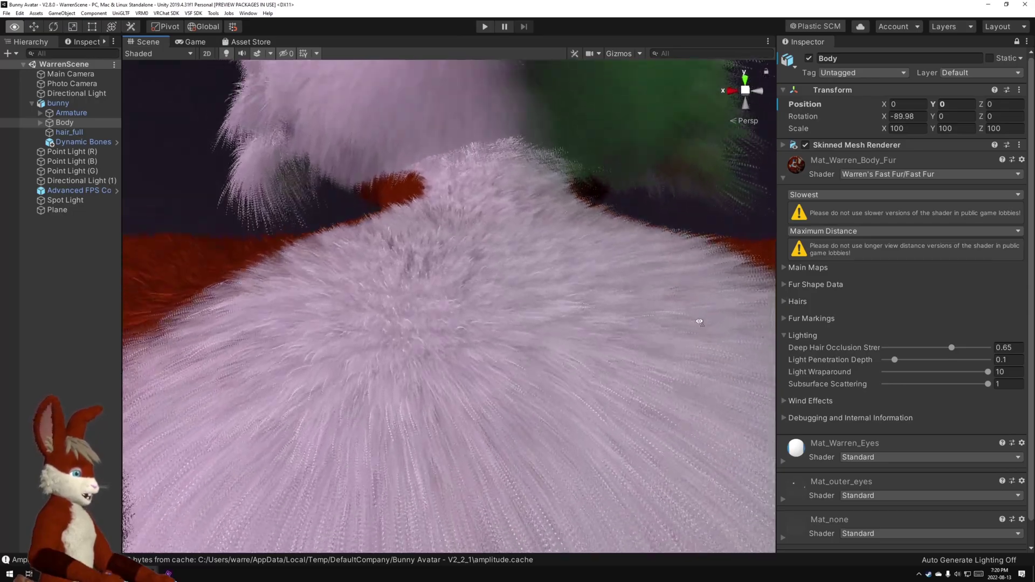
{"action": "scroll", "coordinate": [667, 345], "scroll_direction": "up", "scroll_amount": 5, "text": "alt"}
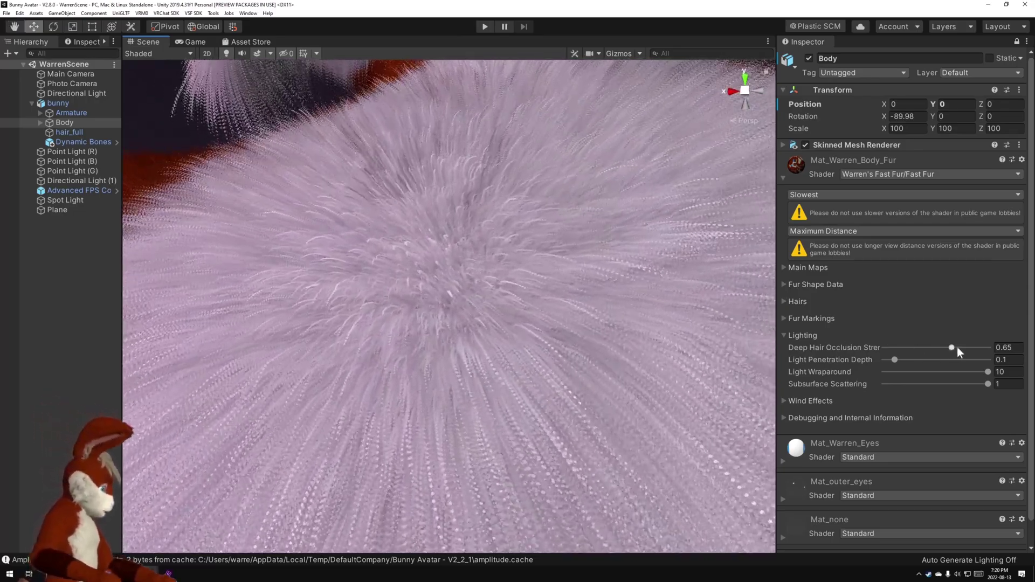
{"action": "mouse_move", "coordinate": [951, 346]}
{"action": "left_mouse_down"}
{"action": "mouse_move", "coordinate": [866, 352]}
{"action": "mouse_move", "coordinate": [989, 349]}
{"action": "mouse_move", "coordinate": [905, 358]}
{"action": "mouse_move", "coordinate": [1016, 369]}
{"action": "left_mouse_up"}
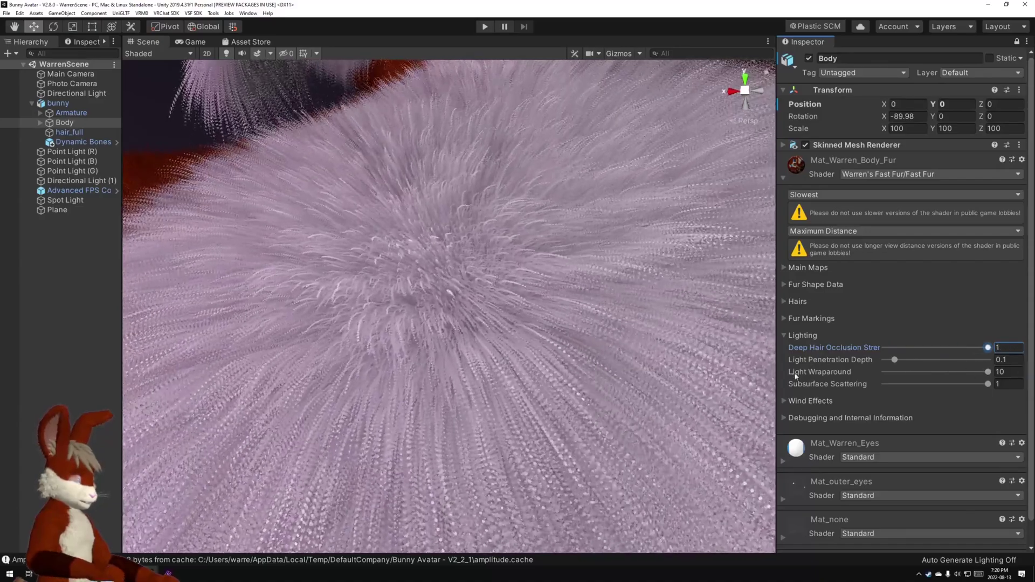
{"action": "key", "text": "ctrl+z"}
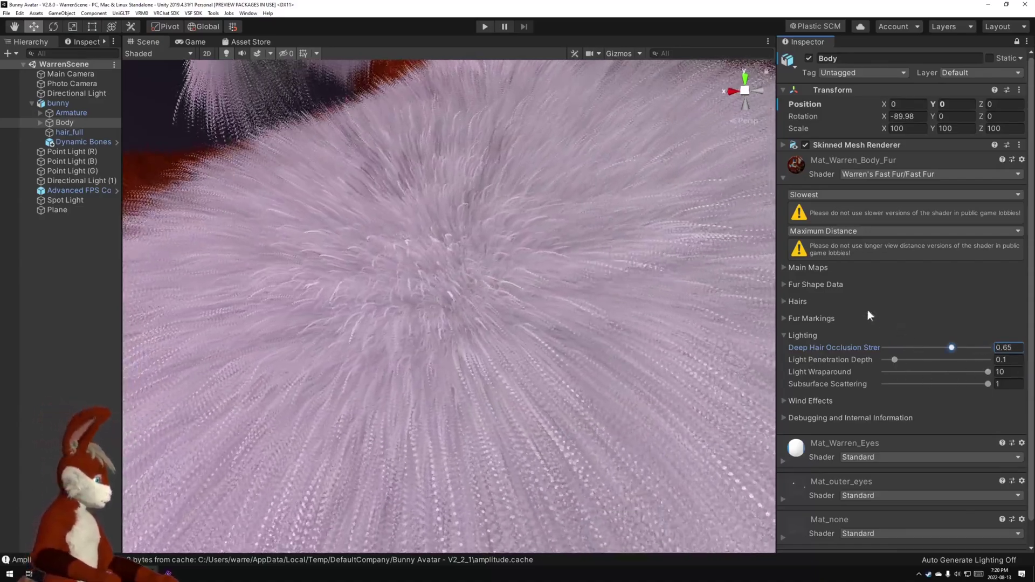
Set the Light Penetration Depth to 0 and examine the face fur from different angles.
{"action": "right_click_drag", "start_coordinate": [572, 304], "coordinate": [570, 231]}
{"action": "left_click_drag", "start_coordinate": [570, 232], "coordinate": [570, 284], "text": "alt"}
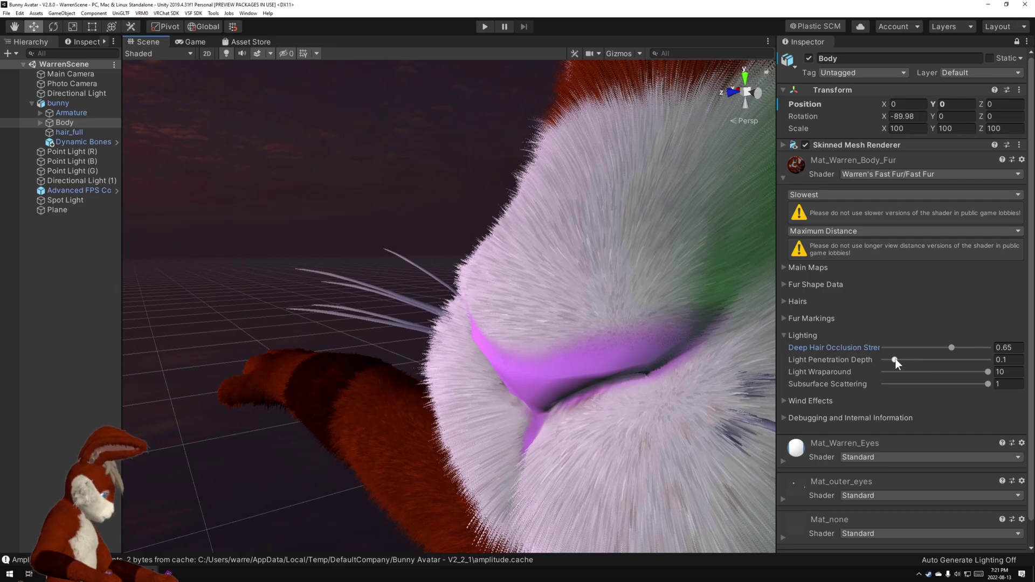
{"action": "left_click_drag", "start_coordinate": [895, 360], "coordinate": [876, 363]}
{"action": "left_click_drag", "start_coordinate": [593, 311], "coordinate": [868, 315], "text": "alt"}
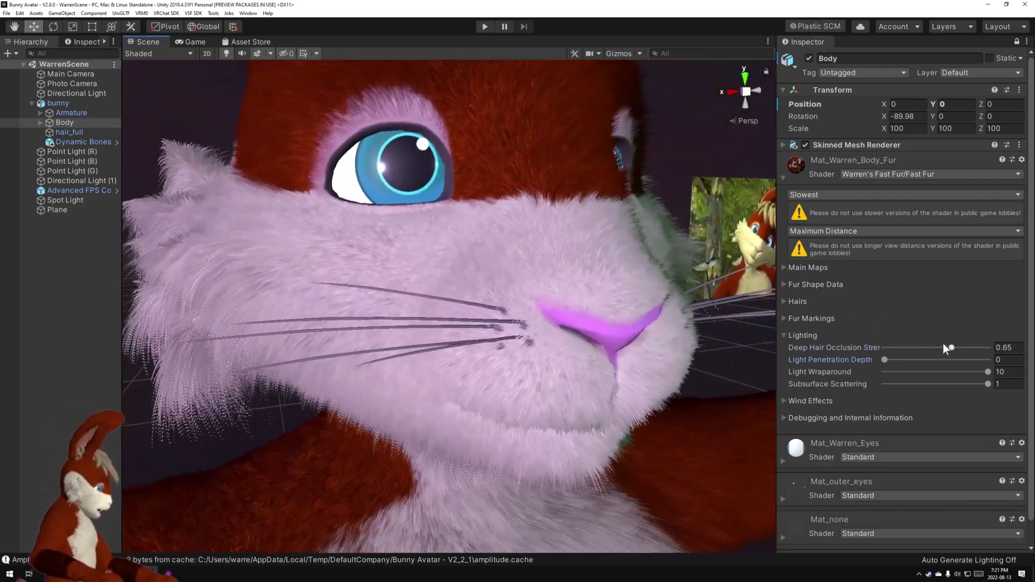
Set the Deep Hair Occlusion Strength to 1, examine the face, and restore it to 0.65 and the Light Penetration Depth to 0.1.
{"action": "left_click_drag", "start_coordinate": [952, 348], "coordinate": [992, 344]}
{"action": "left_click_drag", "start_coordinate": [561, 310], "coordinate": [616, 316], "text": "alt"}
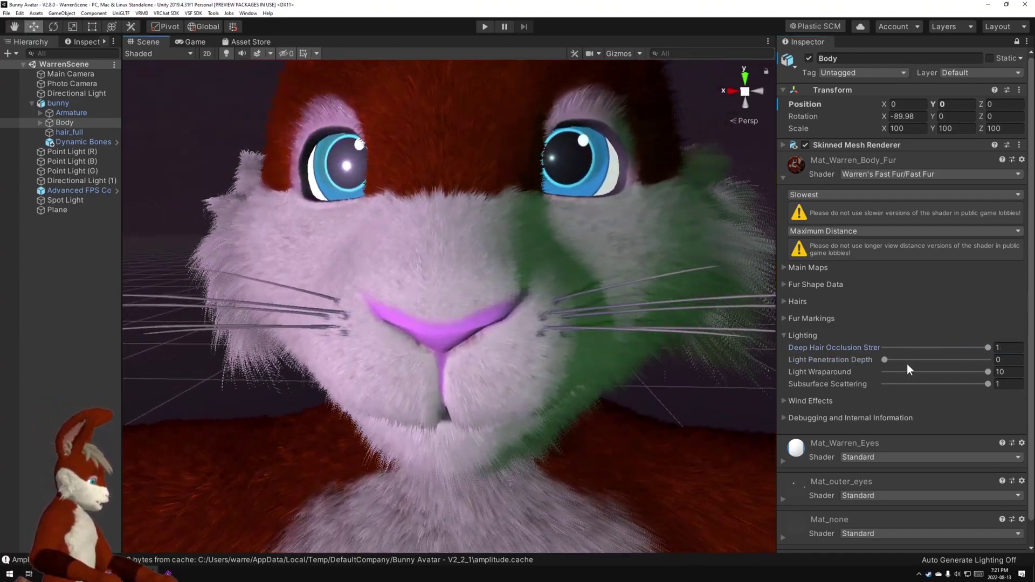
{"action": "mouse_move", "coordinate": [884, 360]}
{"action": "left_mouse_down"}
{"action": "mouse_move", "coordinate": [920, 369]}
{"action": "mouse_move", "coordinate": [892, 374]}
{"action": "left_mouse_up"}
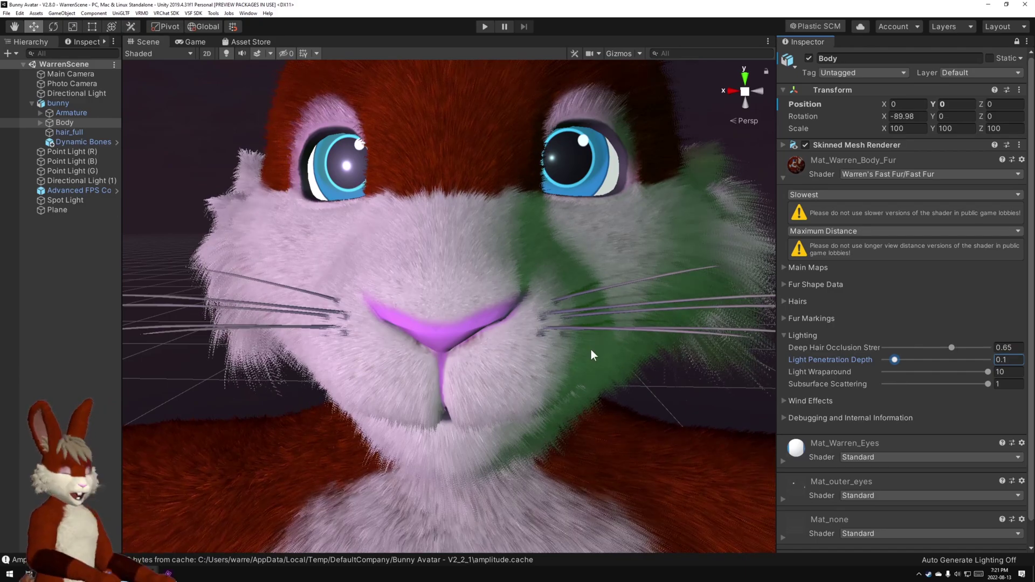
Set the Light Wraparound to 0 with the tail fur in close view from behind.
{"action": "left_click_drag", "start_coordinate": [599, 361], "coordinate": [666, 411], "text": "alt"}
{"action": "key", "text": "w"}
{"action": "key", "text": "d"}
{"action": "right_click_drag", "start_coordinate": [666, 411], "coordinate": [672, 411]}
{"action": "left_click_drag", "start_coordinate": [673, 411], "coordinate": [328, 302], "text": "alt"}
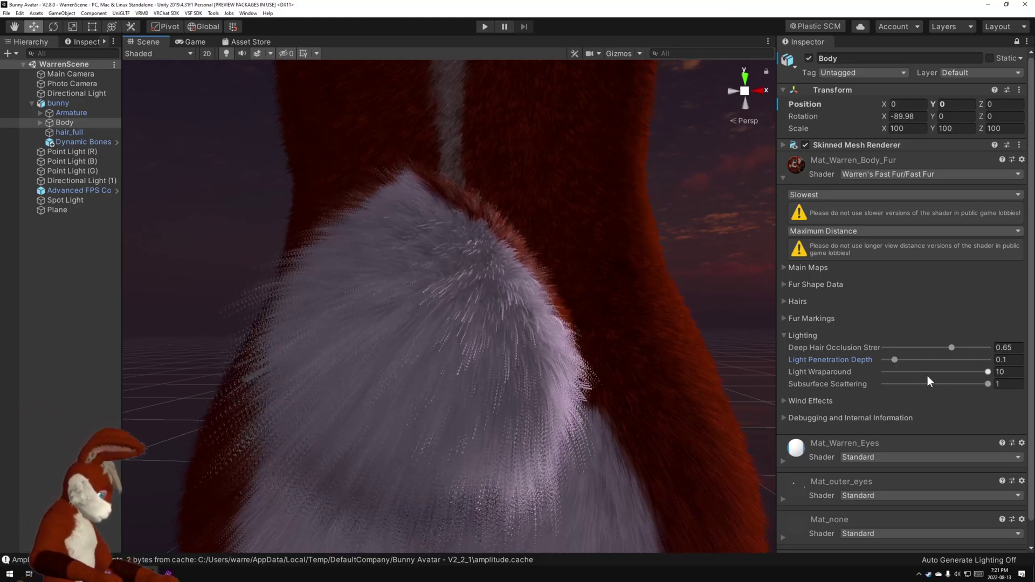
{"action": "left_click_drag", "start_coordinate": [988, 373], "coordinate": [863, 375]}
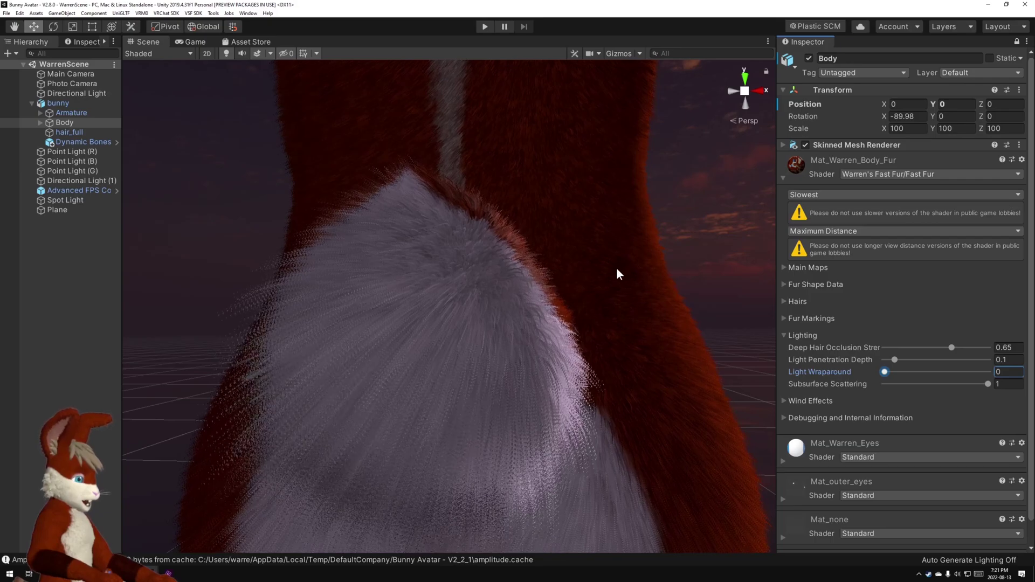
Examine the tail fur from different sides and set the Light Wraparound back to 10.
{"action": "left_click_drag", "start_coordinate": [711, 271], "coordinate": [446, 244], "text": "alt"}
{"action": "left_click_drag", "start_coordinate": [476, 341], "coordinate": [597, 324], "text": "alt"}
{"action": "left_click_drag", "start_coordinate": [885, 372], "coordinate": [937, 378]}
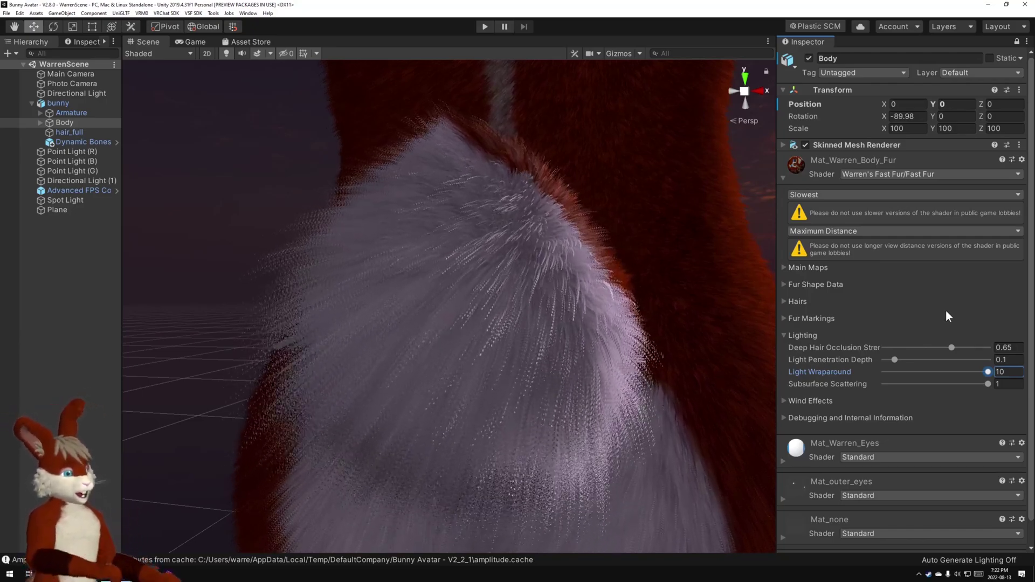
{"action": "right_click_drag", "start_coordinate": [768, 278], "coordinate": [718, 197]}
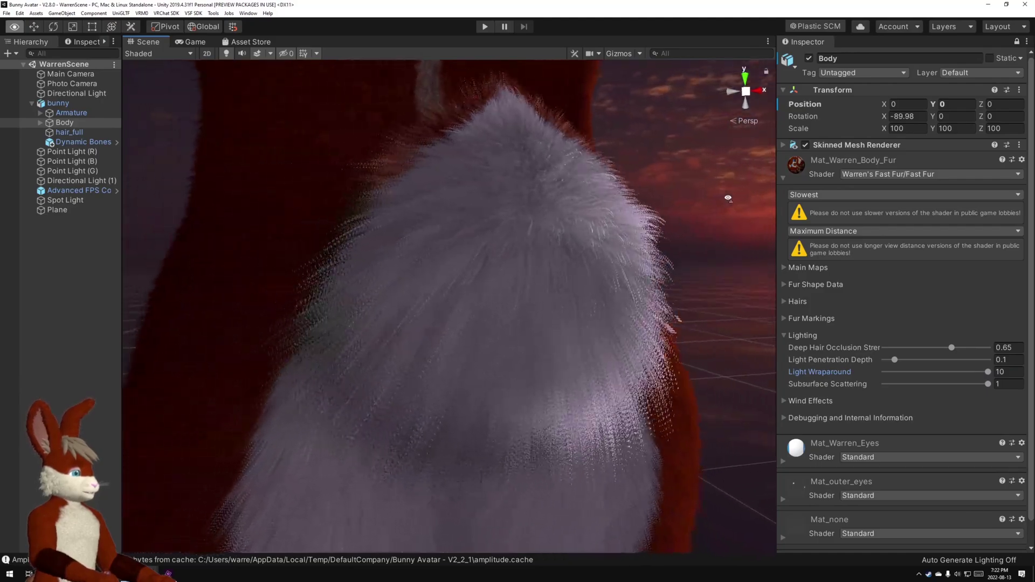
{"action": "left_click_drag", "start_coordinate": [727, 198], "coordinate": [668, 201], "text": "alt"}
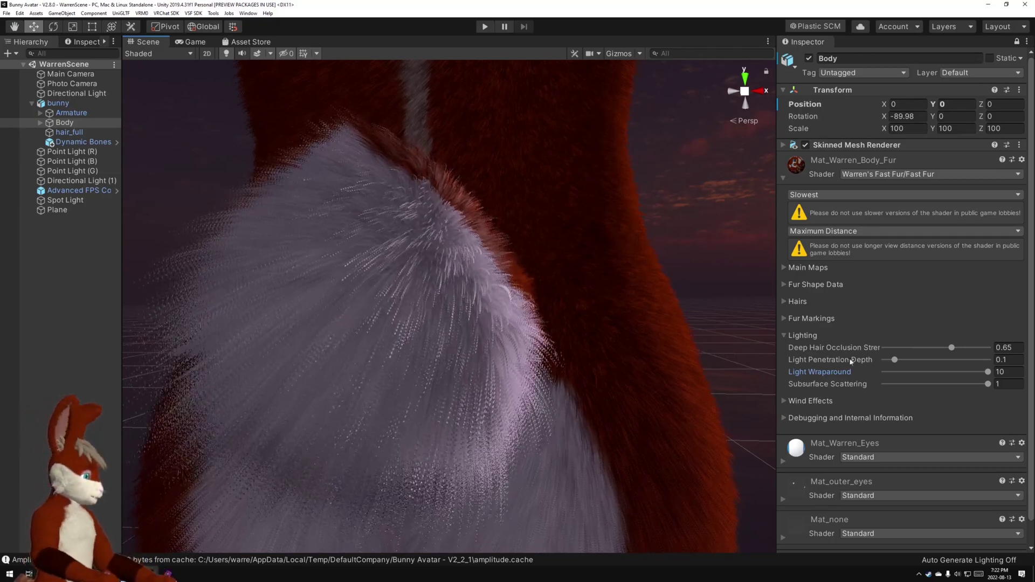
Set the Subsurface Scattering to 0 with the backlit edge of the tail in view.
{"action": "left_click_drag", "start_coordinate": [690, 333], "coordinate": [702, 356], "text": "alt"}
{"action": "scroll", "coordinate": [704, 356], "scroll_direction": "down", "scroll_amount": 6, "text": "alt"}
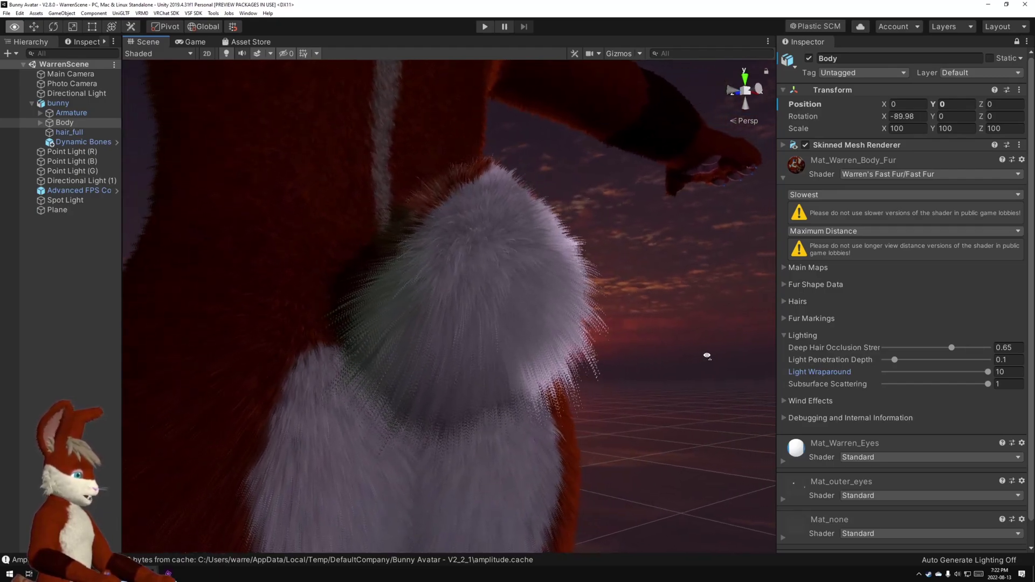
{"action": "left_click_drag", "start_coordinate": [713, 355], "coordinate": [716, 352], "text": "alt"}
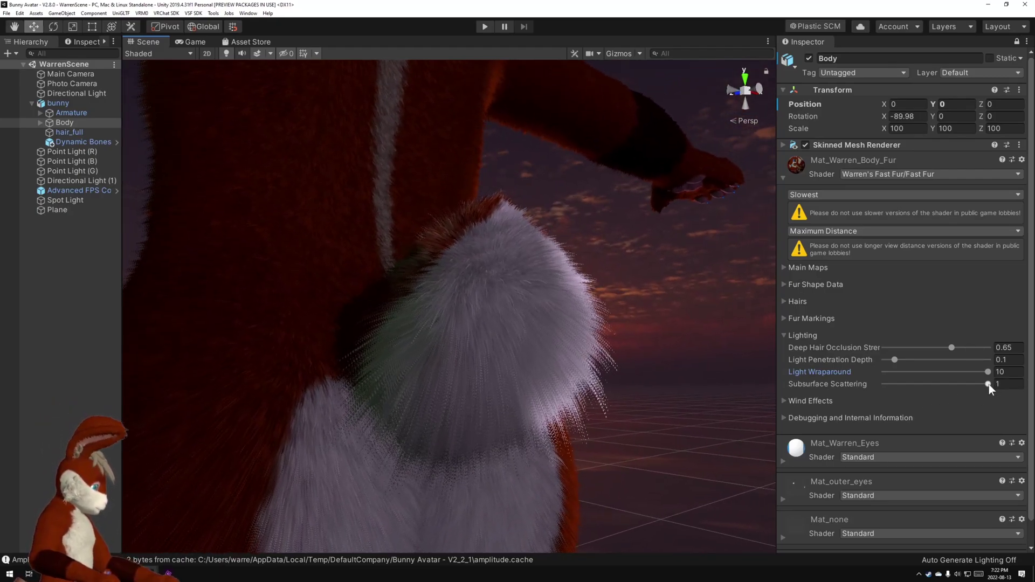
{"action": "left_click_drag", "start_coordinate": [988, 385], "coordinate": [889, 384]}
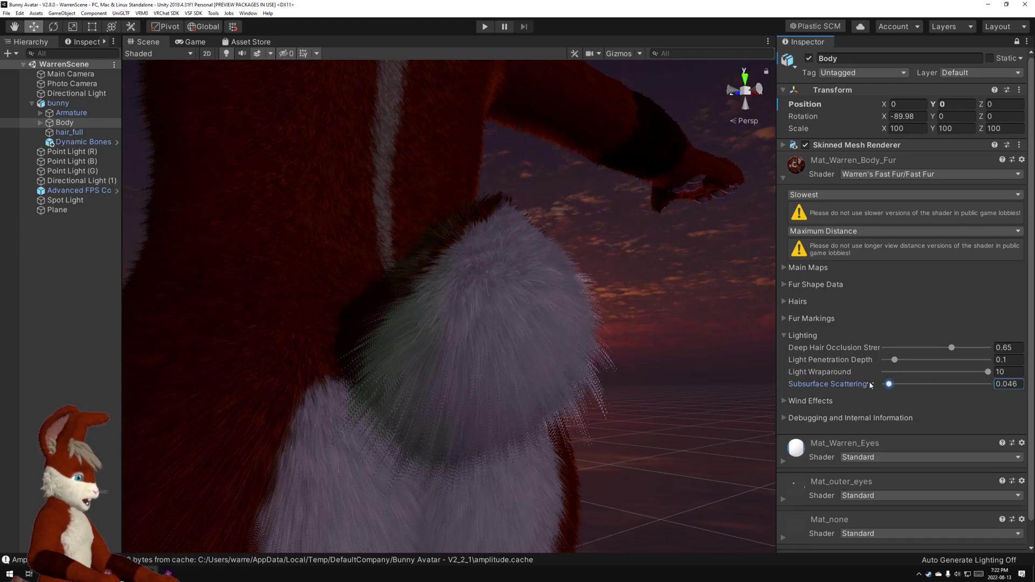
{"action": "left_click_drag", "start_coordinate": [668, 300], "coordinate": [671, 255], "text": "alt"}
{"action": "right_click_drag", "start_coordinate": [671, 255], "coordinate": [680, 260]}
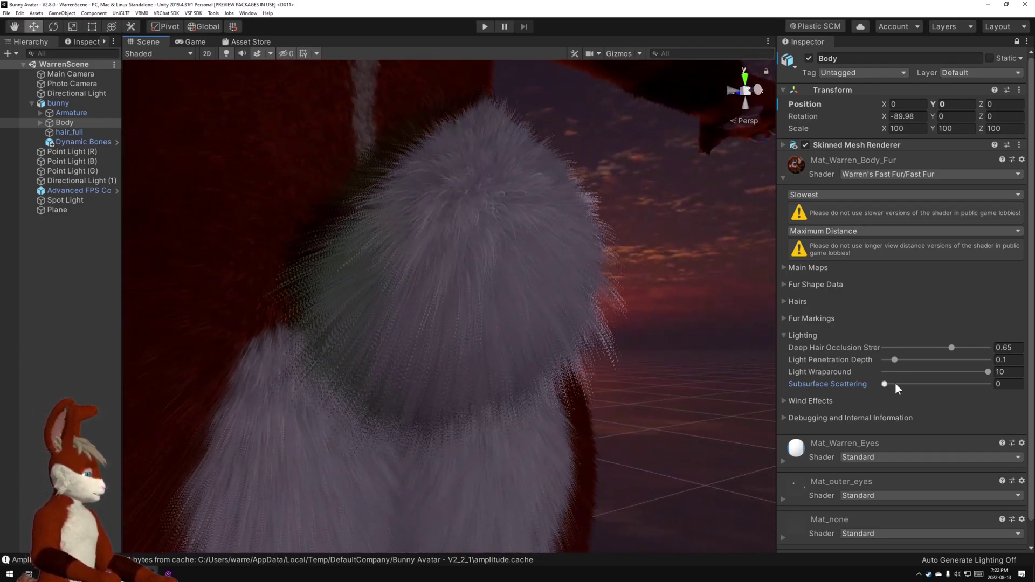
Set the Subsurface Scattering back to 1 and examine the fur around the tail and hips.
{"action": "left_click_drag", "start_coordinate": [884, 384], "coordinate": [960, 385]}
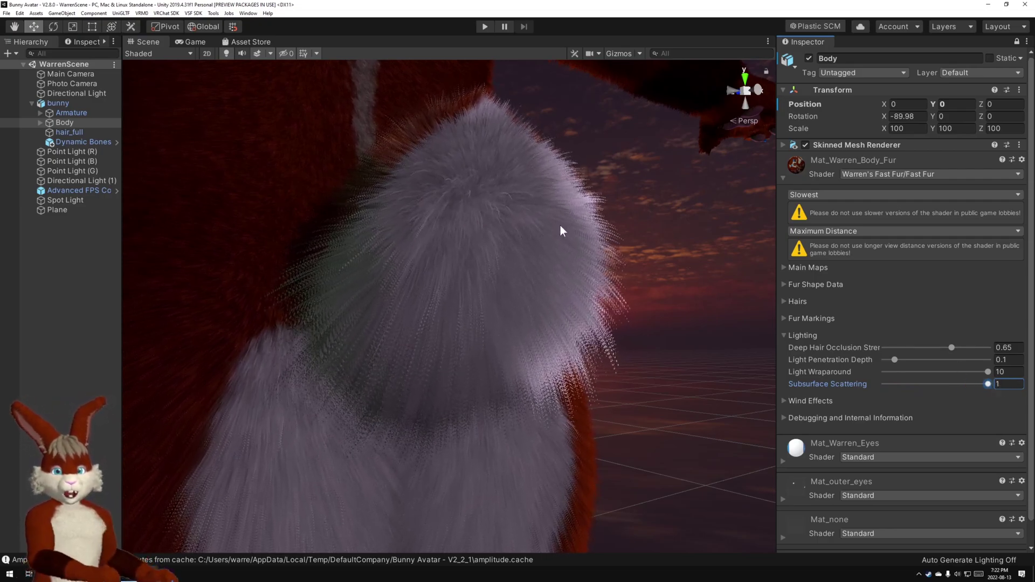
{"action": "left_click_drag", "start_coordinate": [675, 216], "coordinate": [497, 351], "text": "alt"}
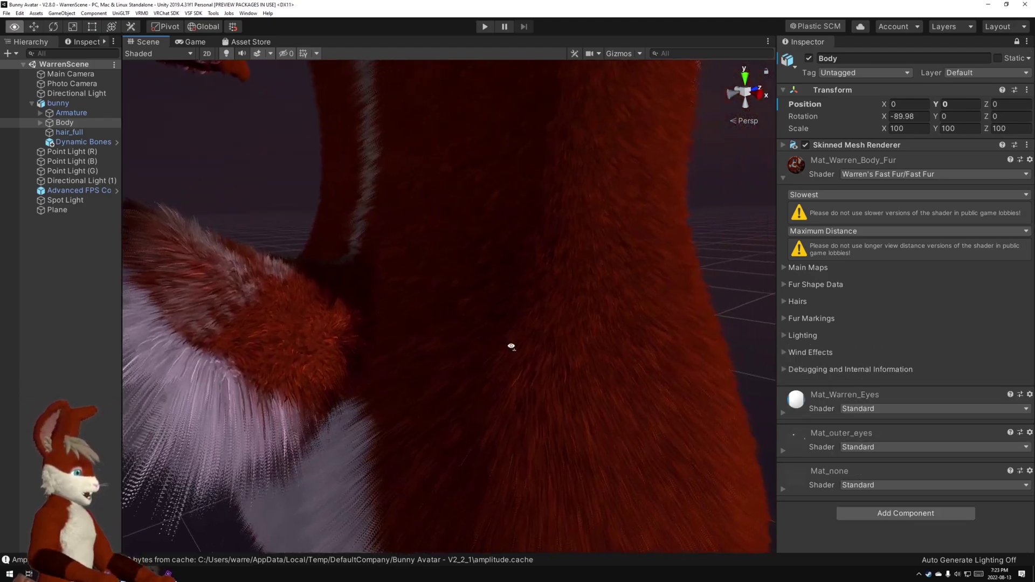
{"action": "right_click_drag", "start_coordinate": [510, 347], "coordinate": [509, 305]}
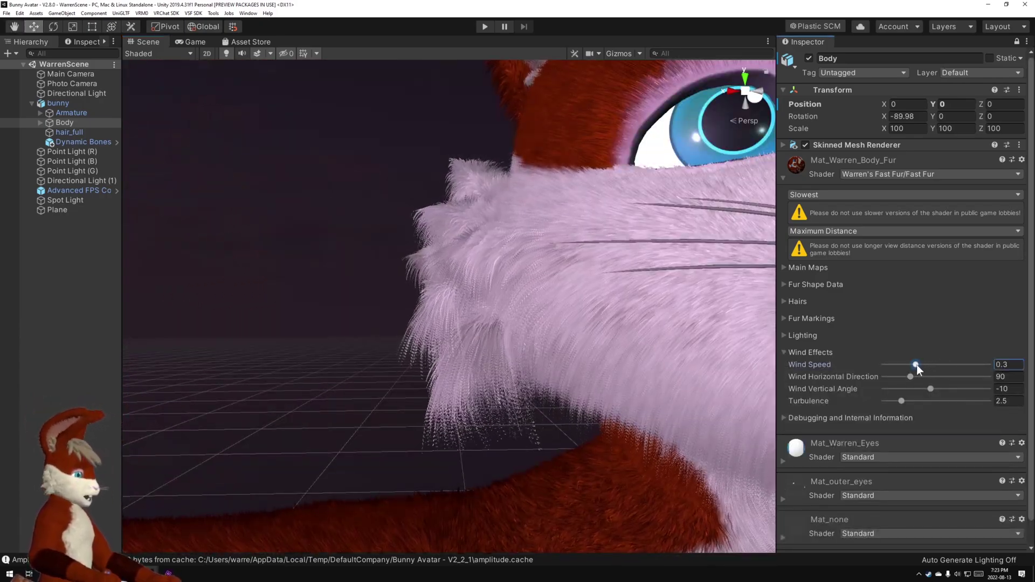
Set the Wind Speed to 0.277 and examine the head and chest fur from the front.
{"action": "left_click_drag", "start_coordinate": [915, 364], "coordinate": [910, 389]}
{"action": "key", "text": "d"}
{"action": "right_click_drag", "start_coordinate": [575, 342], "coordinate": [569, 344]}
{"action": "key", "text": "s"}
{"action": "scroll", "coordinate": [567, 347], "scroll_direction": "down", "scroll_amount": 8}
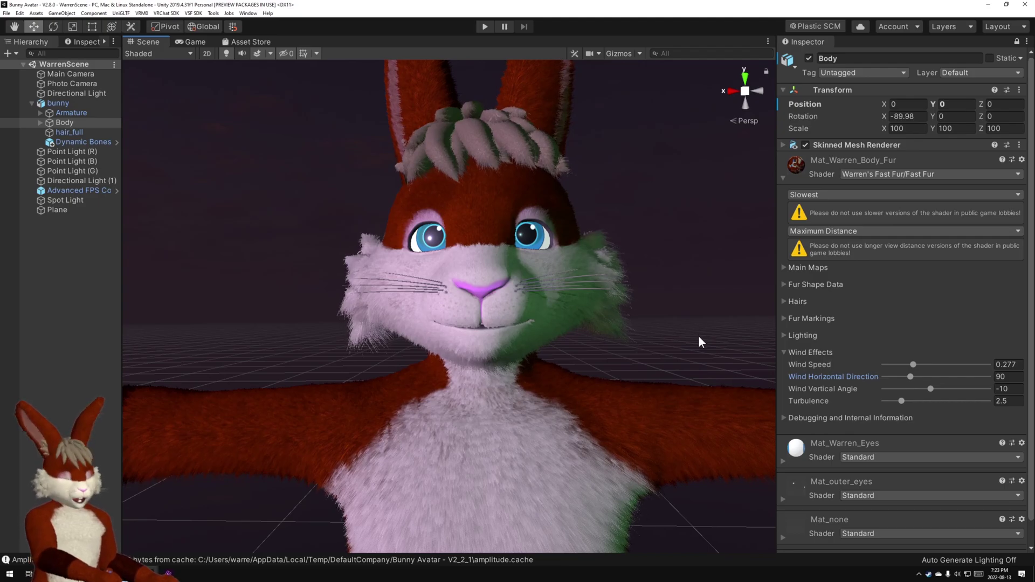
Try wind Turbulence values of 10 and 1 on the fur, and collapse the Wind Effects settings.
{"action": "mouse_move", "coordinate": [930, 389]}
{"action": "left_mouse_down"}
{"action": "mouse_move", "coordinate": [988, 390]}
{"action": "mouse_move", "coordinate": [892, 392]}
{"action": "mouse_move", "coordinate": [957, 389]}
{"action": "mouse_move", "coordinate": [914, 394]}
{"action": "mouse_move", "coordinate": [1015, 405]}
{"action": "left_mouse_up"}
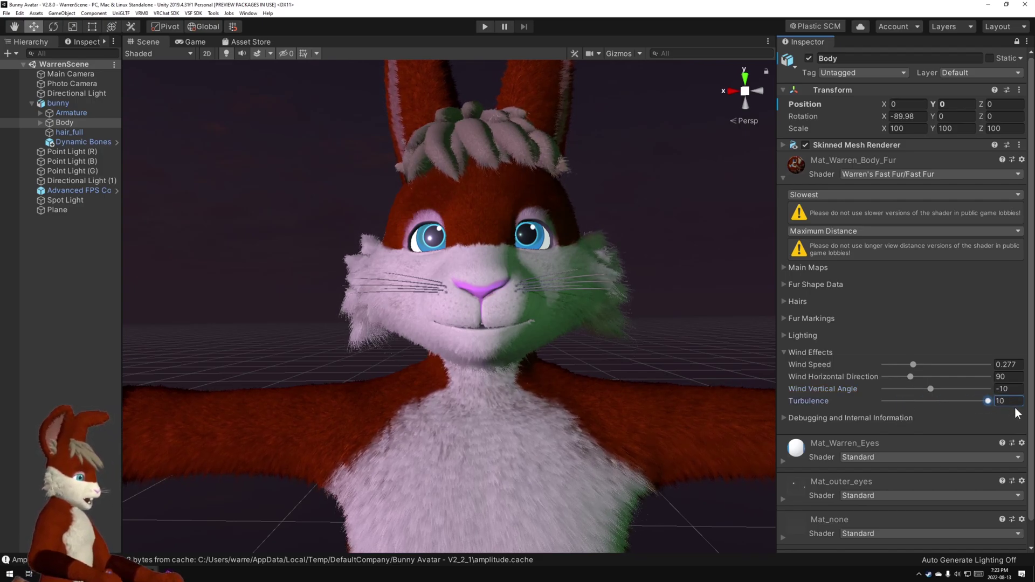
{"action": "key", "text": "ctrl+z"}
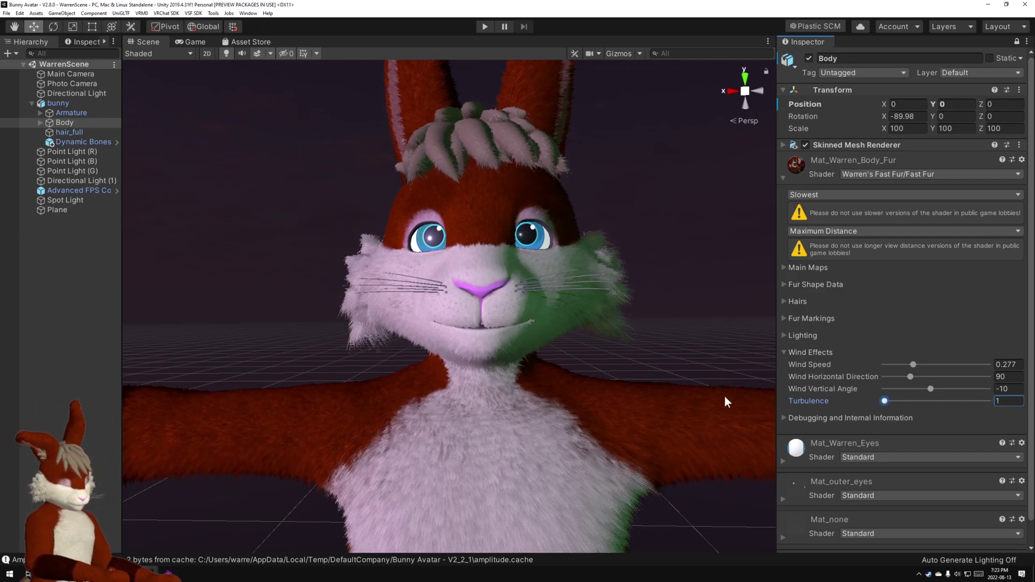
{"action": "key", "text": "ctrl+y"}
{"action": "left_click", "coordinate": [785, 352]}
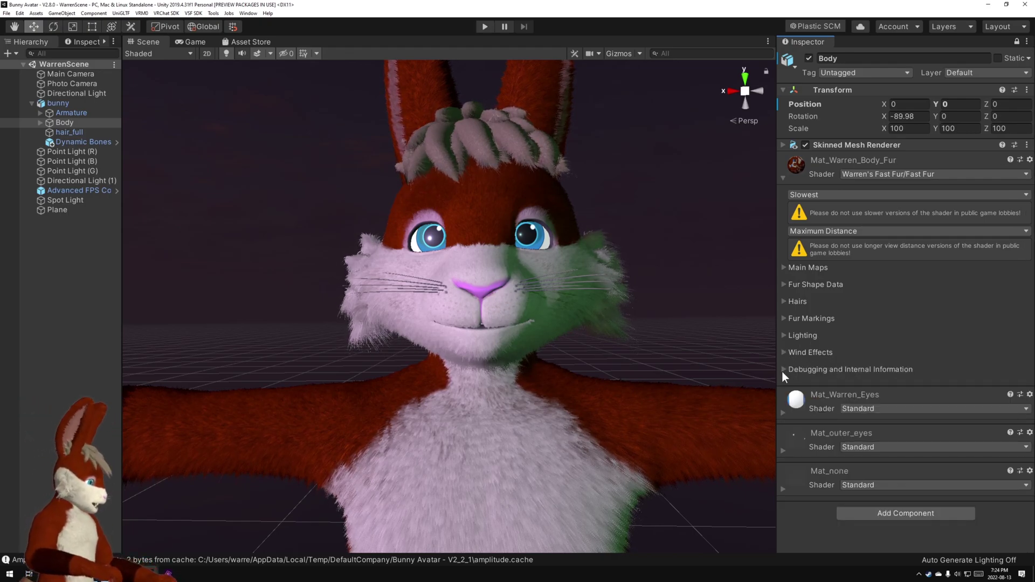
Preview the Show Distance Shells and Show MipMap Levels debug overlays, turn both off, and collapse the debugging settings.
{"action": "left_click", "coordinate": [784, 370]}
{"action": "left_click", "coordinate": [885, 383]}
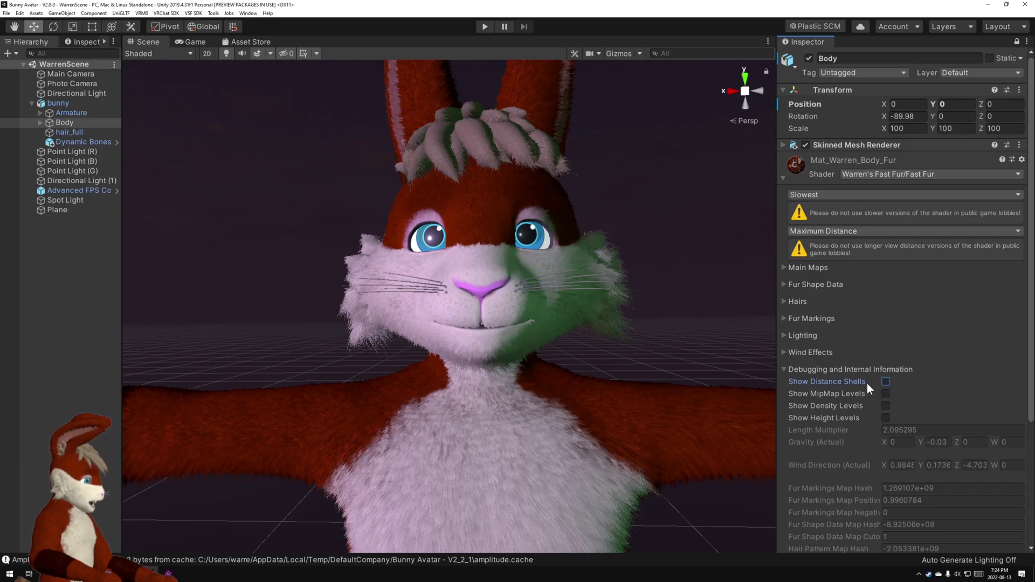
{"action": "left_click", "coordinate": [885, 394]}
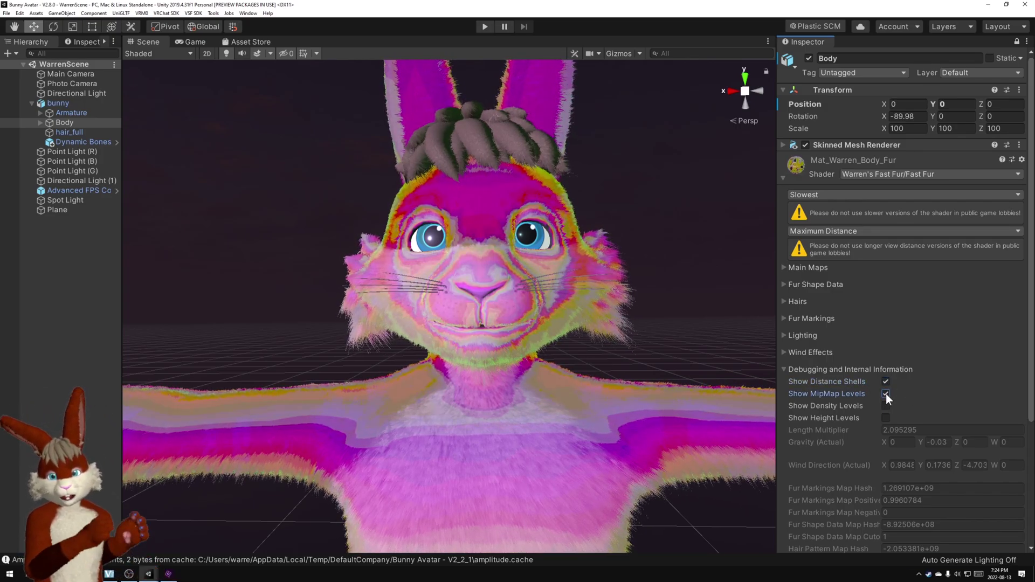
{"action": "left_click", "coordinate": [885, 382]}
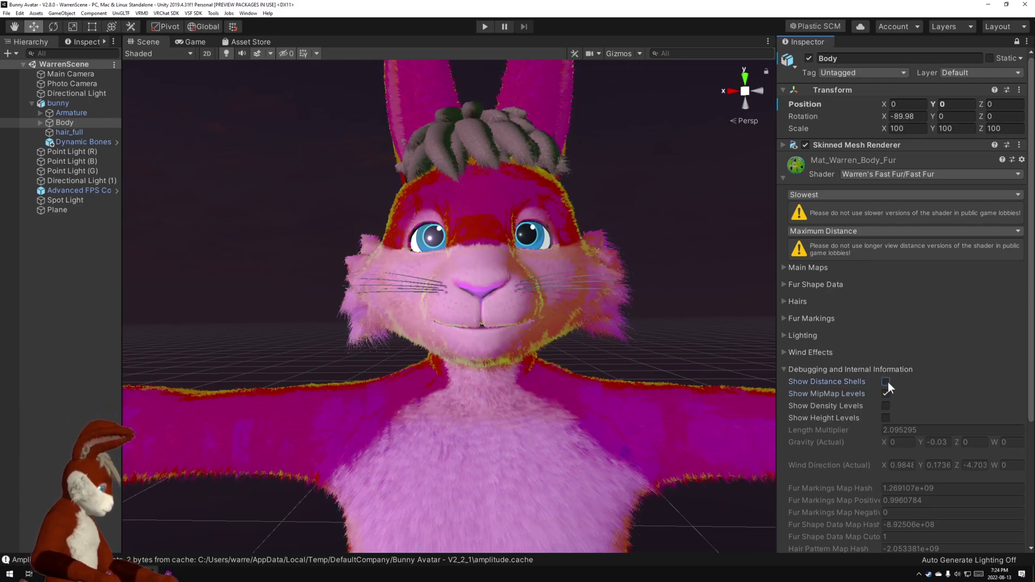
{"action": "left_click", "coordinate": [885, 394]}
{"action": "left_click", "coordinate": [784, 369]}
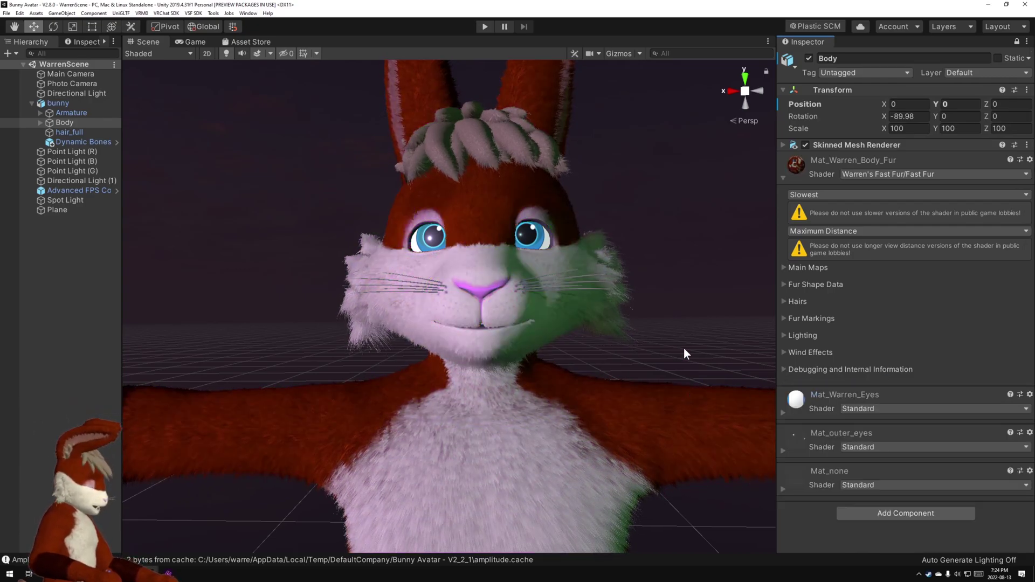